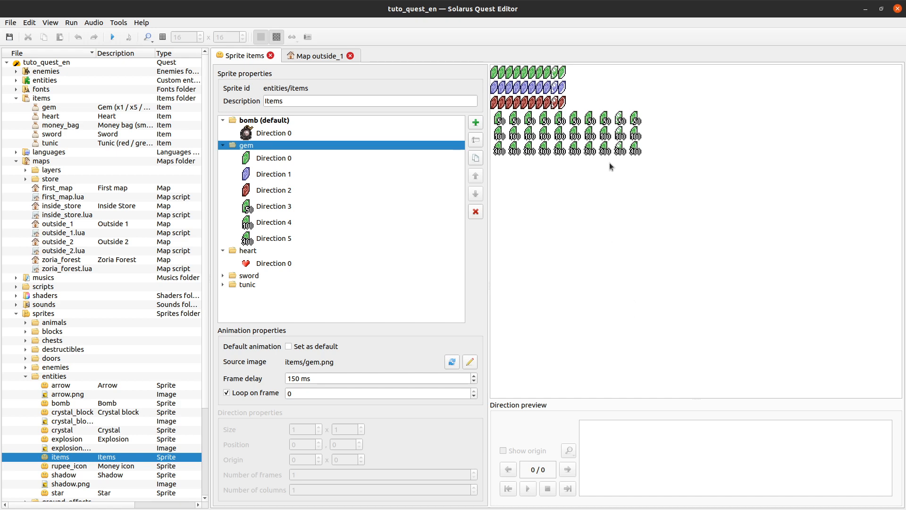
Switch to the outside_1 map and look over the item entries in the quest tree's items folder.
click(319, 55)
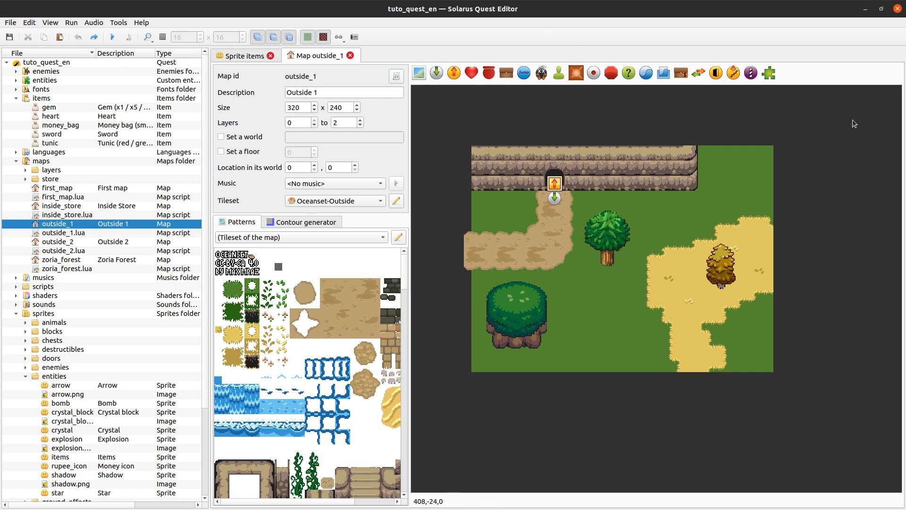
click(67, 97)
click(56, 117)
click(59, 127)
click(57, 137)
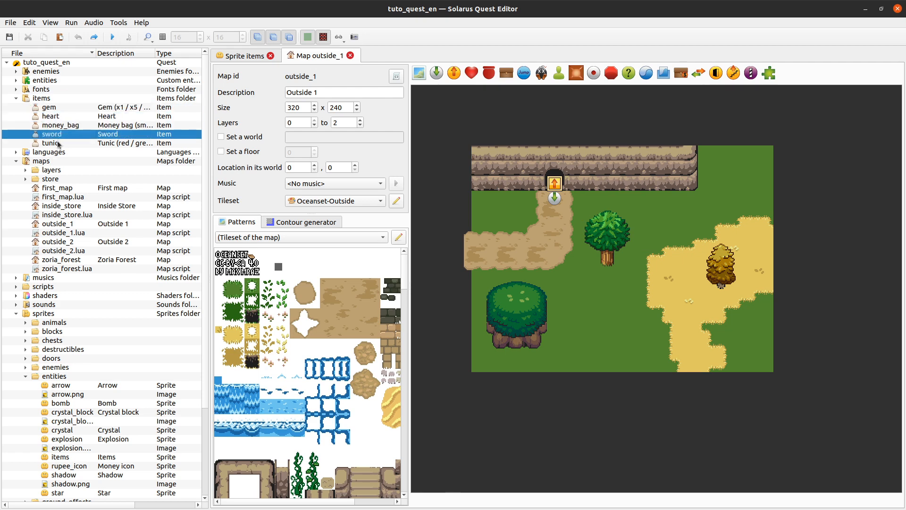
click(57, 142)
click(37, 99)
click(16, 98)
click(16, 98)
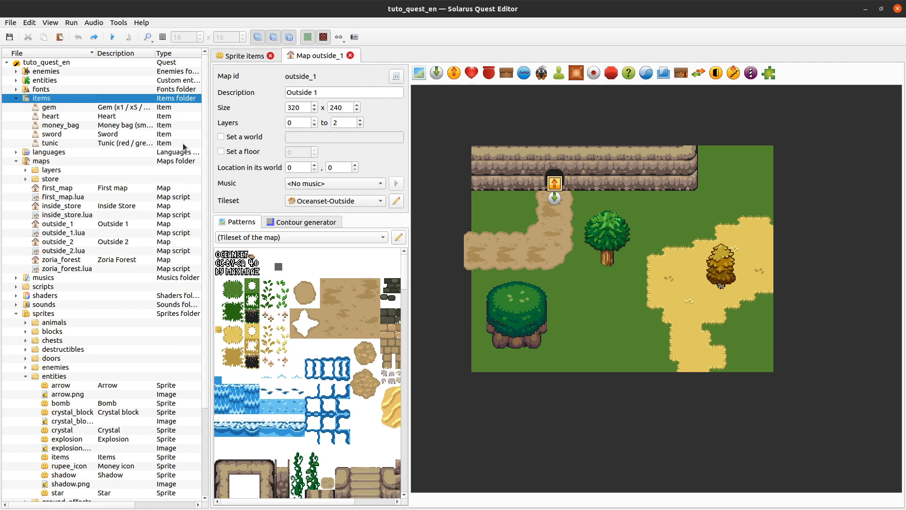
Widen the quest tree and its Description column so the full item descriptions fit.
drag(210, 143, 248, 143)
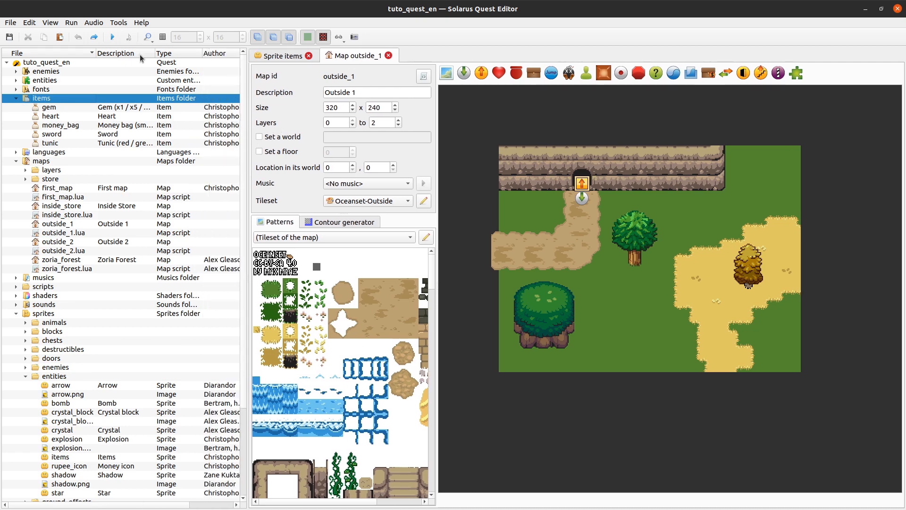
drag(160, 51, 208, 53)
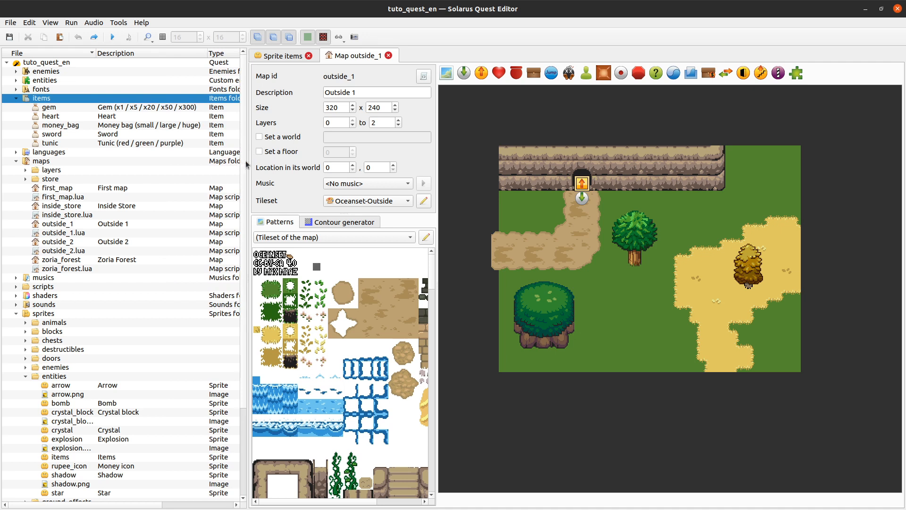
drag(246, 165, 293, 162)
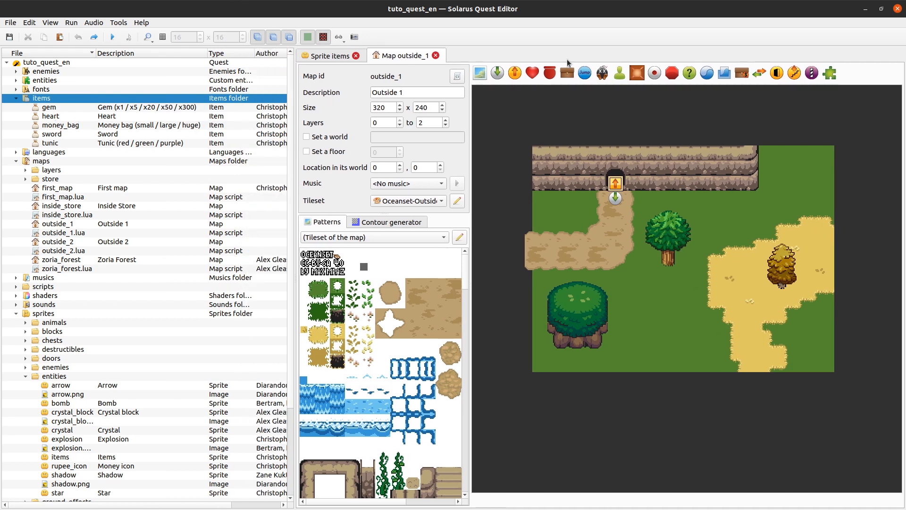
Add a pickable treasure at 104, 149 on the outside_1 map, set its treasure to Gem (x1 / x5 / x20 / x50 / x300), and save.
click(532, 73)
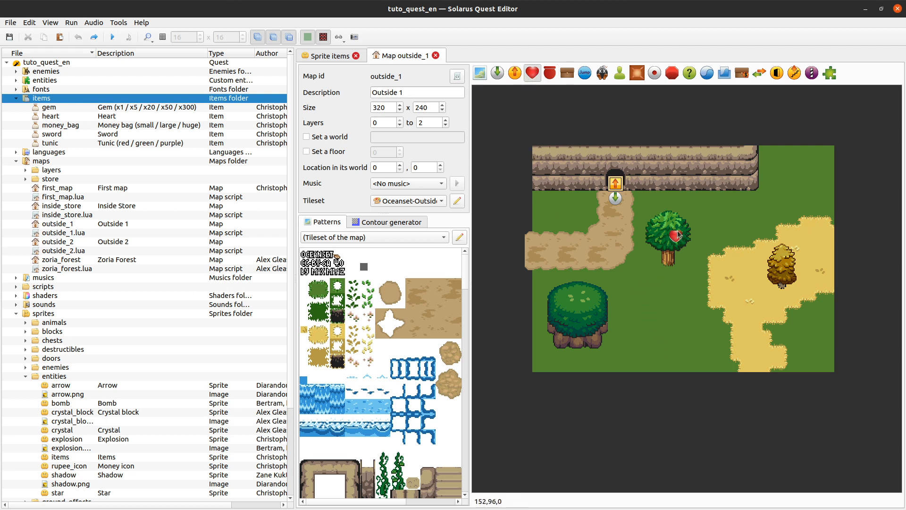
click(632, 287)
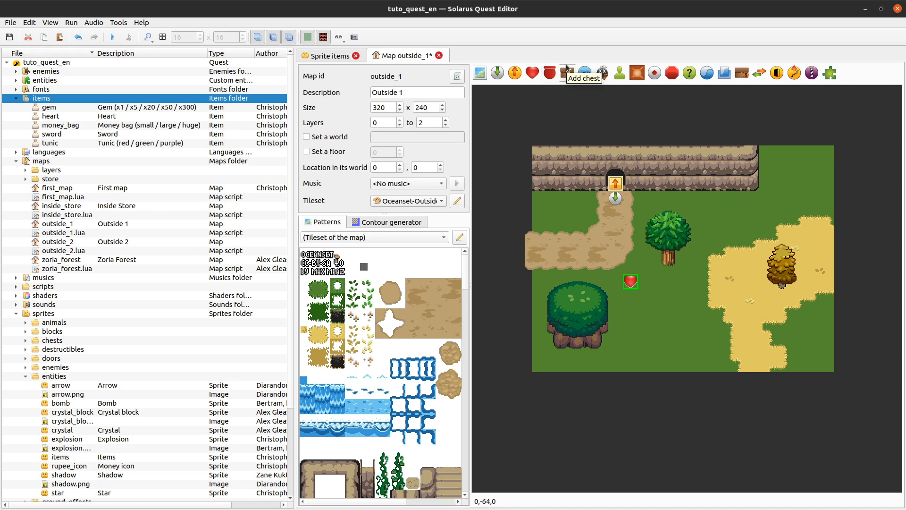
double_click(632, 285)
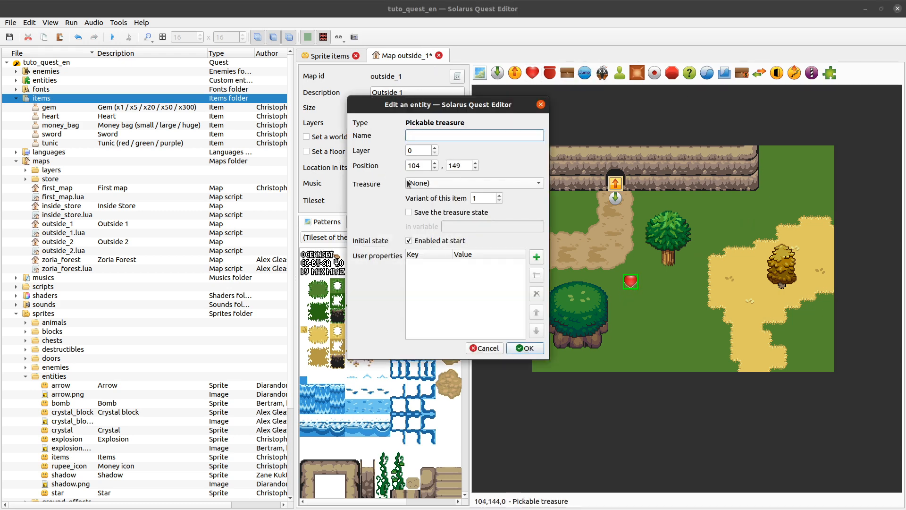
click(441, 186)
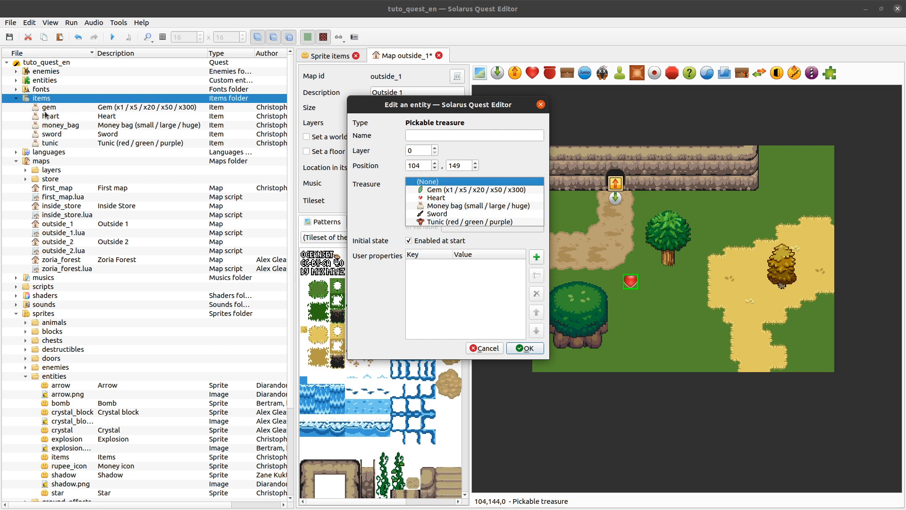
click(470, 190)
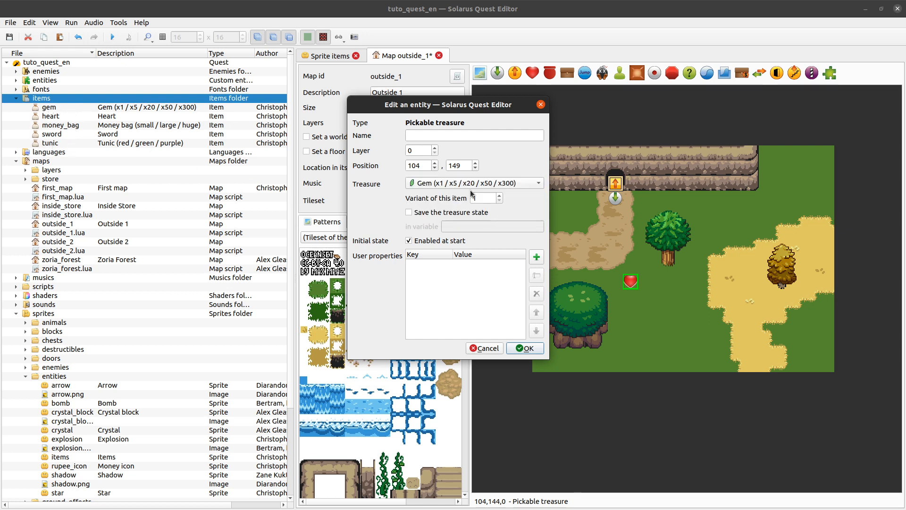
click(523, 350)
key(ctrl+s)
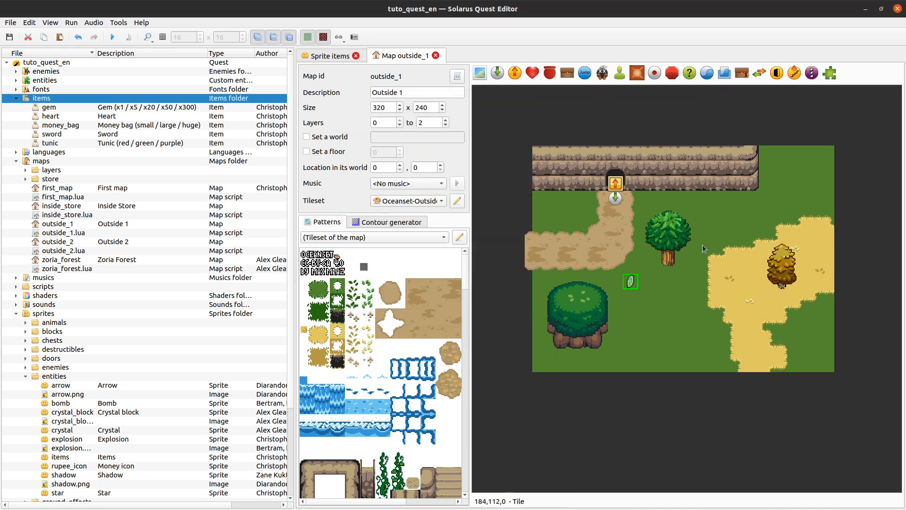
Run the quest, walk the hero over the gem to pick it up, and close the game window.
click(114, 38)
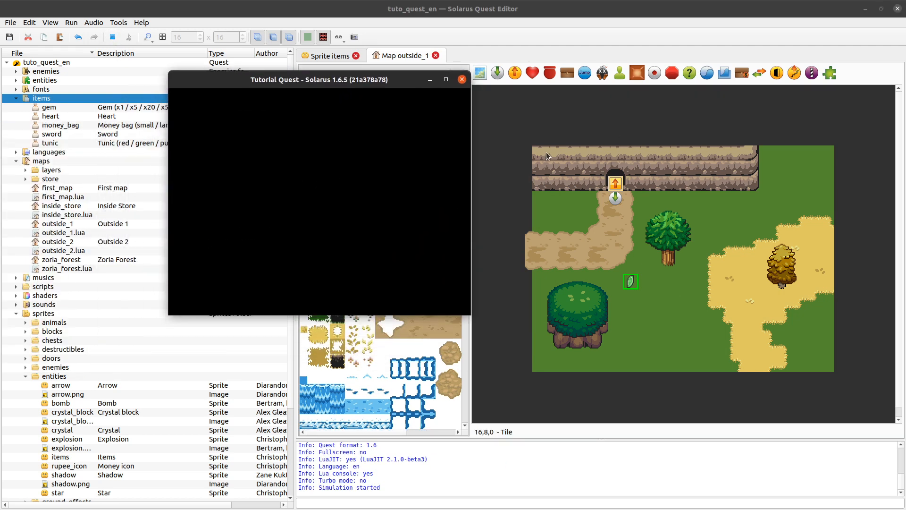
key(Down)
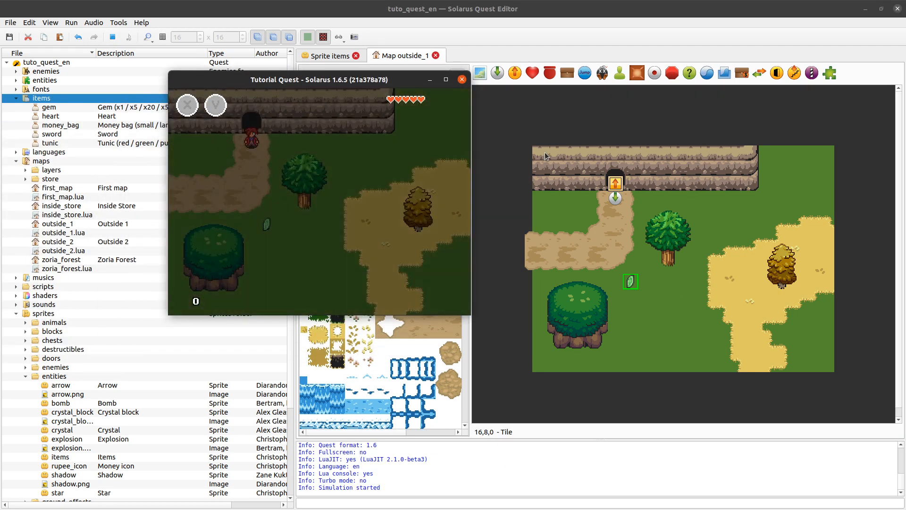
key(Down)
key(Right)
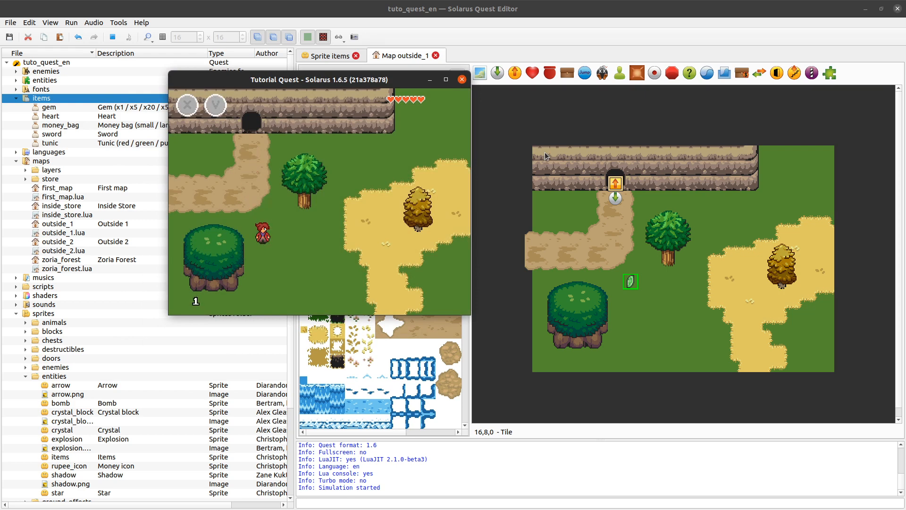
key(Right)
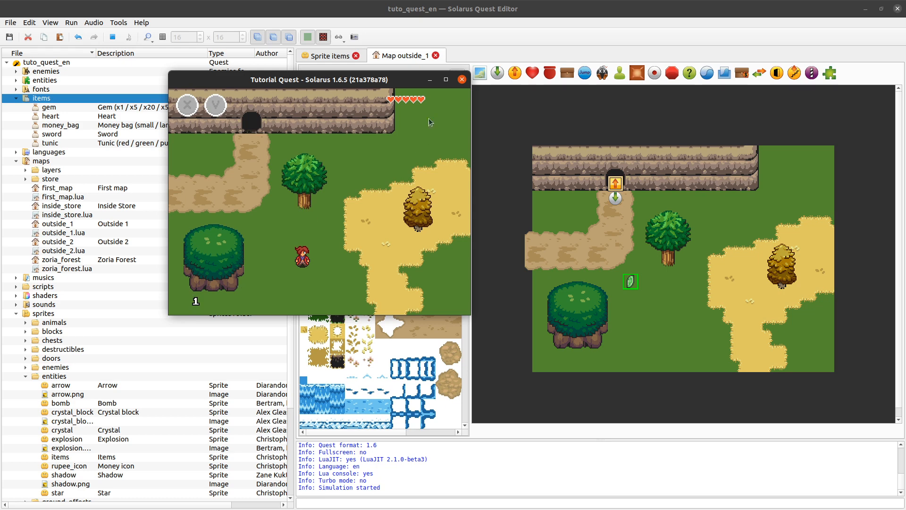
drag(407, 89, 382, 74)
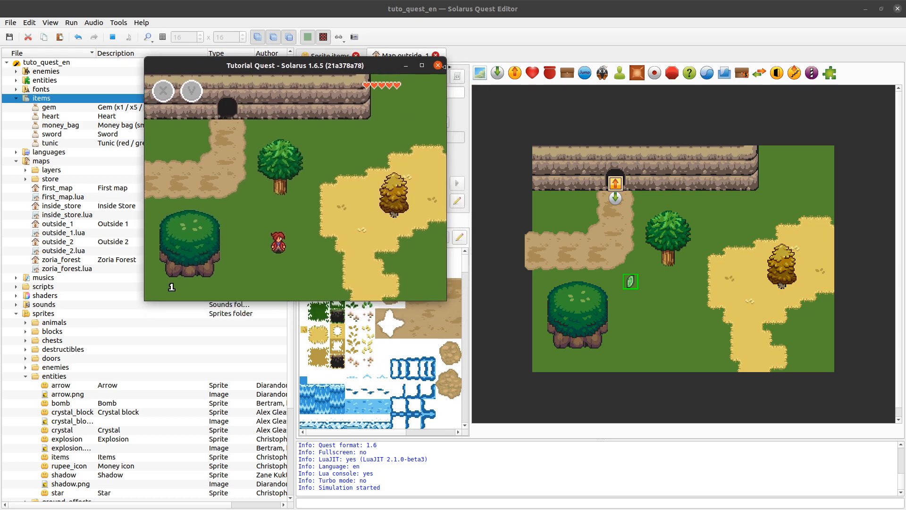
click(438, 65)
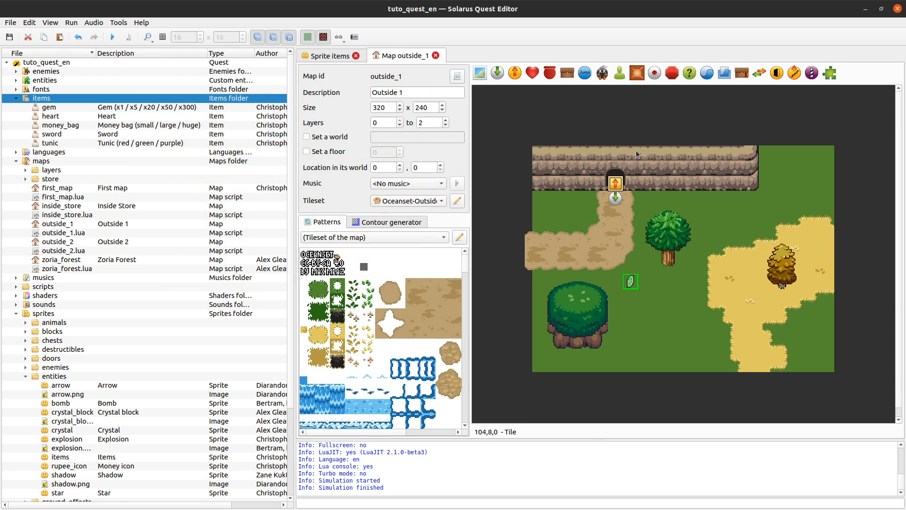
Open the gem item's script, gem.lua, and look over the whole code.
scroll(661, 260, down, 1)
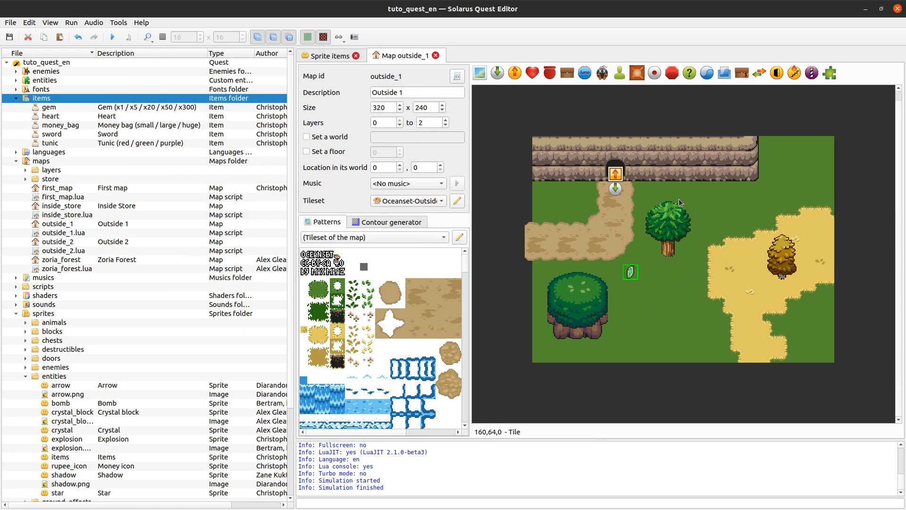
click(57, 108)
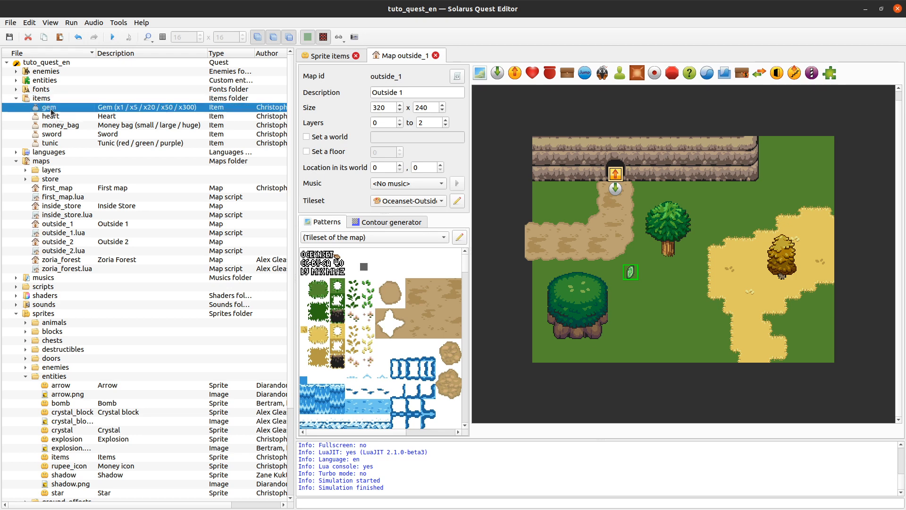
double_click(50, 109)
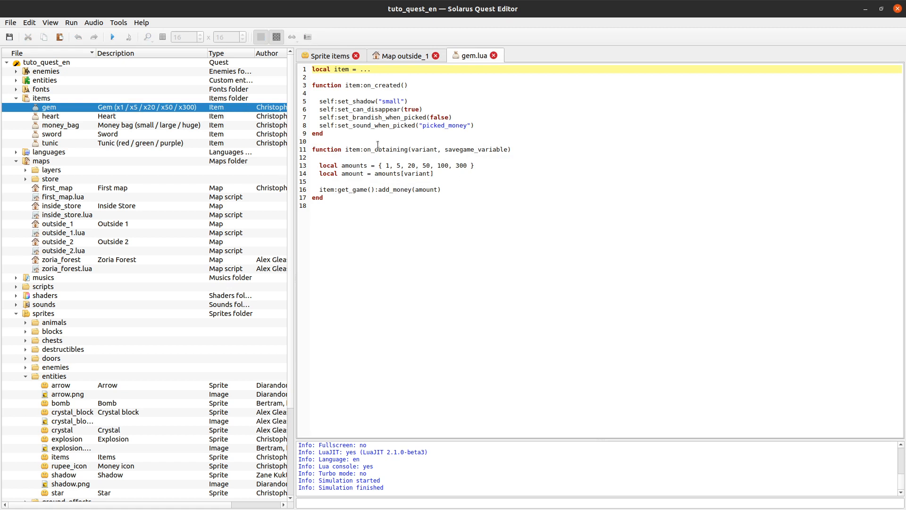
key(ctrl+a)
click(412, 253)
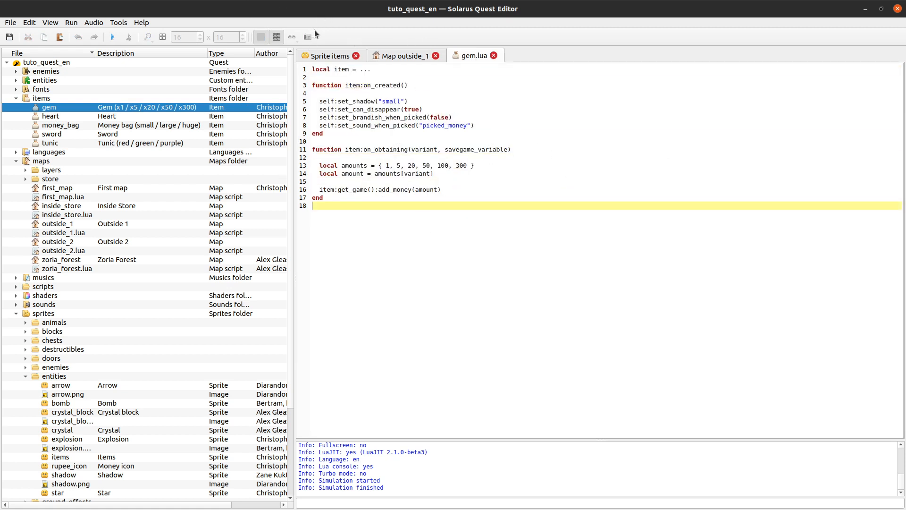
key(ctrl+a)
click(390, 315)
Examine the local item variable and the item:on_obtaining function in gem.lua.
double_click(342, 70)
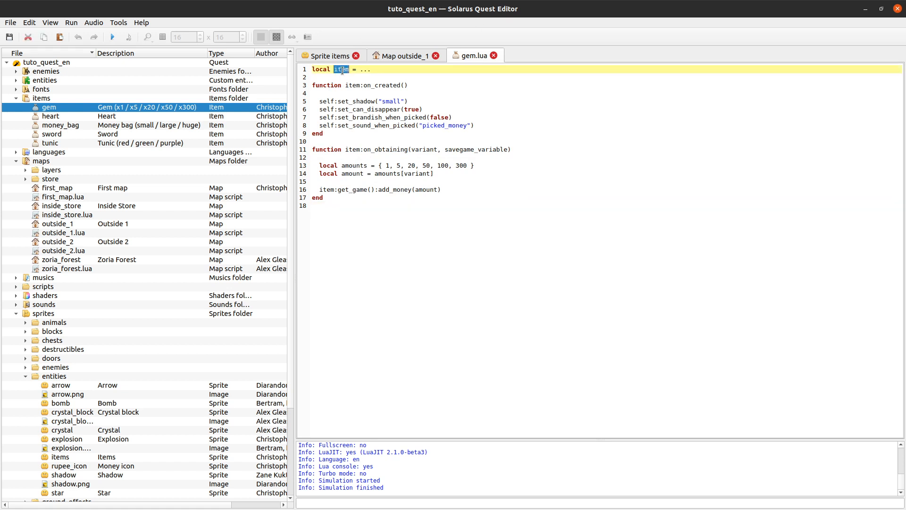
click(382, 72)
drag(371, 79, 455, 306)
click(440, 294)
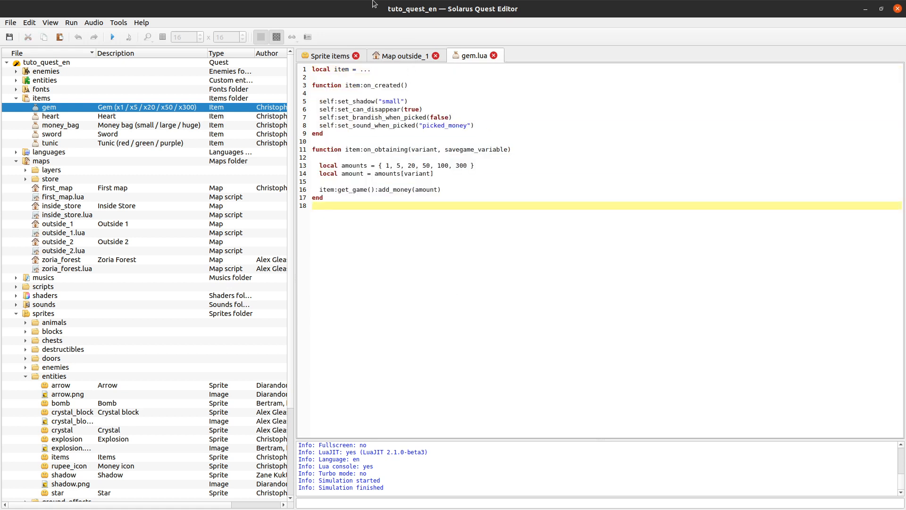
drag(364, 140, 362, 232)
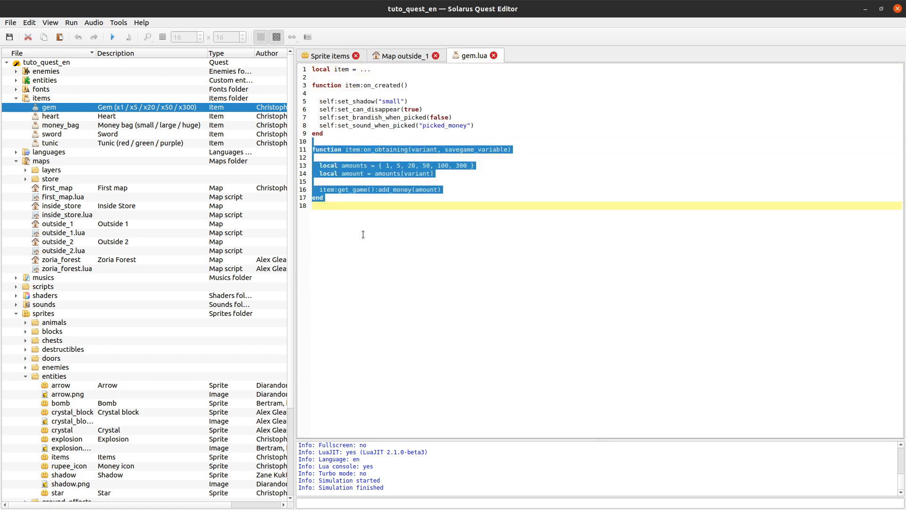
click(389, 136)
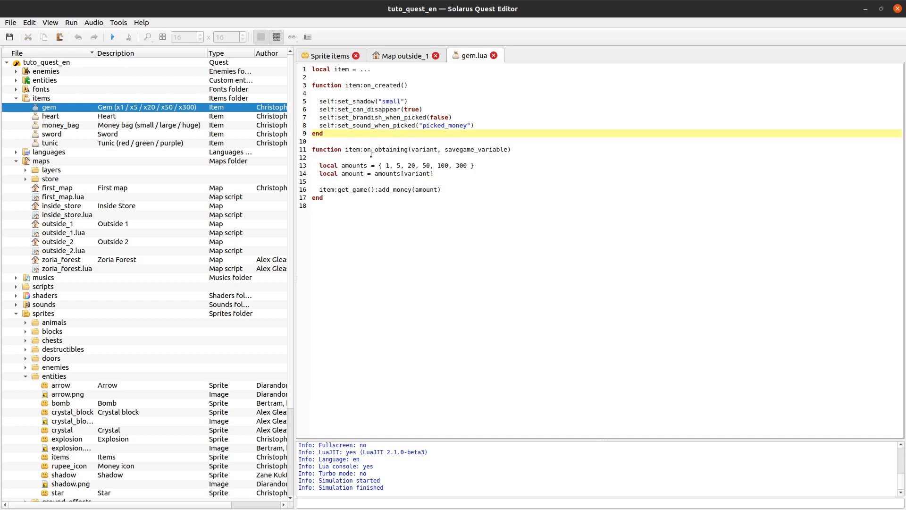
Check the outside_1 map, then return to gem.lua and review the full script and its item:on_created function.
click(334, 56)
click(407, 56)
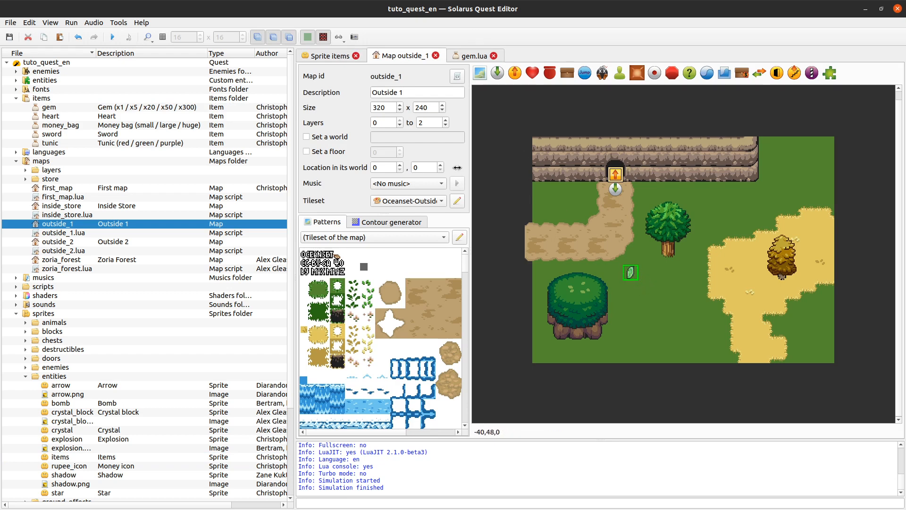
click(459, 58)
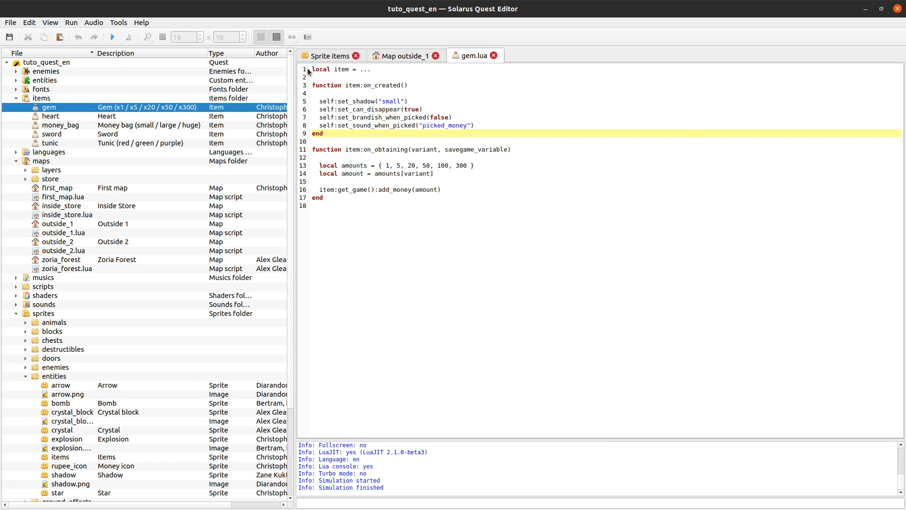
drag(314, 69, 381, 255)
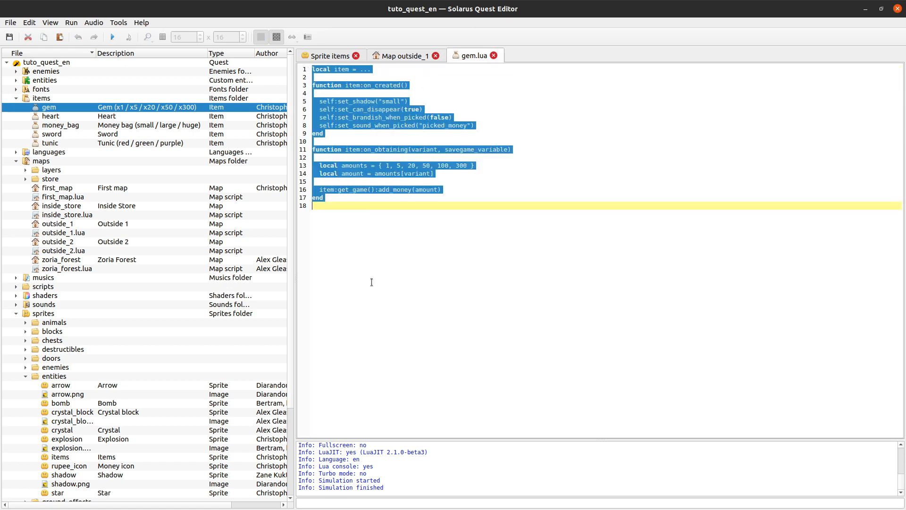
click(415, 247)
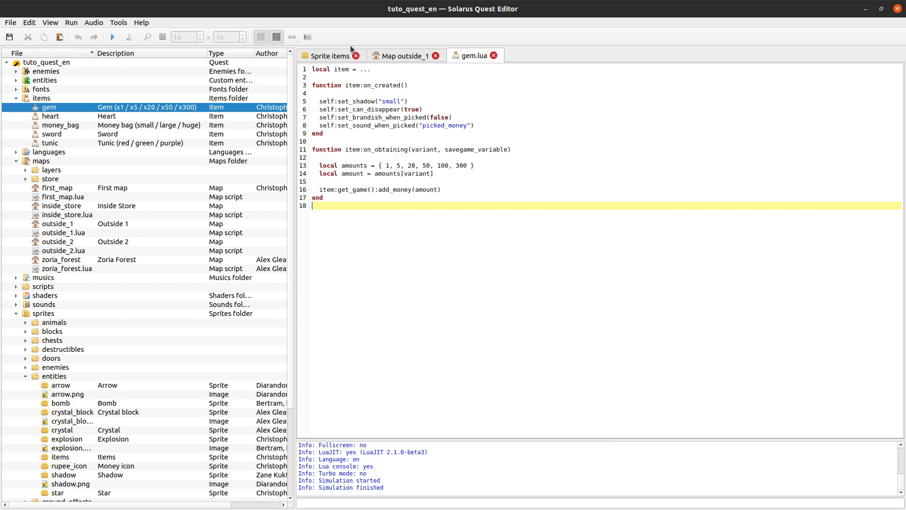
drag(357, 74, 370, 135)
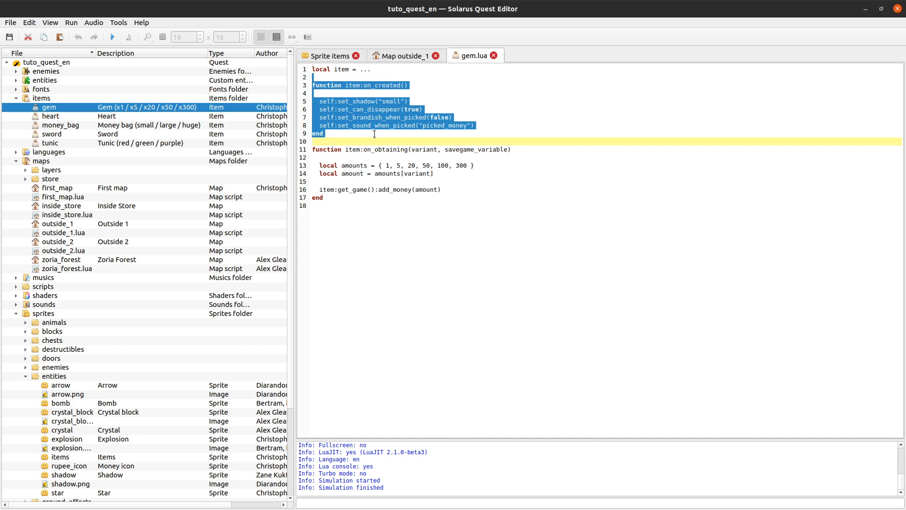
Copy the gem pickable on the outside_1 map, place two duplicates to its lower right, and save the map.
click(402, 55)
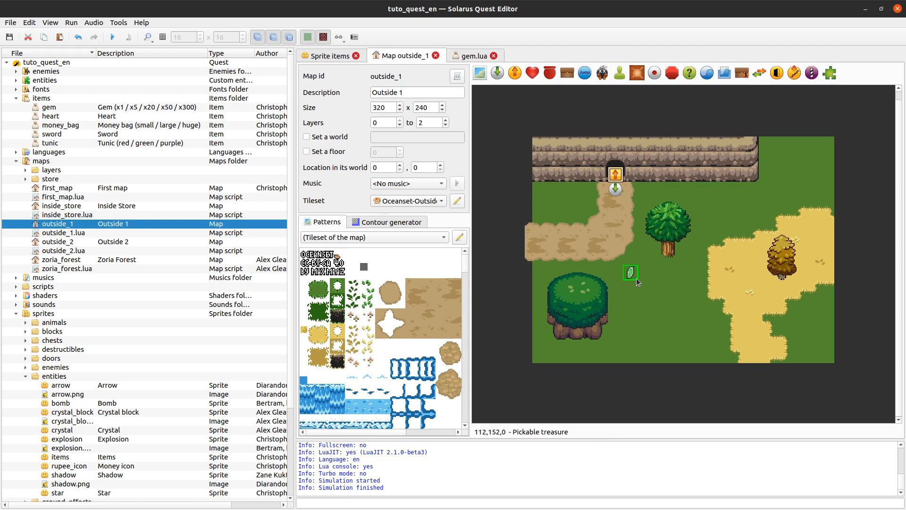
key(ctrl+c)
key(ctrl+v)
click(659, 282)
key(ctrl+v)
click(683, 303)
key(ctrl+s)
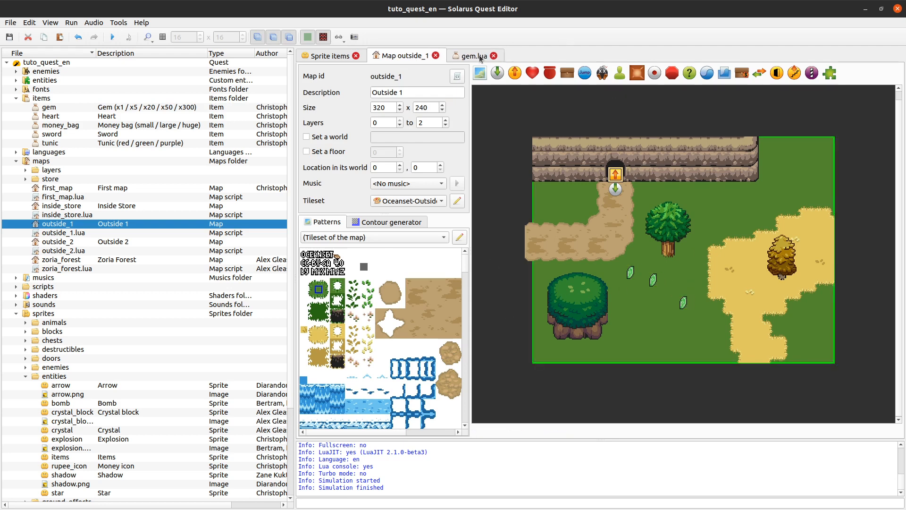
Return to gem.lua and highlight the four property settings inside the item:on_created function.
click(475, 56)
drag(366, 77, 382, 138)
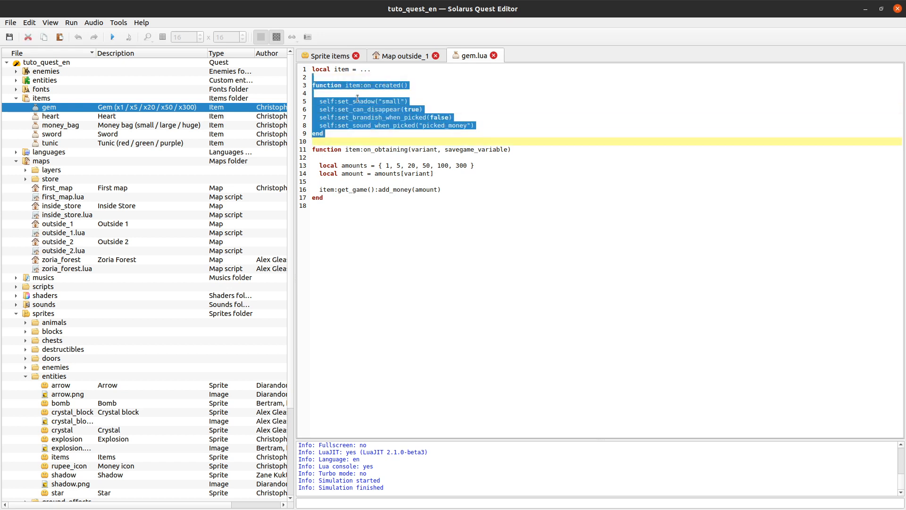
drag(338, 94, 522, 123)
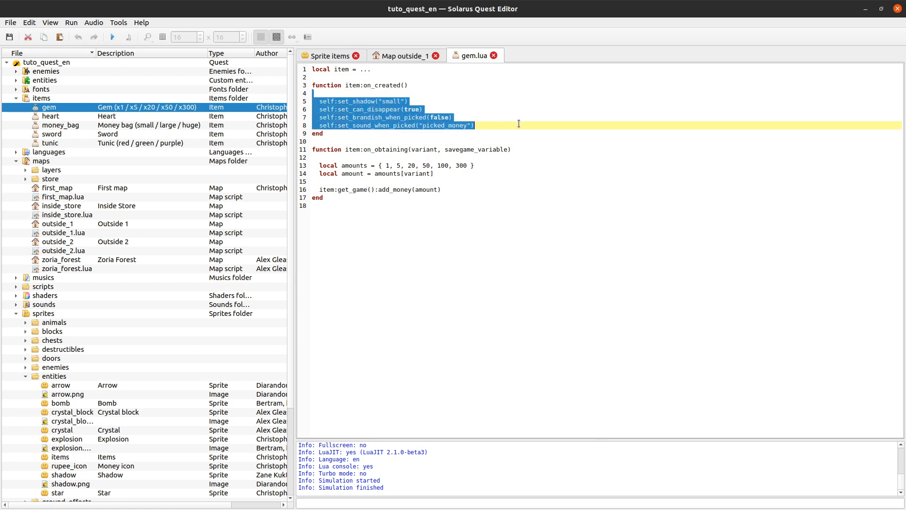
Highlight the whole item:on_obtaining function in gem.lua.
click(518, 123)
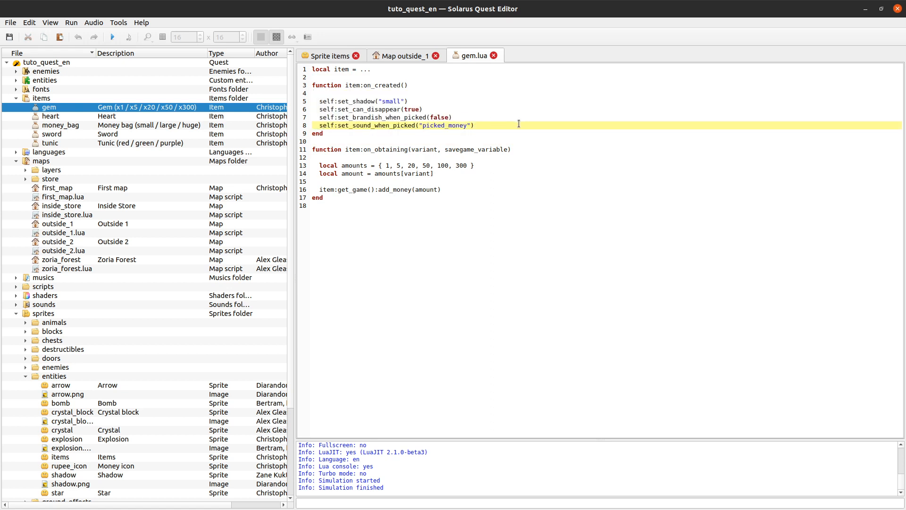
click(394, 142)
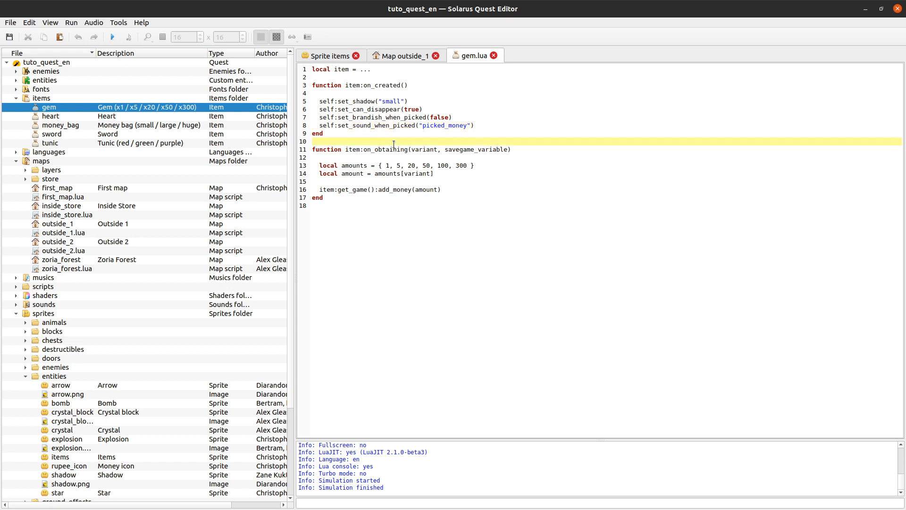
drag(398, 142, 423, 238)
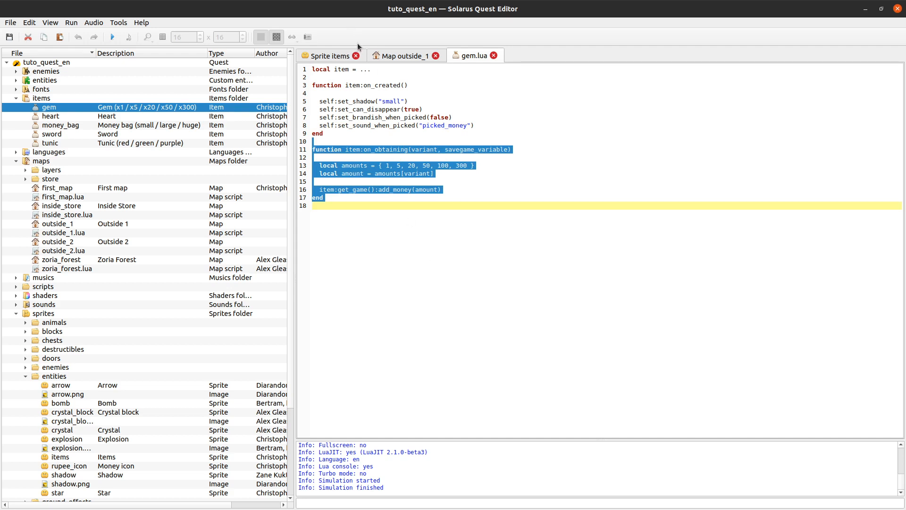
Check the two duplicated gem pickables on the outside_1 map.
click(332, 52)
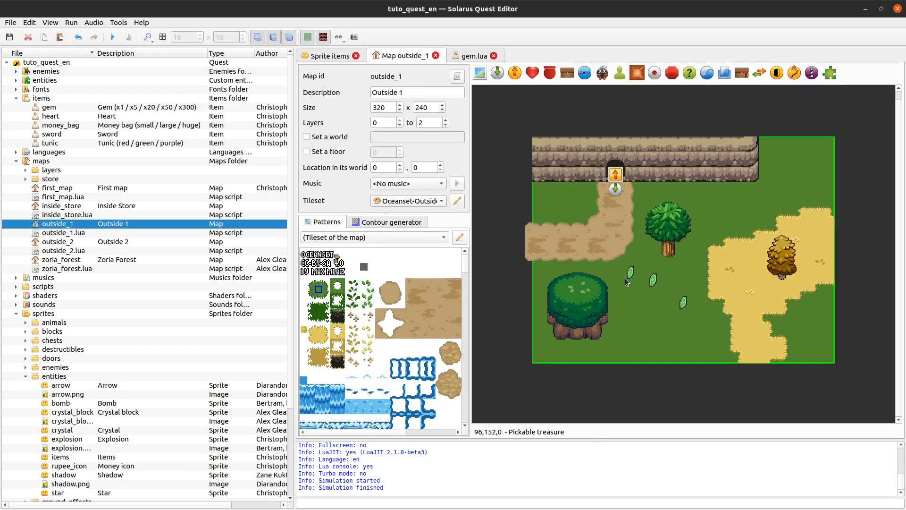
click(687, 307)
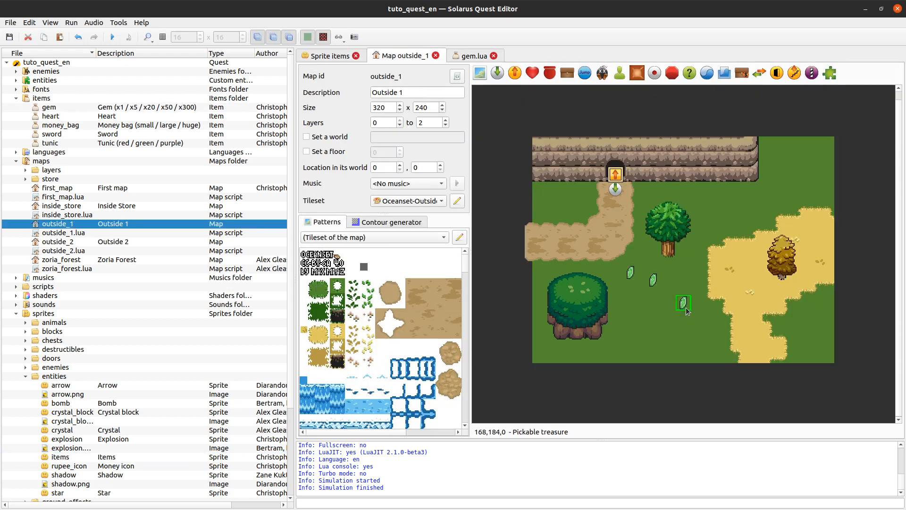
click(654, 282)
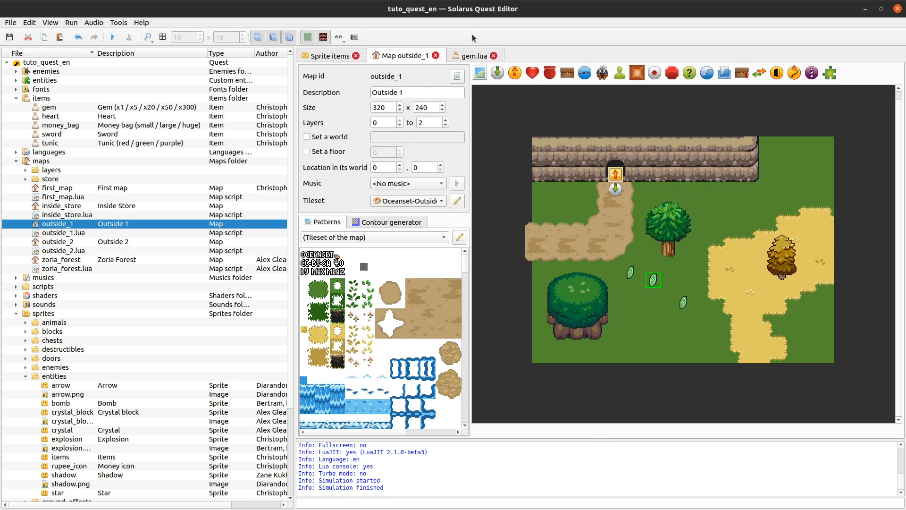
Return to gem.lua and examine the add_money call and the list of amounts in item:on_obtaining.
click(470, 55)
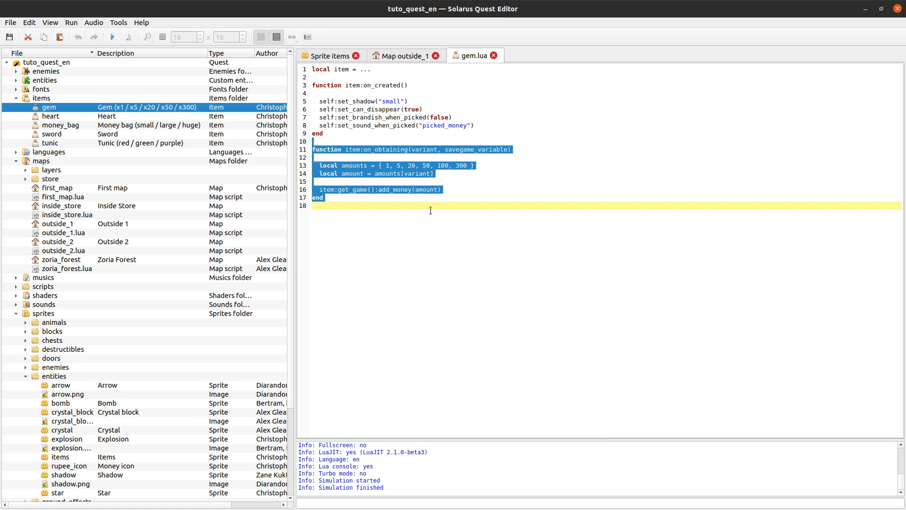
click(460, 132)
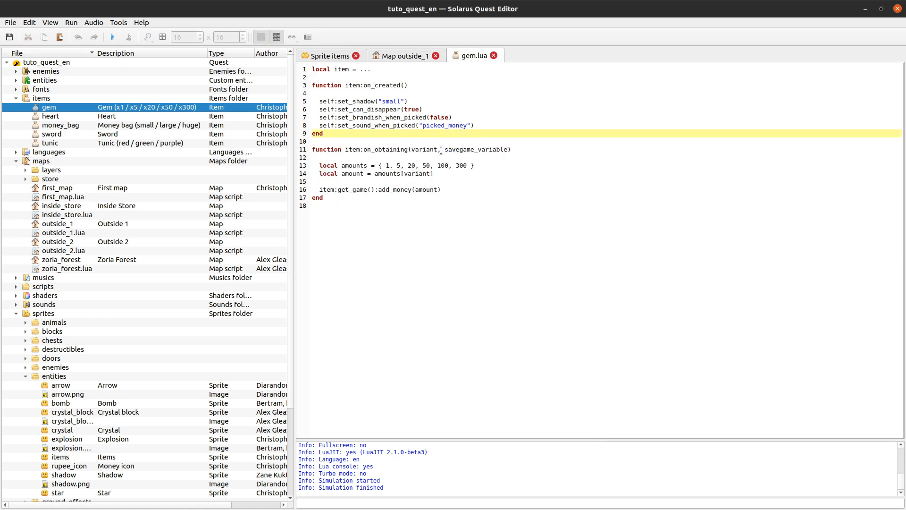
drag(442, 188, 277, 188)
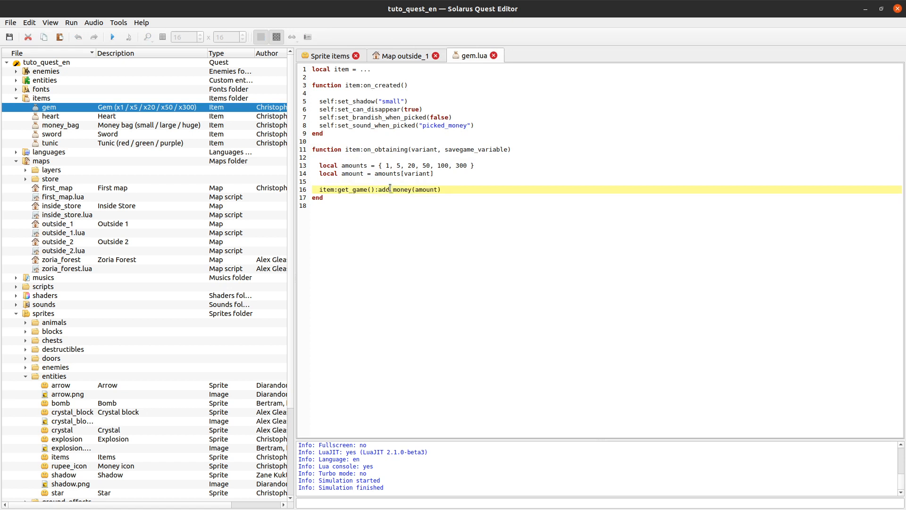
double_click(386, 189)
drag(387, 167, 467, 167)
click(537, 166)
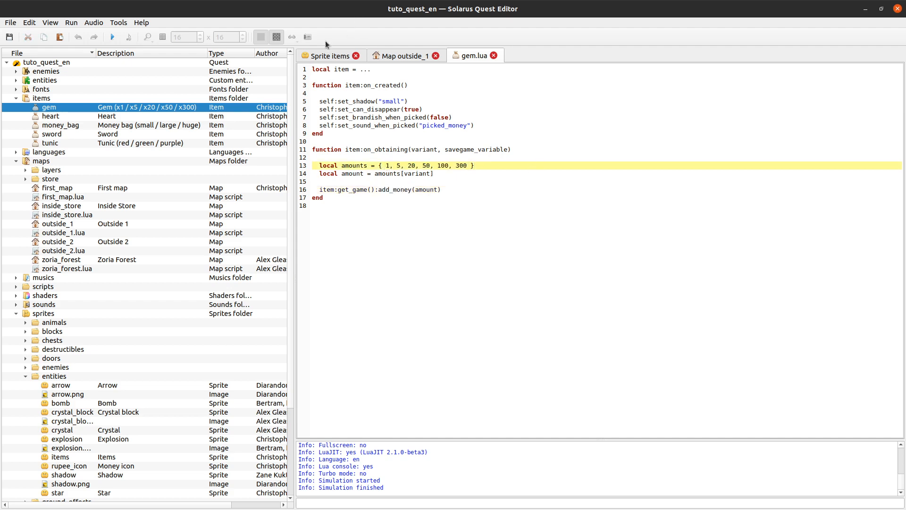
On the outside_1 map, set the item variant of the gem pickable nearest the dirt path to 2.
click(336, 55)
click(399, 56)
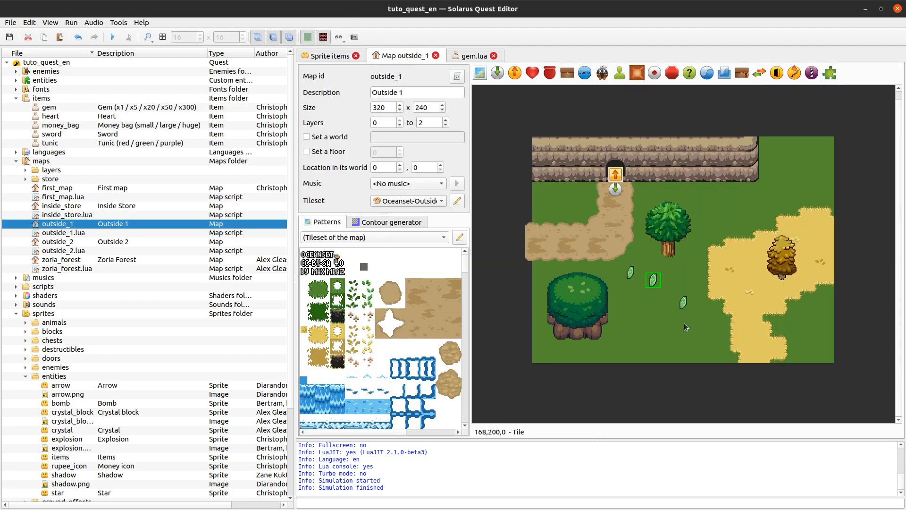
double_click(631, 273)
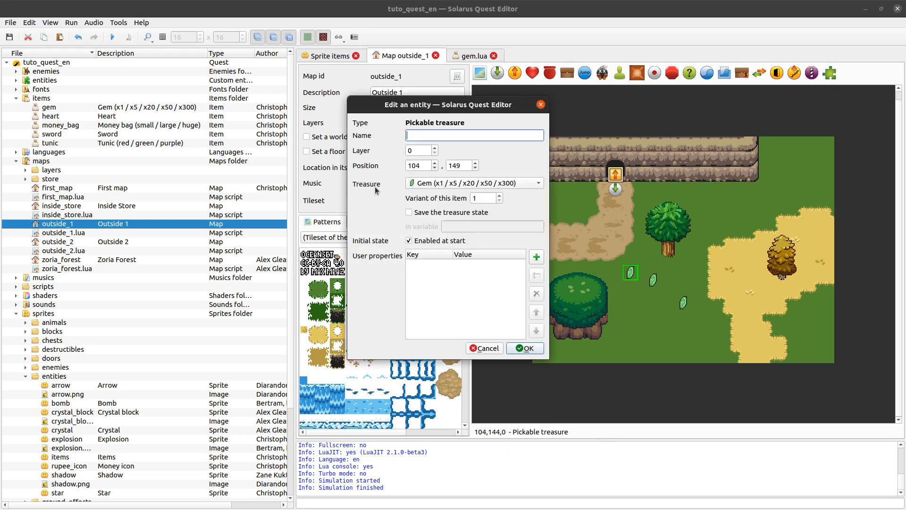
double_click(479, 198)
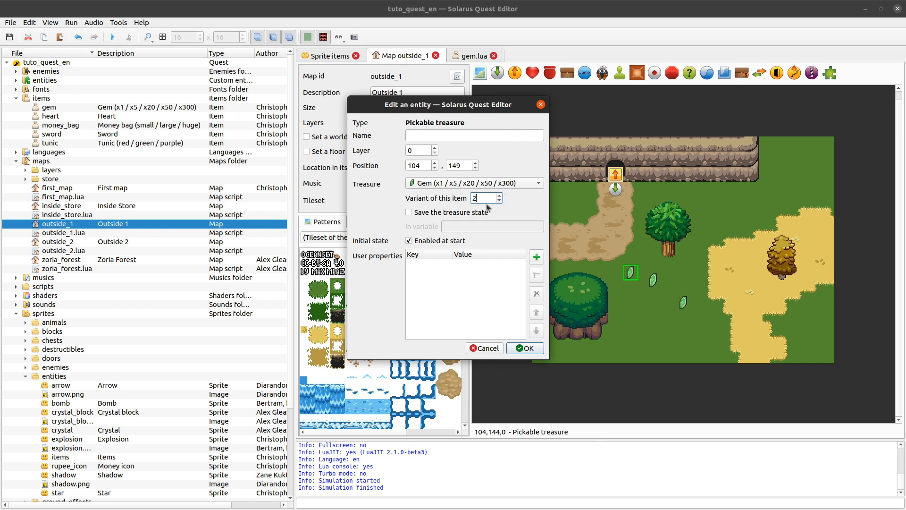
click(519, 348)
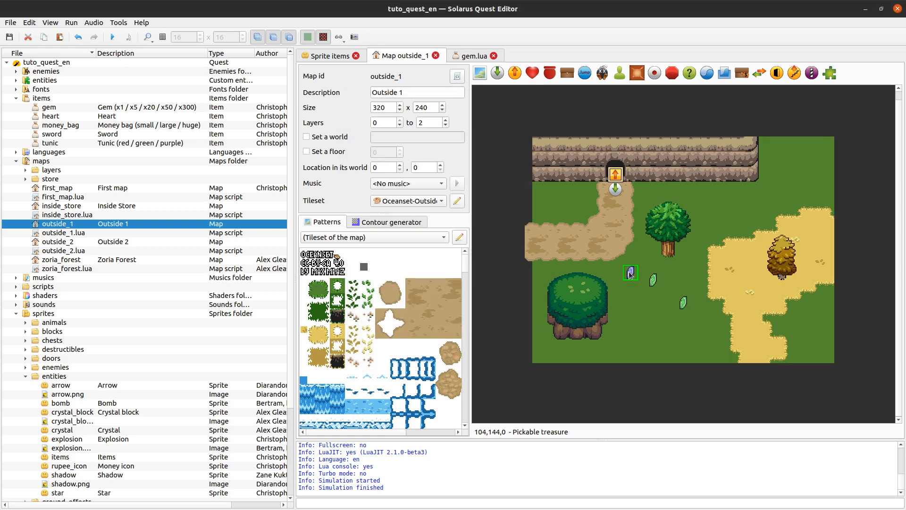
Run the quest, walk the hero outside to collect all three gems while checking the money counter, and close the game.
click(111, 37)
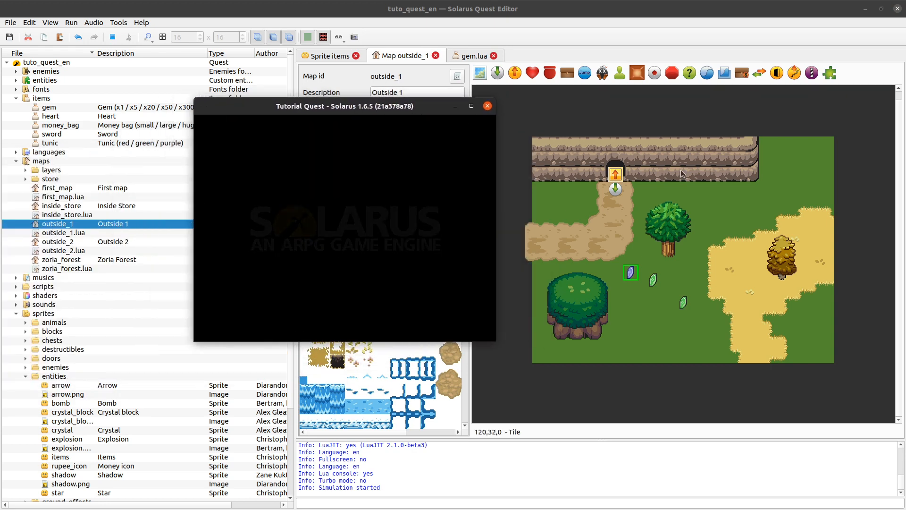
key(Down)
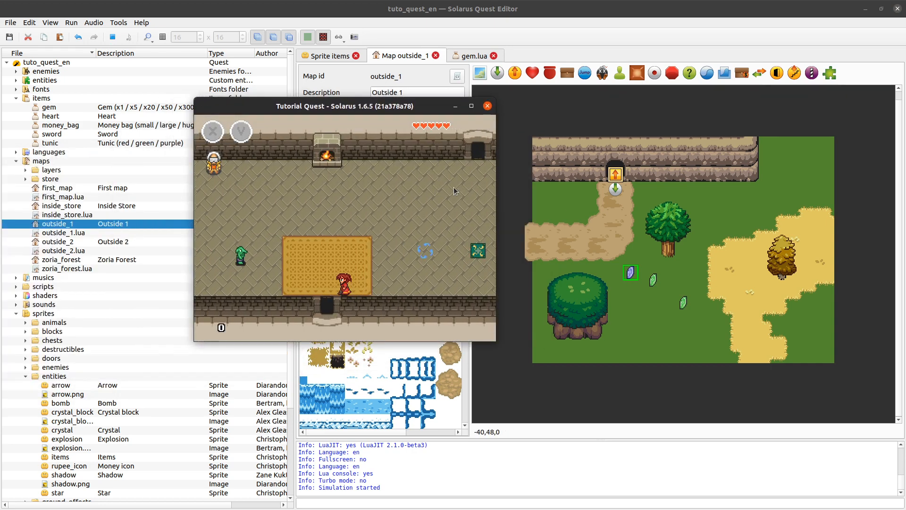
key(Down)
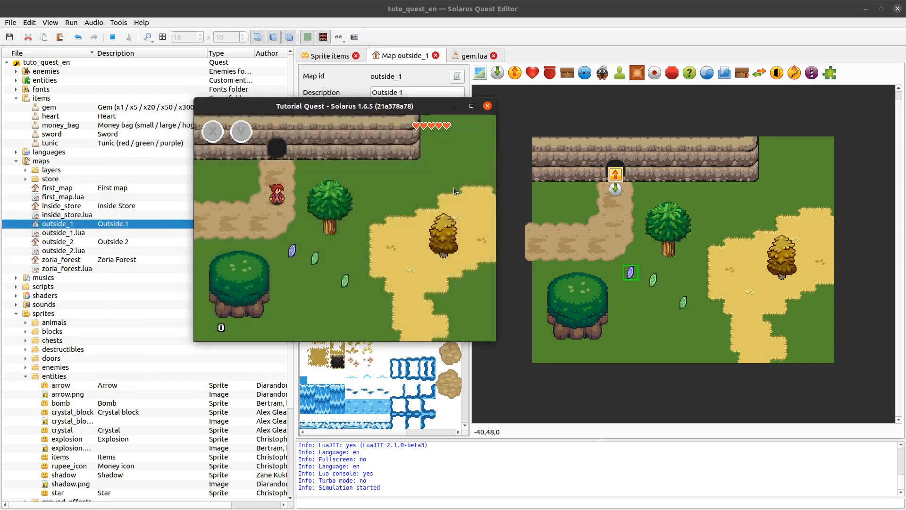
key(Right)
key(Down)
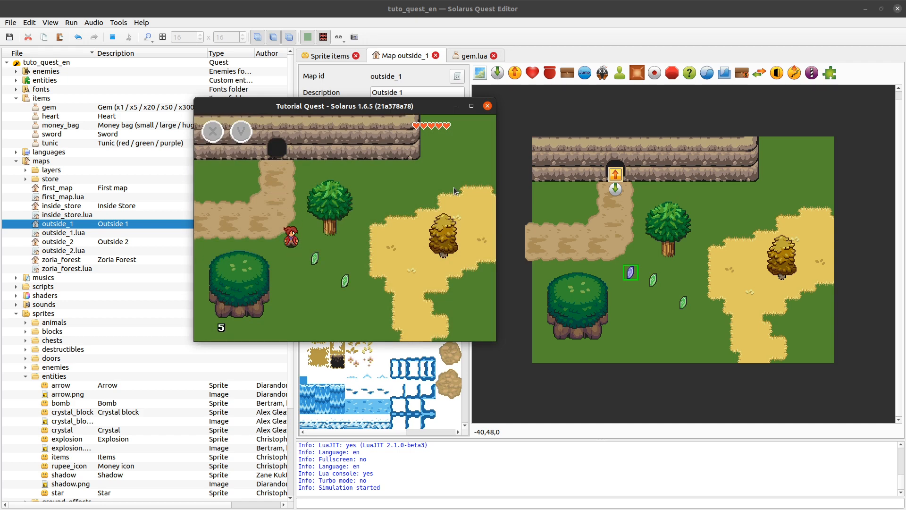
key(Down)
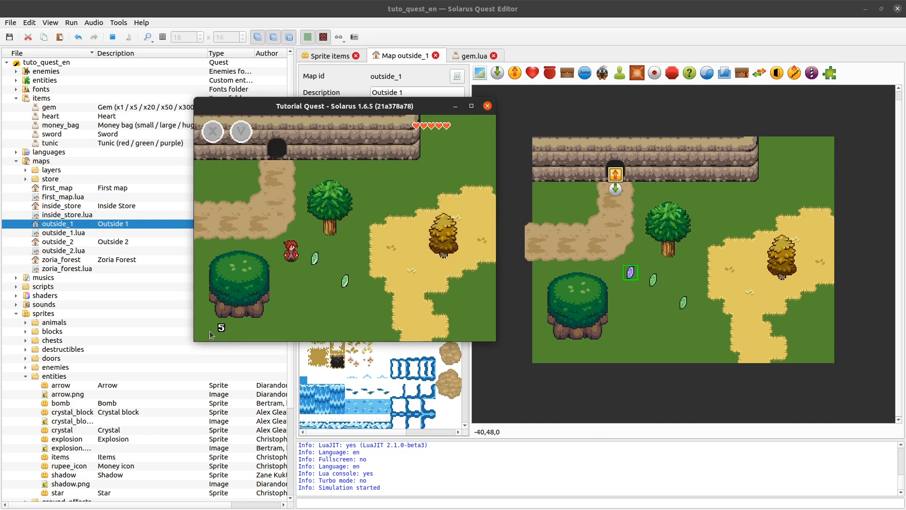
key(Right)
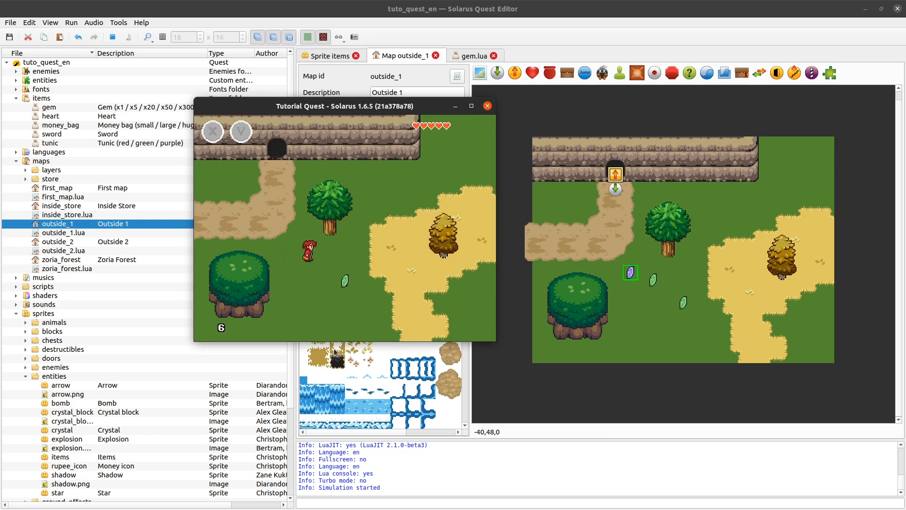
key(Down)
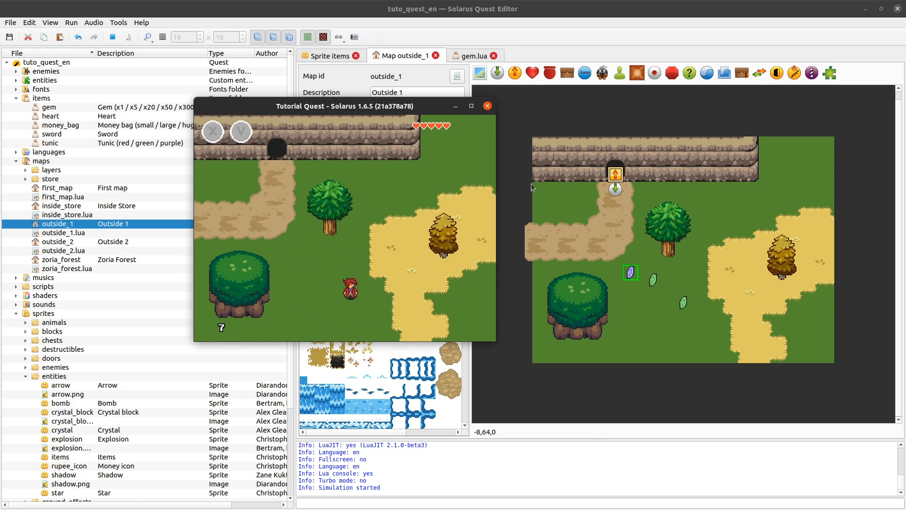
click(488, 106)
Return to gem.lua and examine the individual values in the amounts list and the line that adds the money.
click(474, 56)
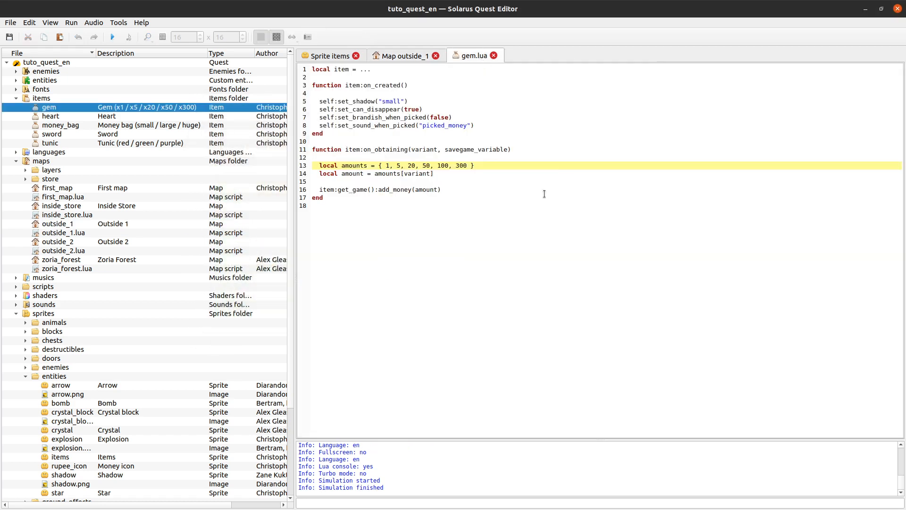
drag(386, 161, 468, 163)
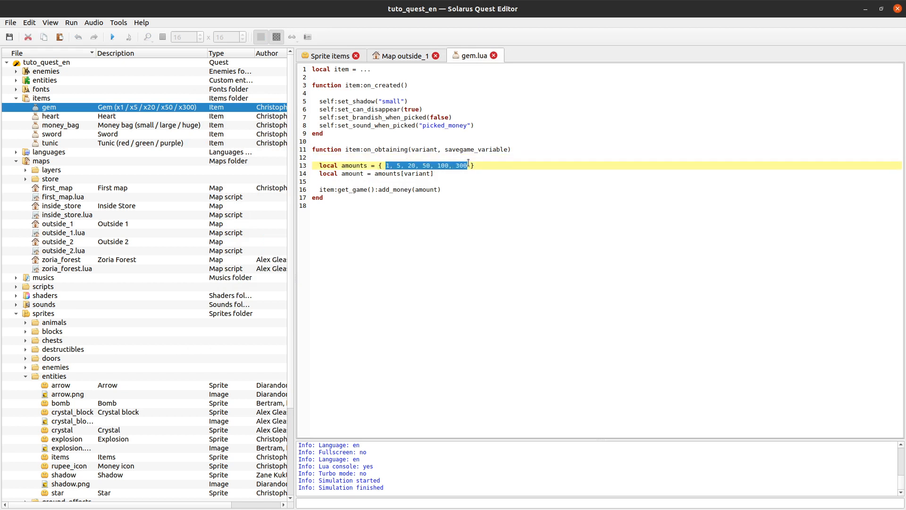
click(462, 166)
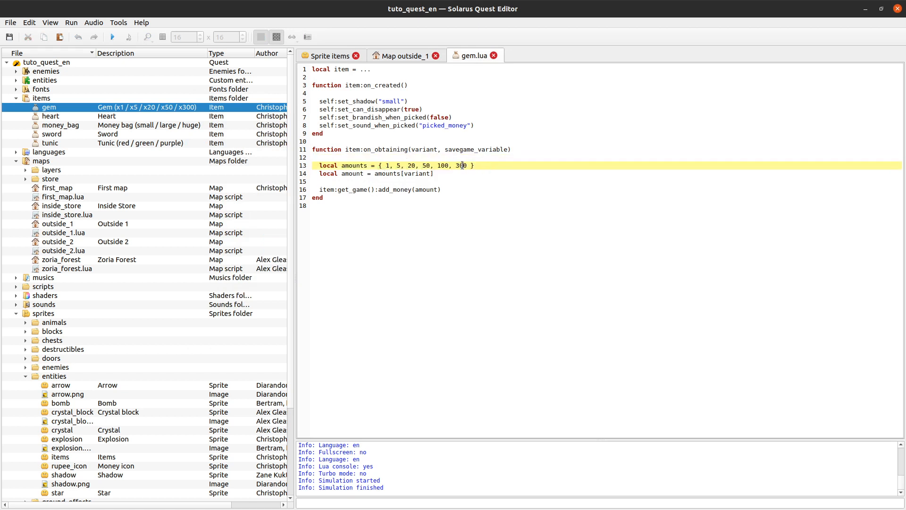
double_click(388, 166)
click(386, 166)
double_click(399, 166)
double_click(411, 165)
drag(515, 161, 492, 191)
click(495, 189)
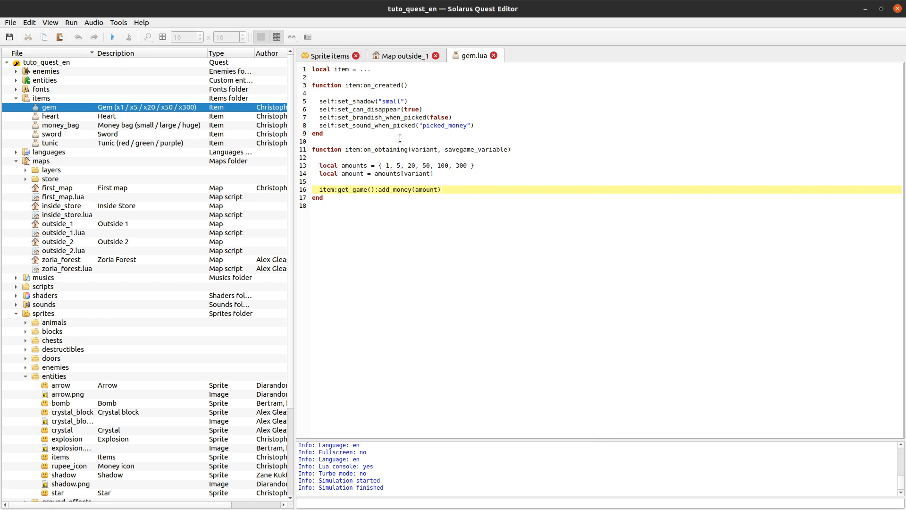
Examine the on_obtaining event name and highlight the code lines in its function body.
drag(401, 143, 411, 248)
click(403, 221)
click(396, 151)
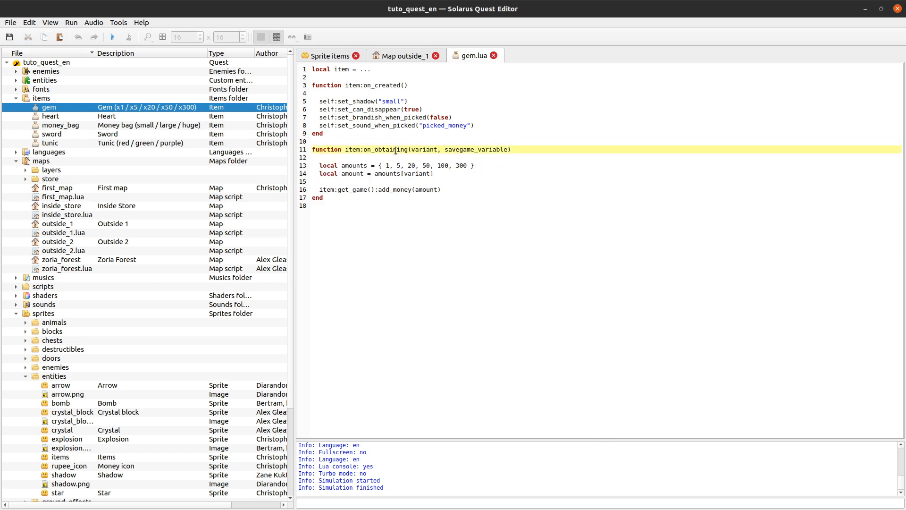
triple_click(396, 150)
click(395, 150)
double_click(393, 149)
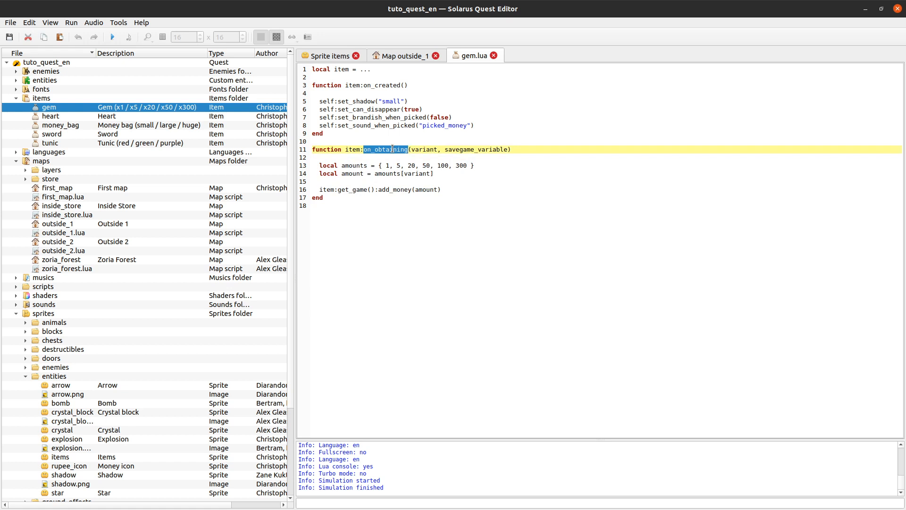
drag(383, 156, 239, 163)
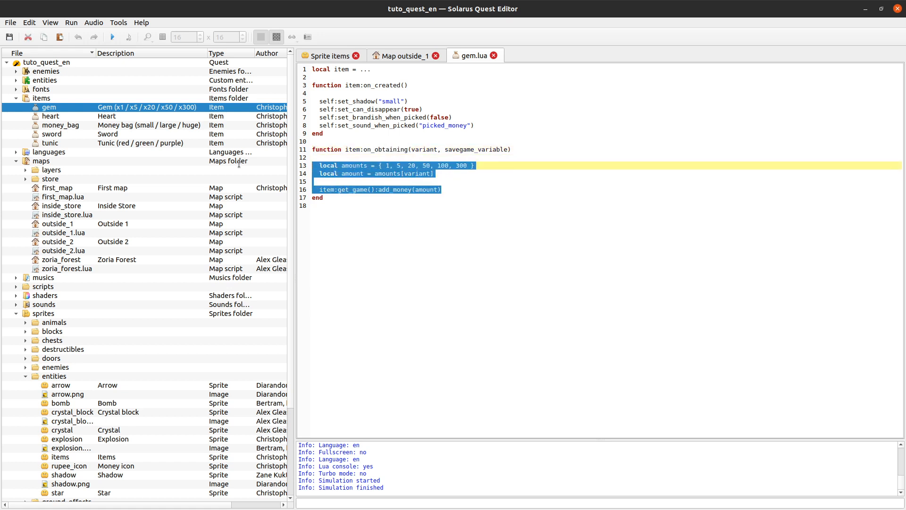
click(618, 165)
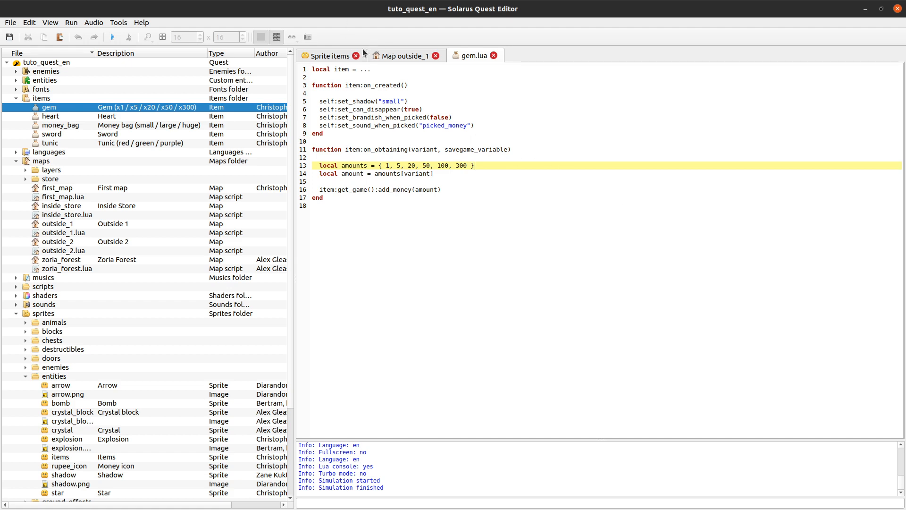
Check the outside_1 map again, then review the full gem.lua script and its add_money line.
click(327, 57)
click(401, 56)
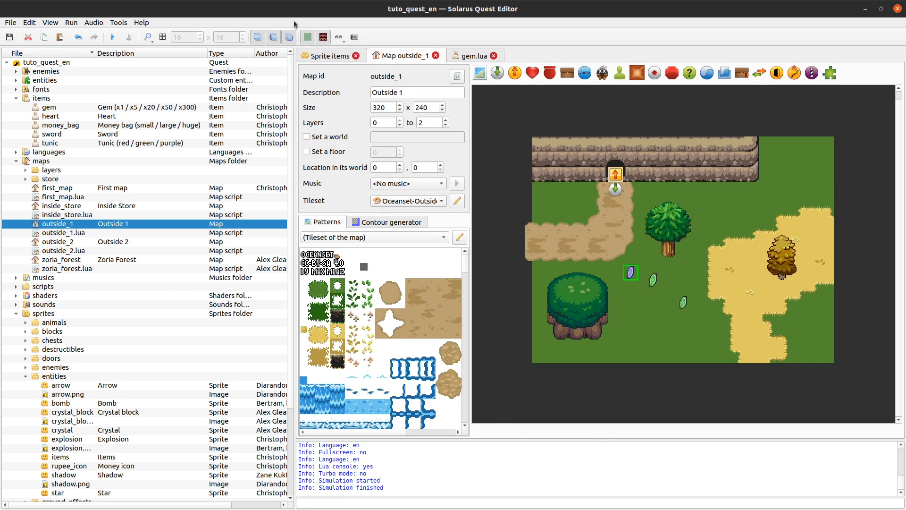
click(474, 55)
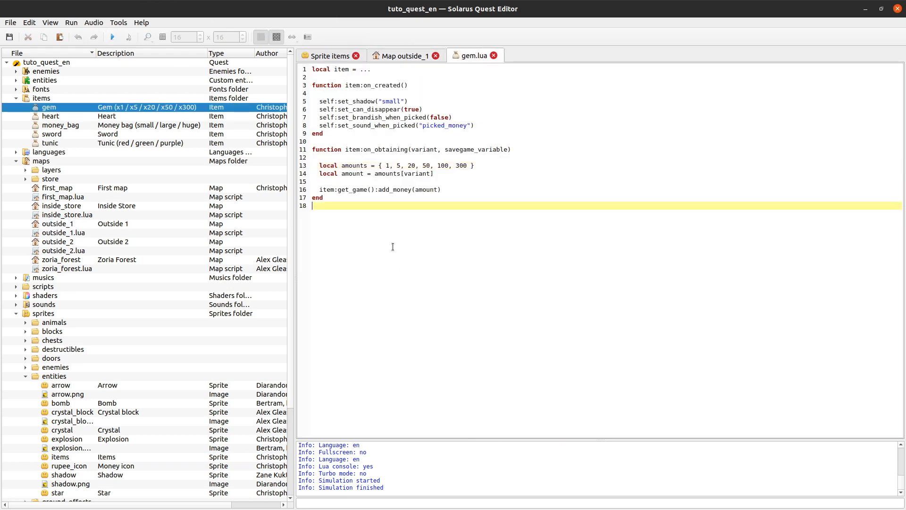
key(ctrl+a)
click(462, 290)
drag(458, 192, 351, 182)
click(486, 199)
Run the quest, collect the purple gem and the nearest green gem outside, and walk the hero back into the house.
click(112, 38)
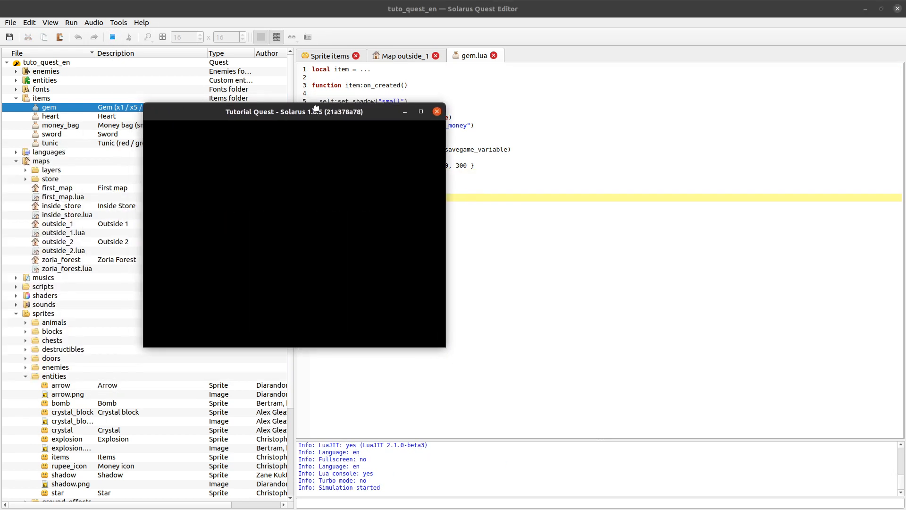
key(Down)
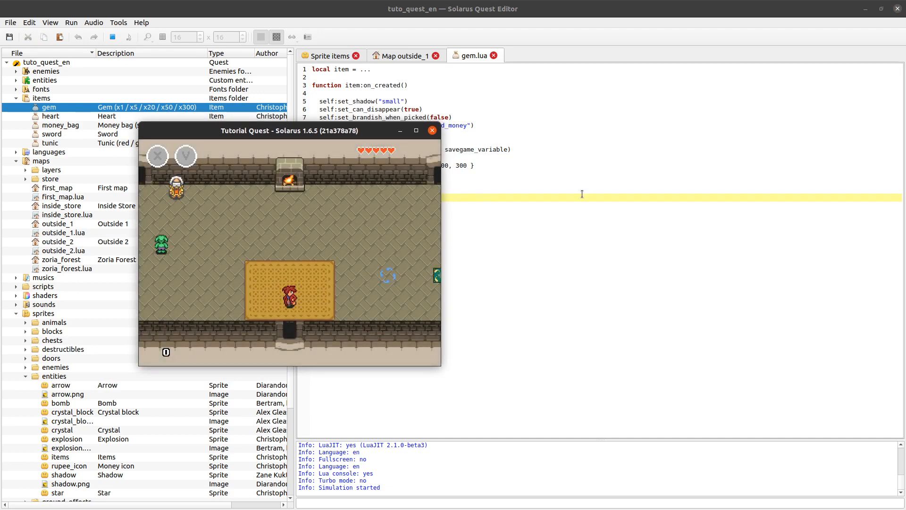
key(Down)
key(Right)
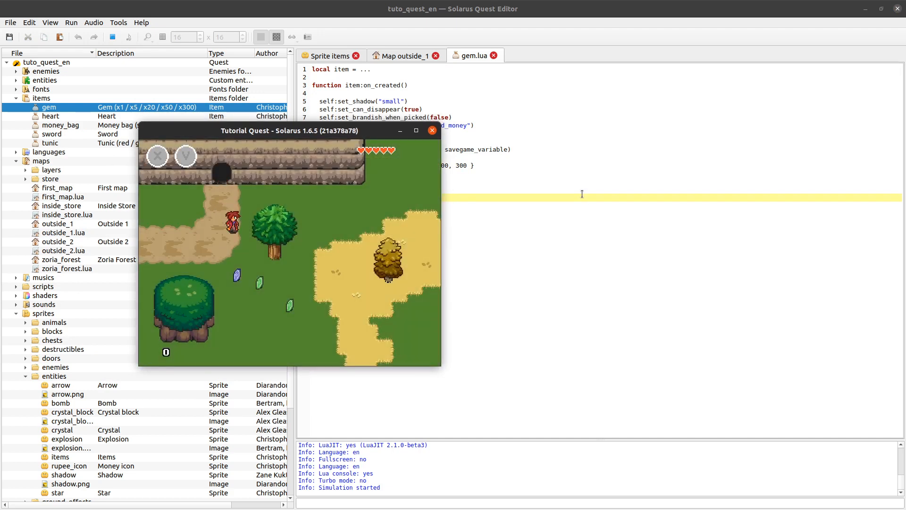
key(Right)
key(Left)
key(Up)
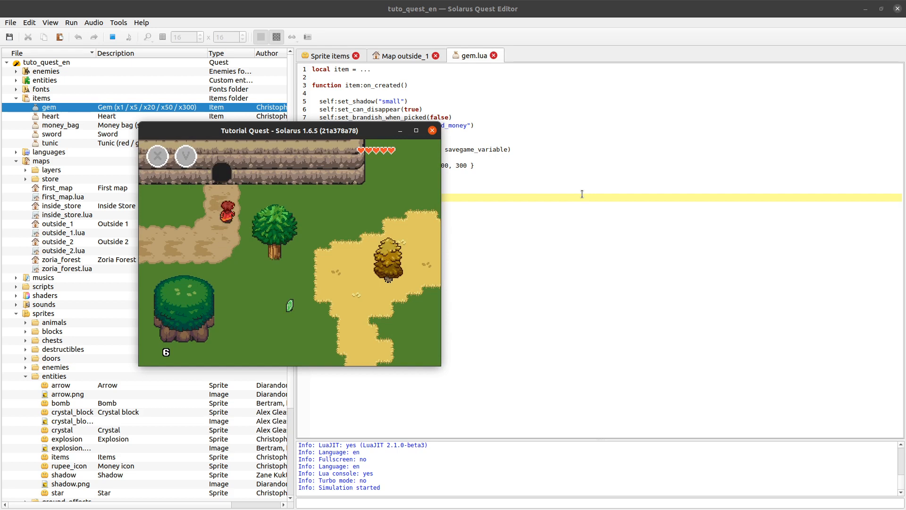
key(Up)
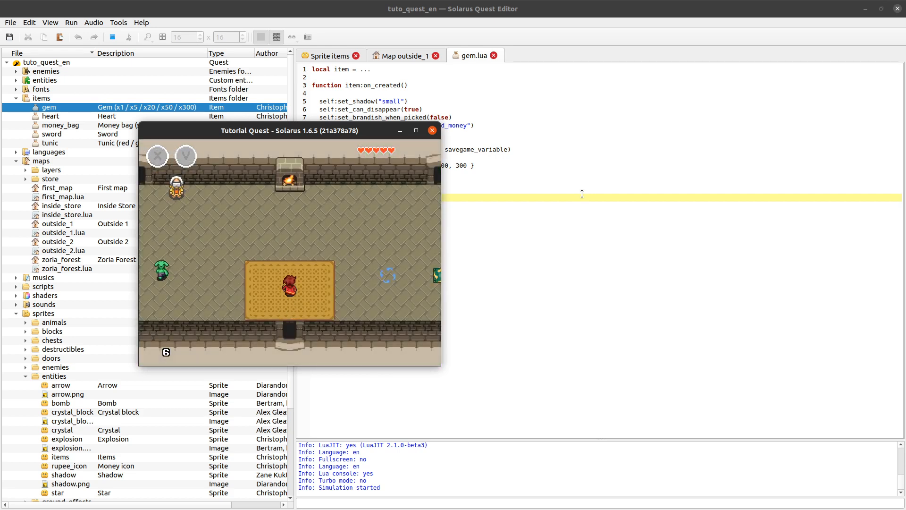
Save the game at the fireplace, walk the hero away from it and close the game.
key(space)
key(space)
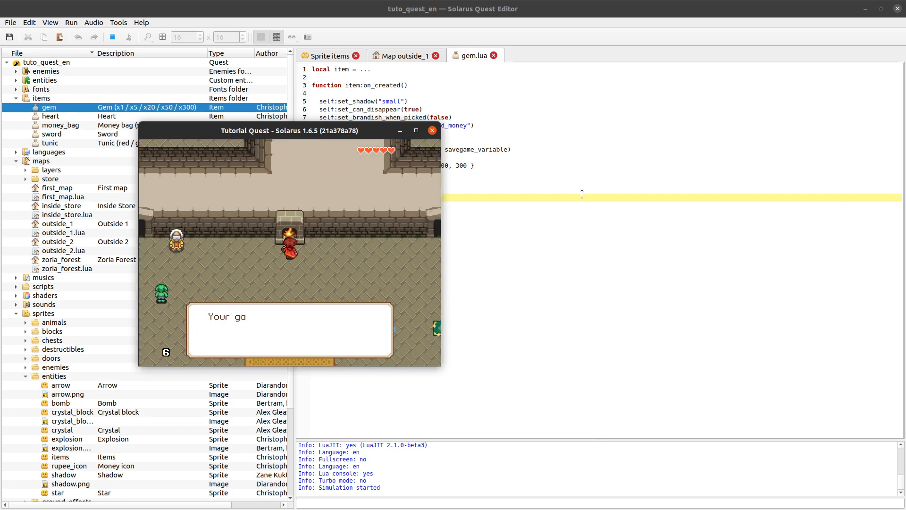
key(space)
key(Down)
key(Down)
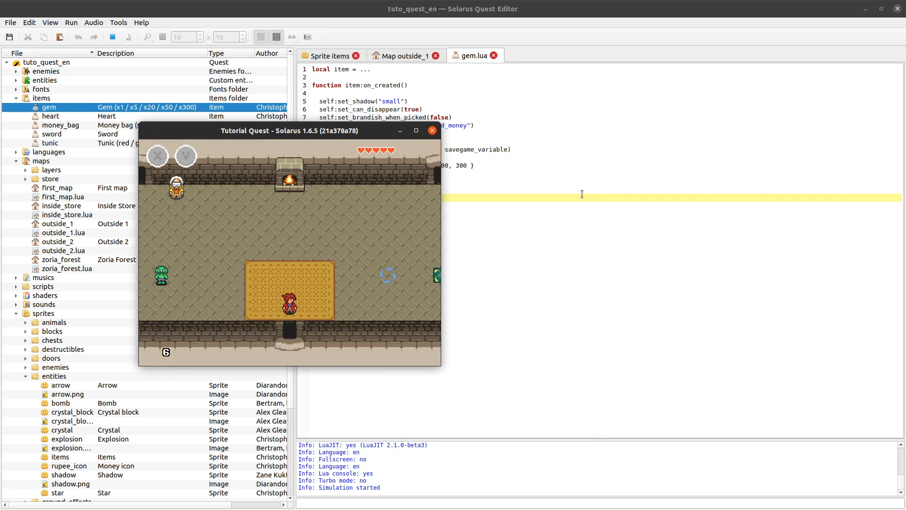
click(432, 130)
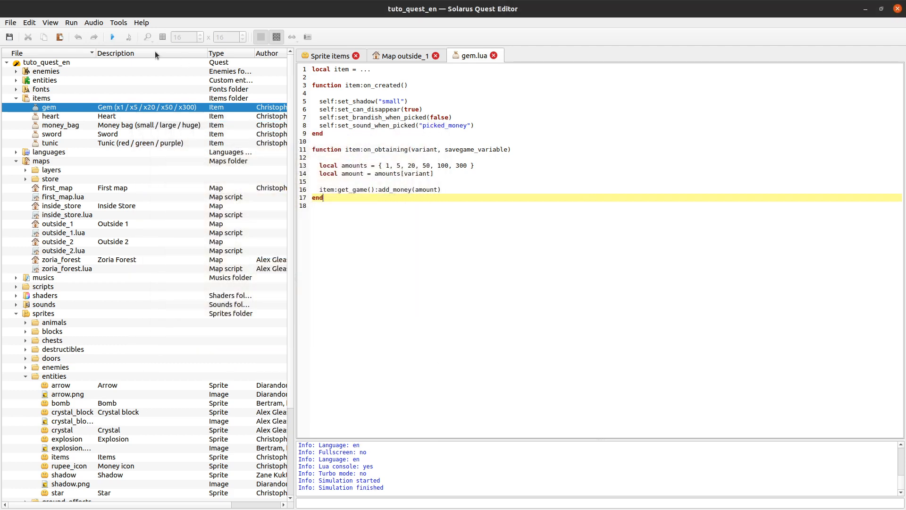
Run the quest again to check the saved money and gems outside, collect two gems, and return to the outside_1 map in the editor.
key(F5)
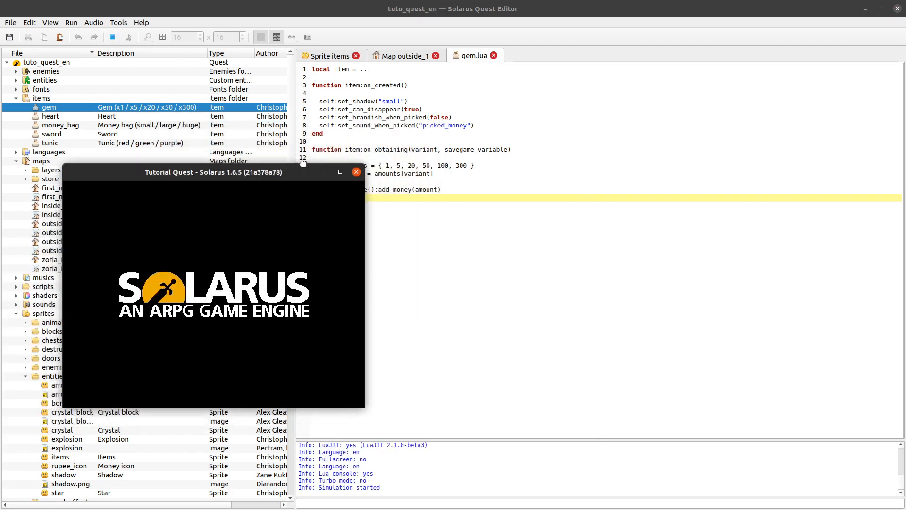
key(Down)
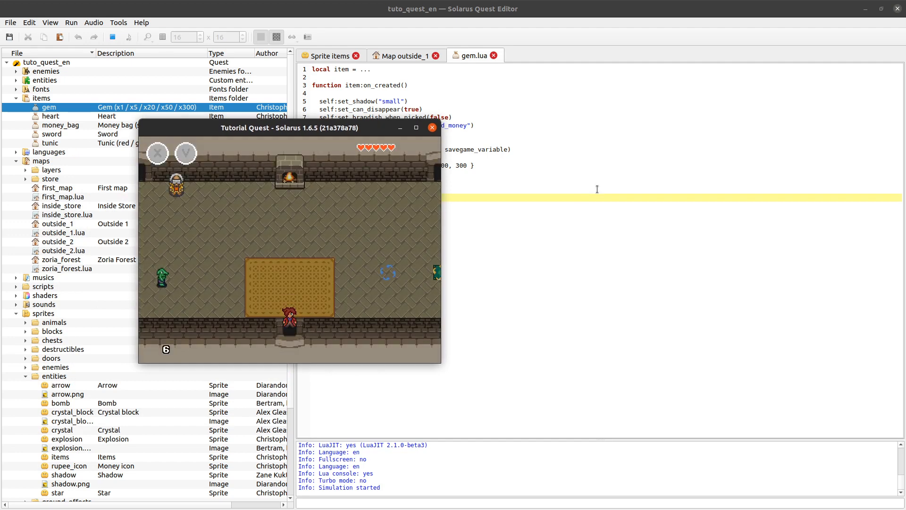
key(Down)
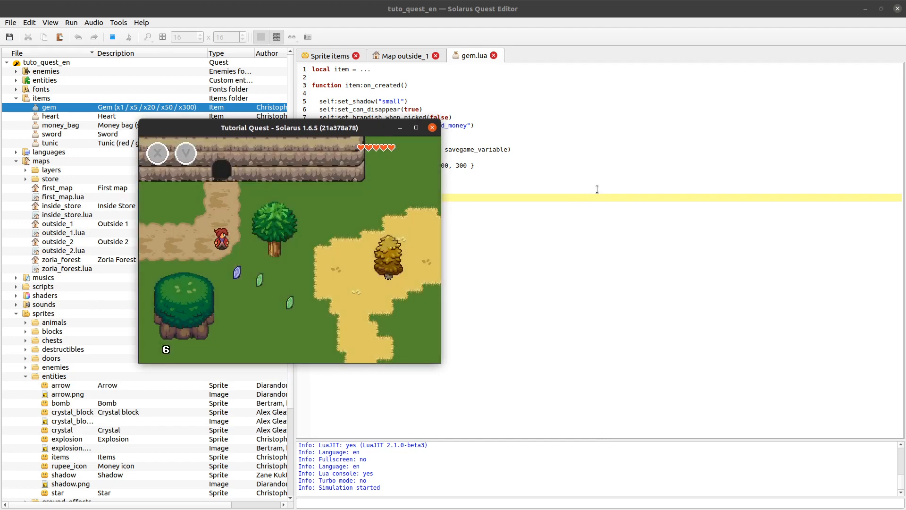
key(Right)
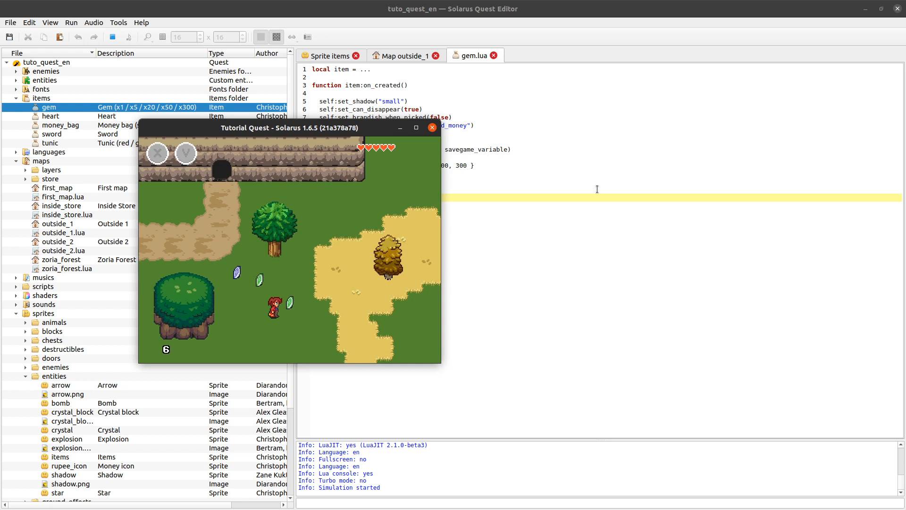
key(Left)
key(Down)
key(Right)
key(Up)
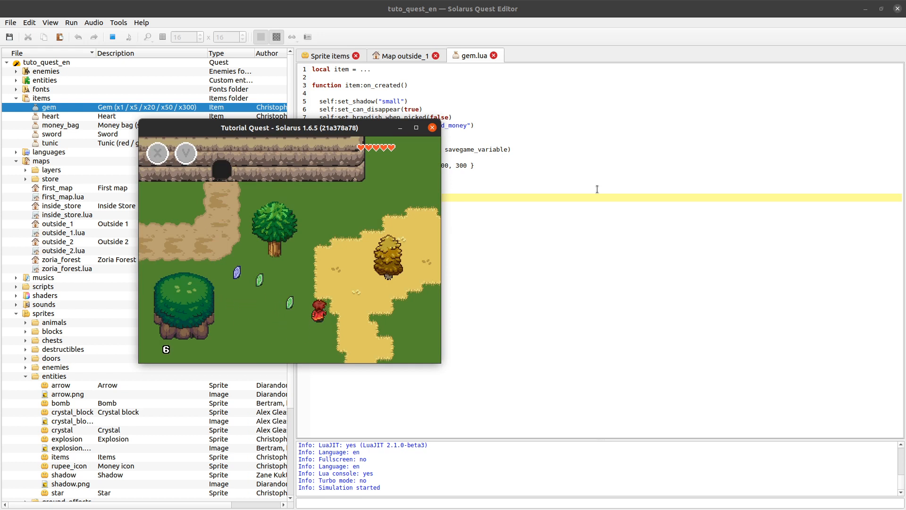
key(Left)
key(Right)
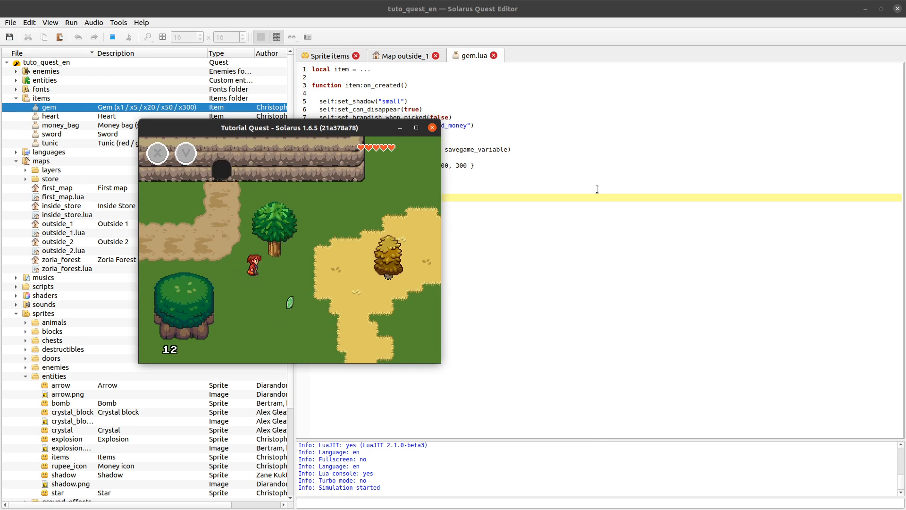
click(432, 127)
click(398, 55)
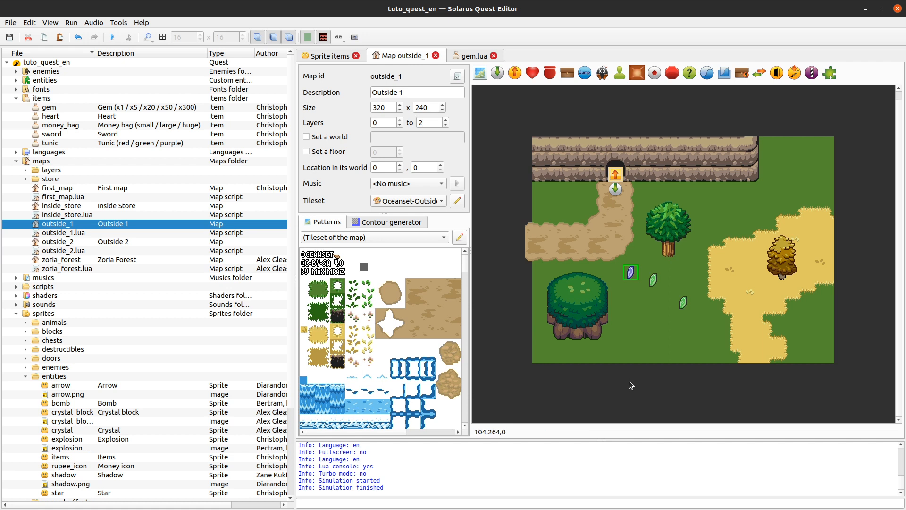
Place a chest just below the cliff on the outside_1 map and delete it again.
middle_drag(690, 343, 689, 342)
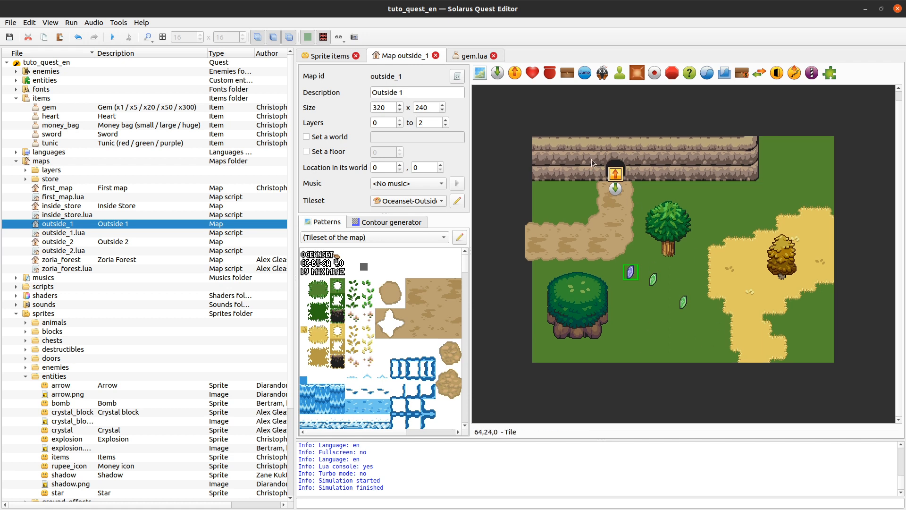
click(567, 73)
click(705, 190)
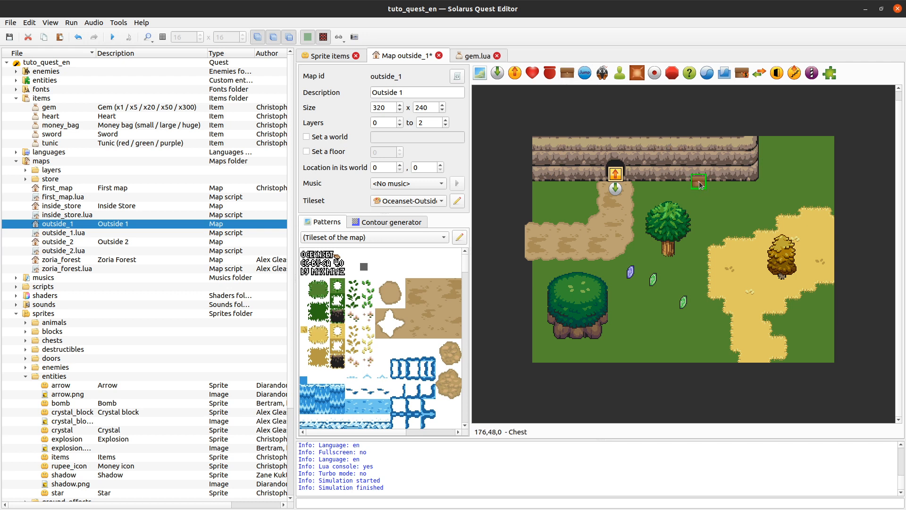
right_click(700, 182)
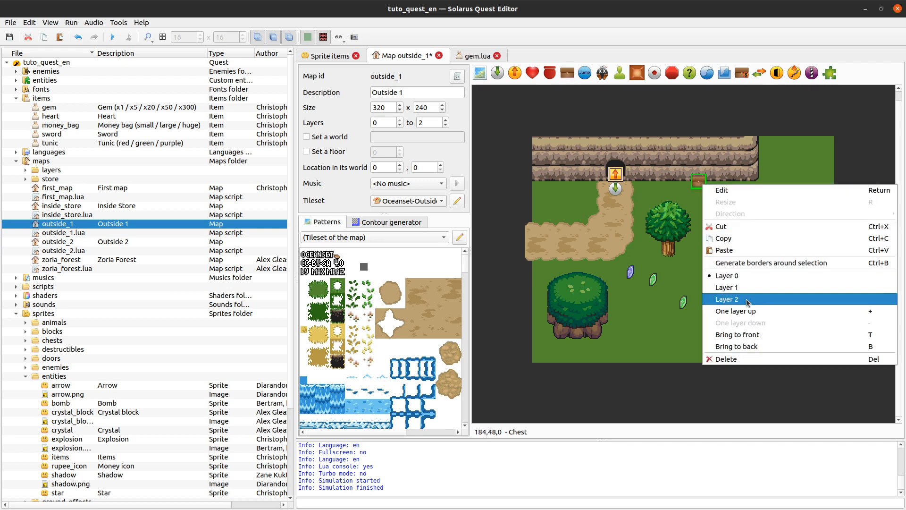
click(709, 359)
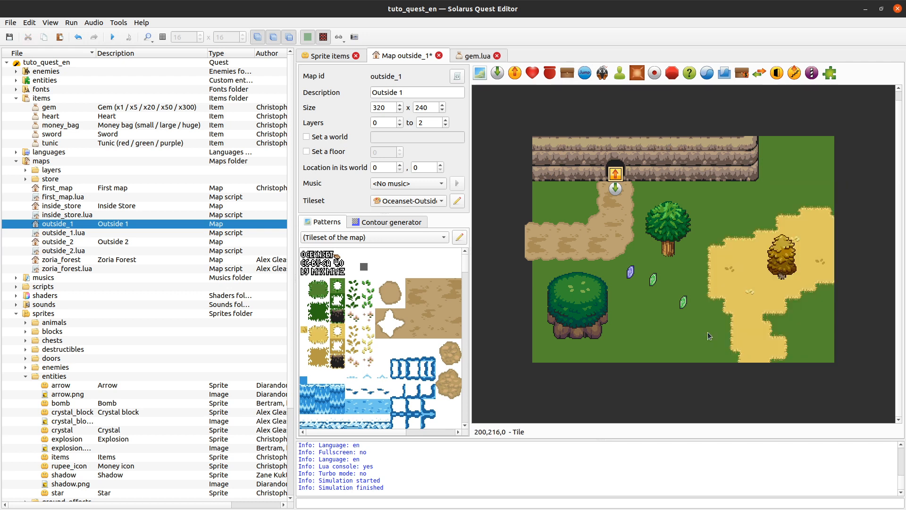
Make the purple gem save its treasure state in the variable outside_1_purple_gem, and save the map.
double_click(630, 273)
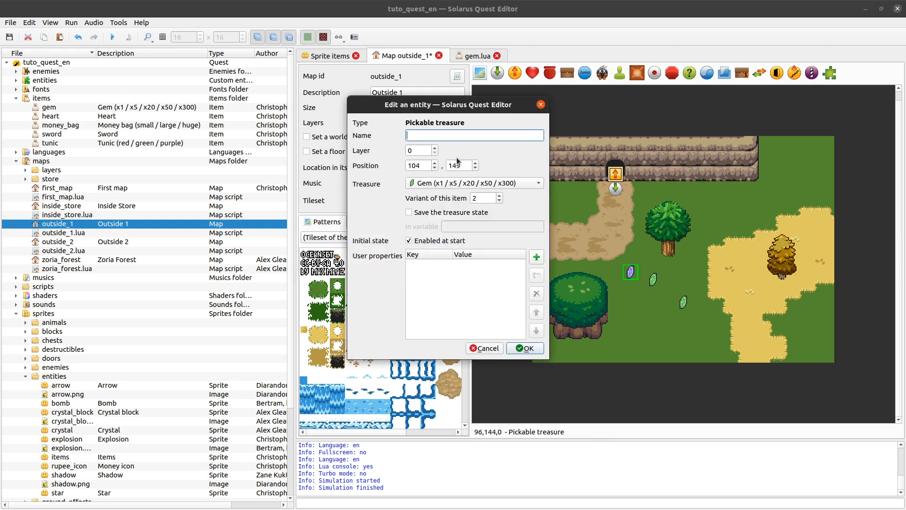
click(428, 215)
click(496, 226)
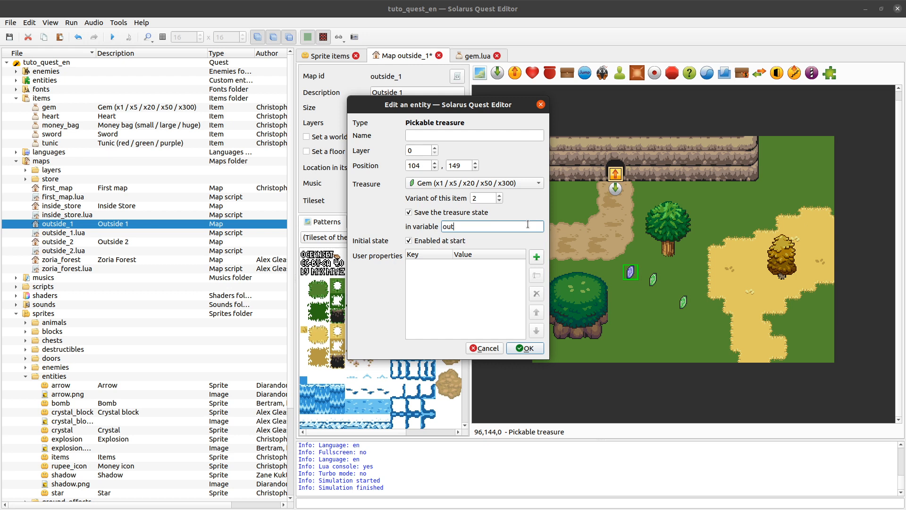
drag(446, 220, 443, 226)
click(483, 225)
drag(495, 106, 449, 129)
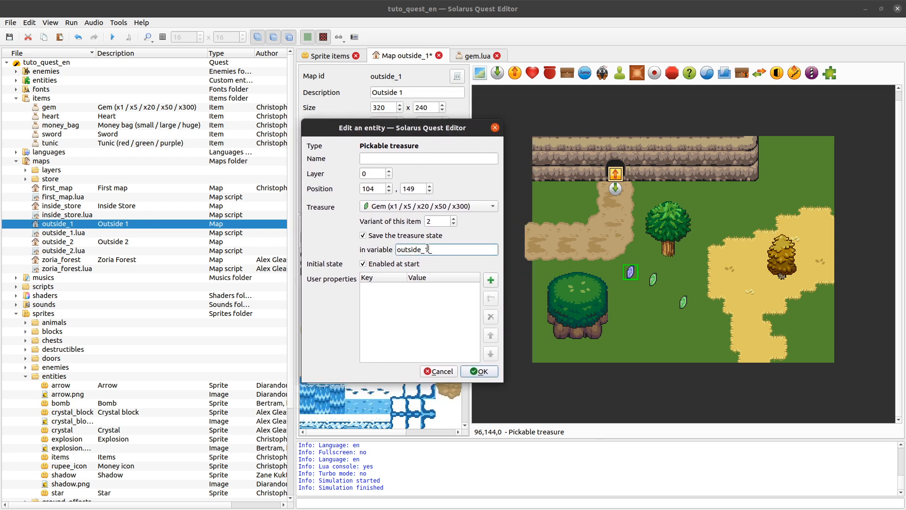
drag(428, 249, 397, 249)
click(456, 249)
text(_purple_gem)
key(Return)
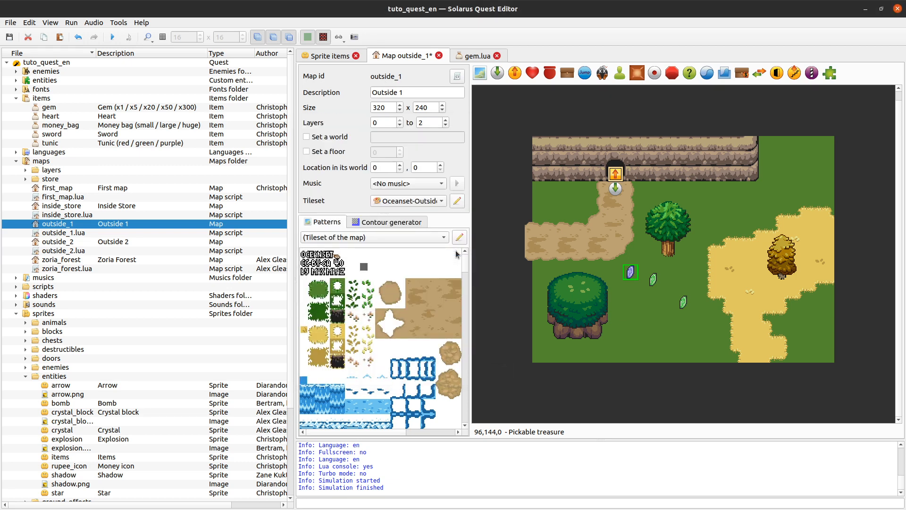
key(ctrl+s)
click(653, 265)
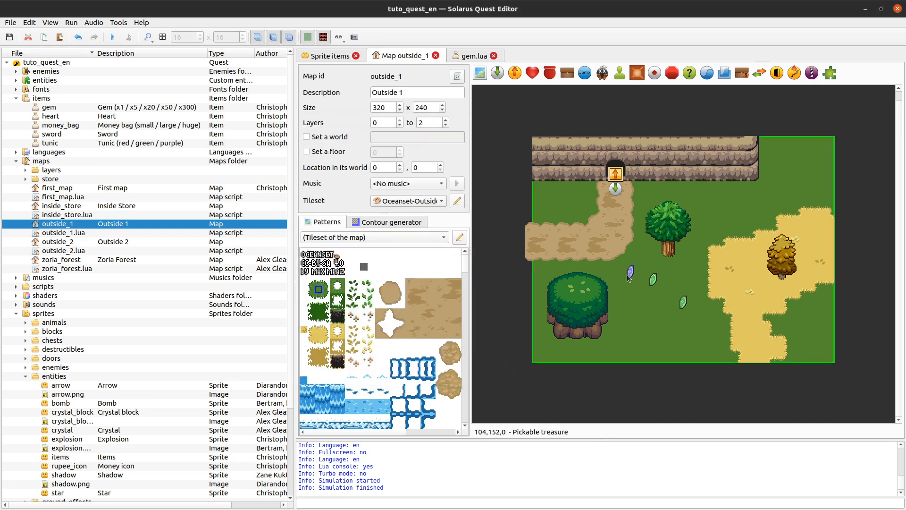
Run the quest to test the saved treasure, collect the purple and nearest green gems, and enter the house.
click(117, 40)
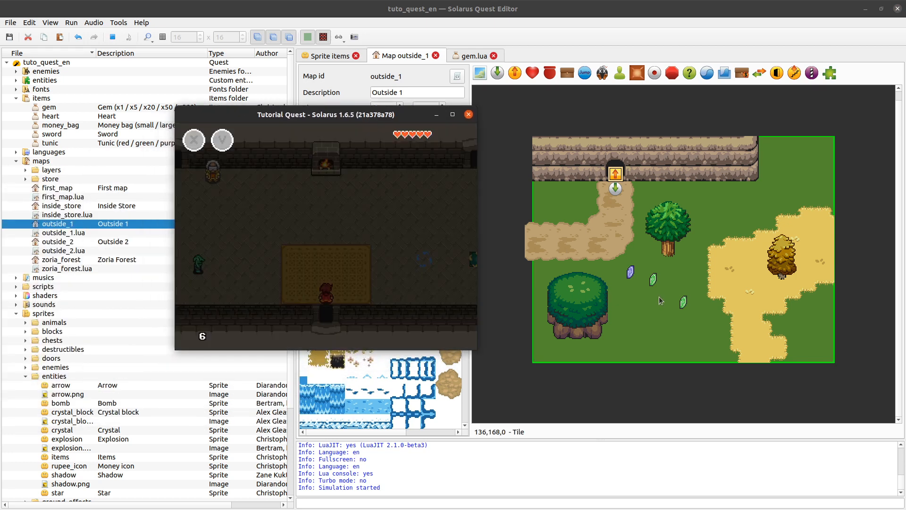
key(Down)
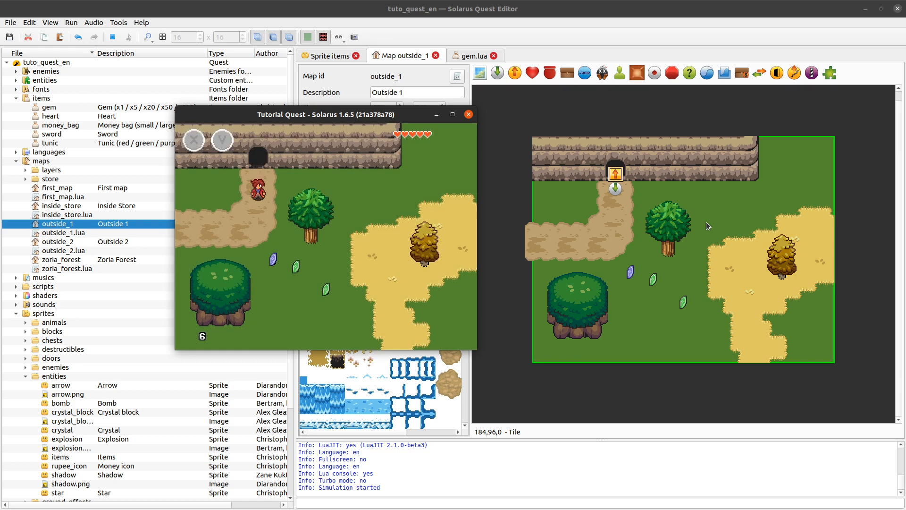
key(Down)
key(Right)
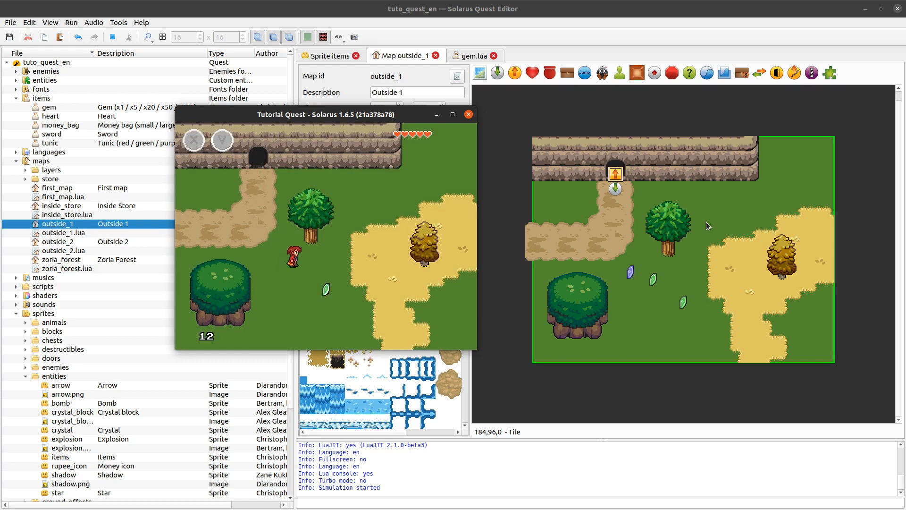
key(Left)
key(Up)
key(Left)
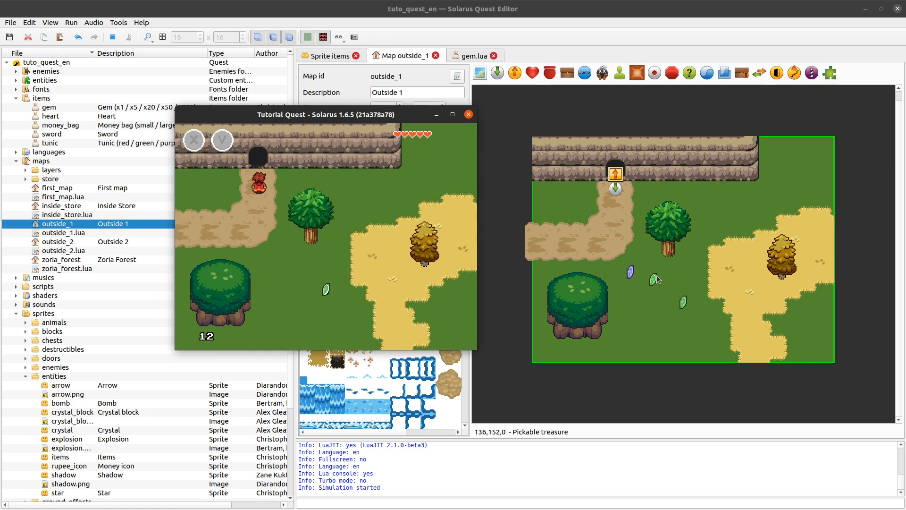
key(Up)
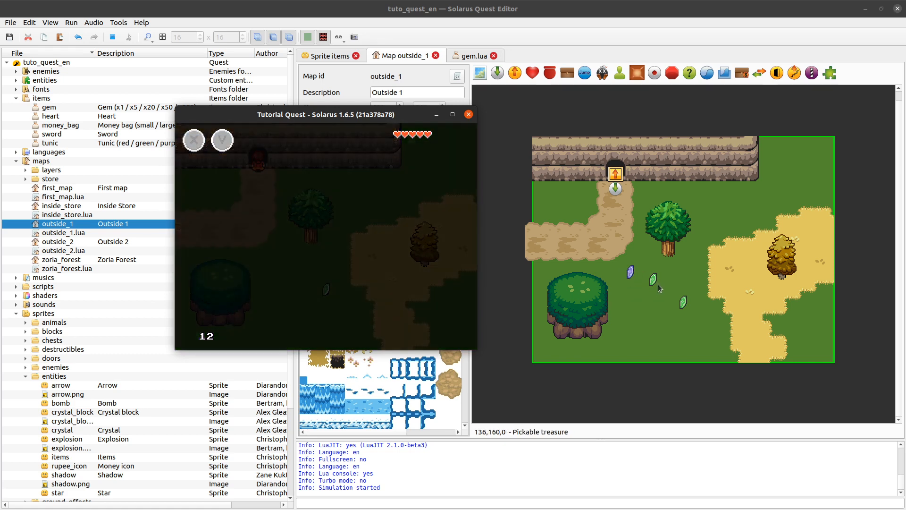
Walk the hero outside to check which gems reappear, collect both green gems and return to the house.
key(Down)
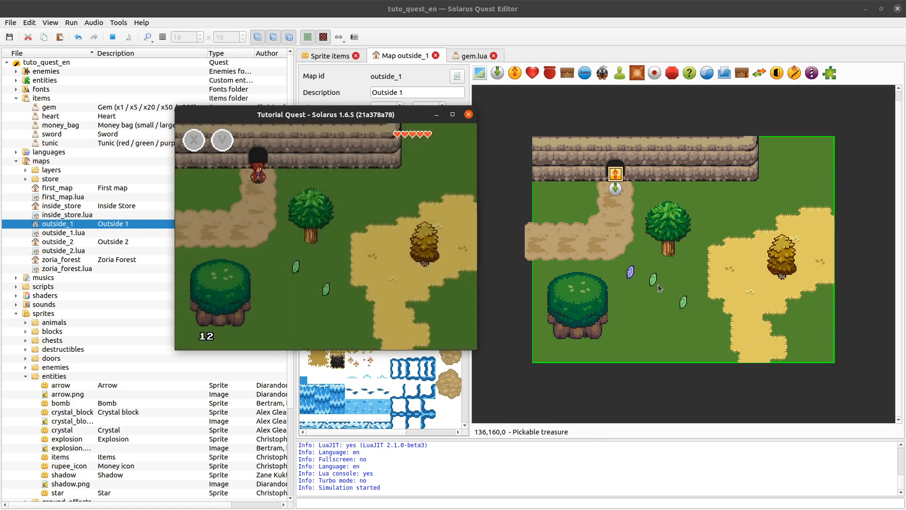
key(Down)
key(Right)
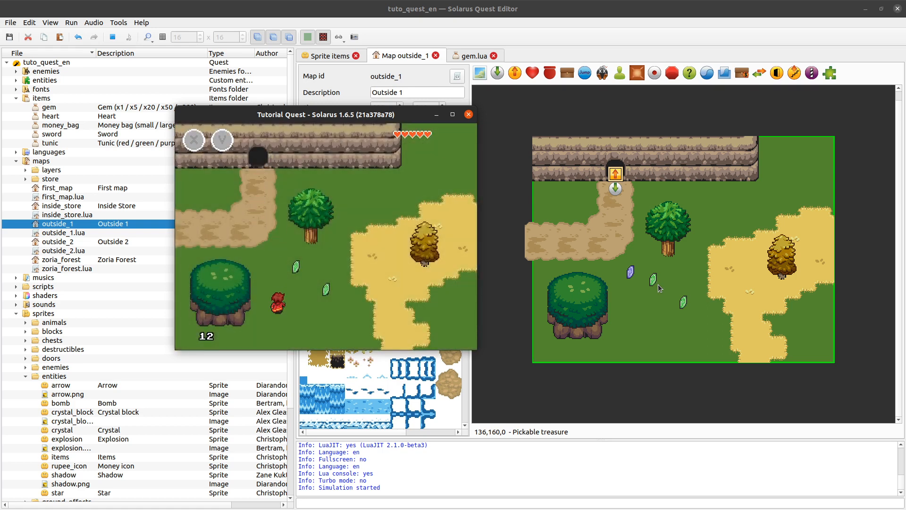
key(Up)
key(Left)
key(Right)
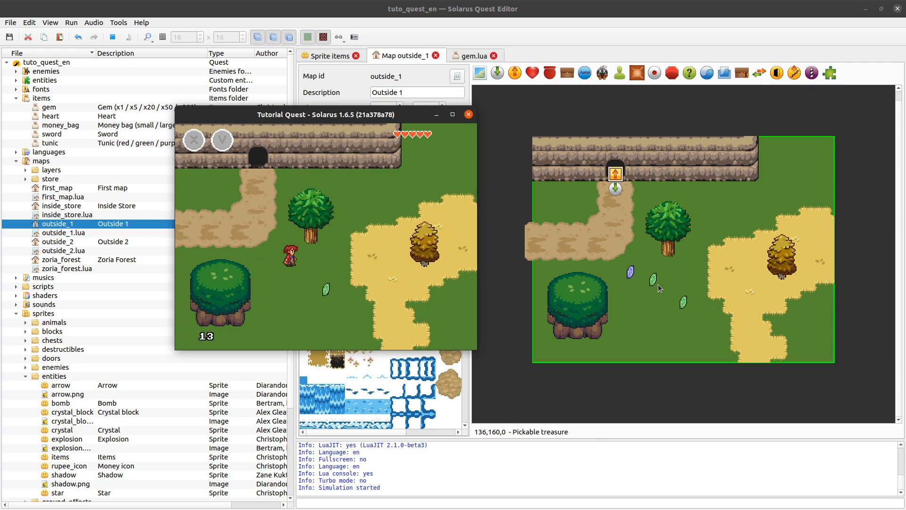
key(Down)
key(Left)
key(Up)
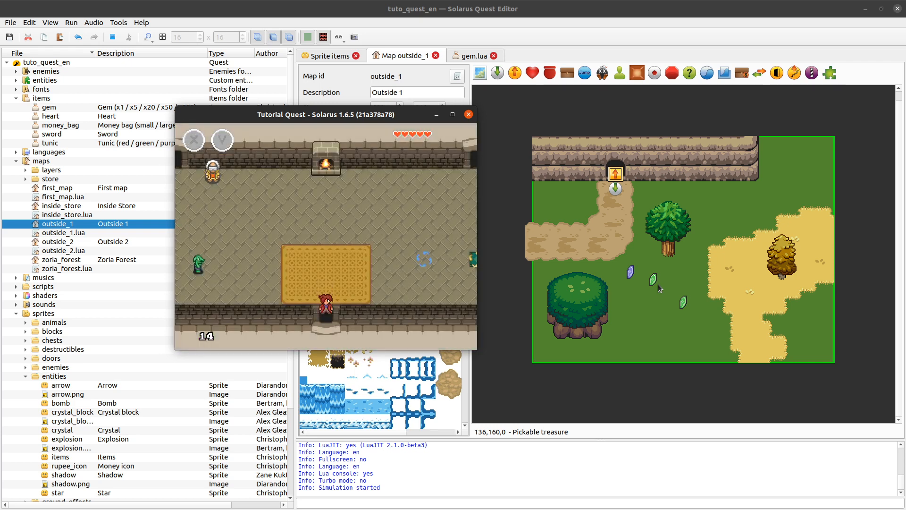
Leave the house once more and collect the two green gems while checking for the purple one.
key(Down)
key(Right)
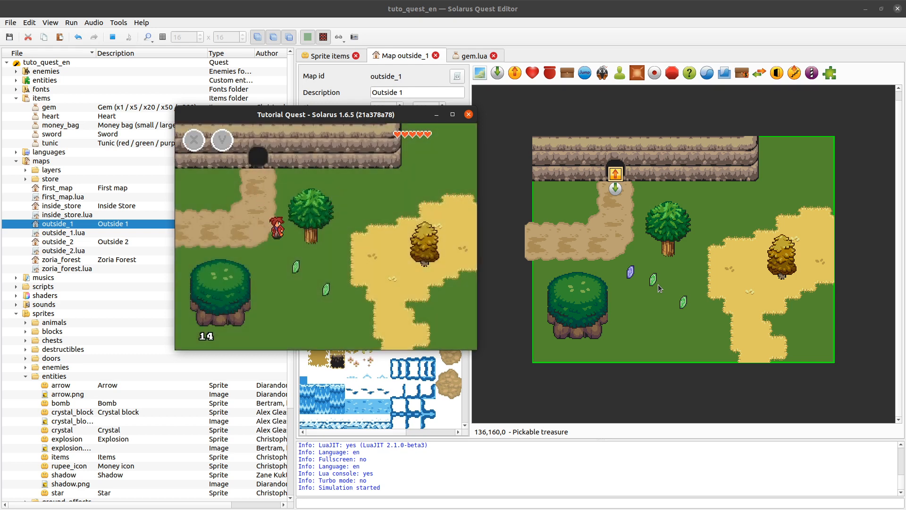
key(Down)
key(Right)
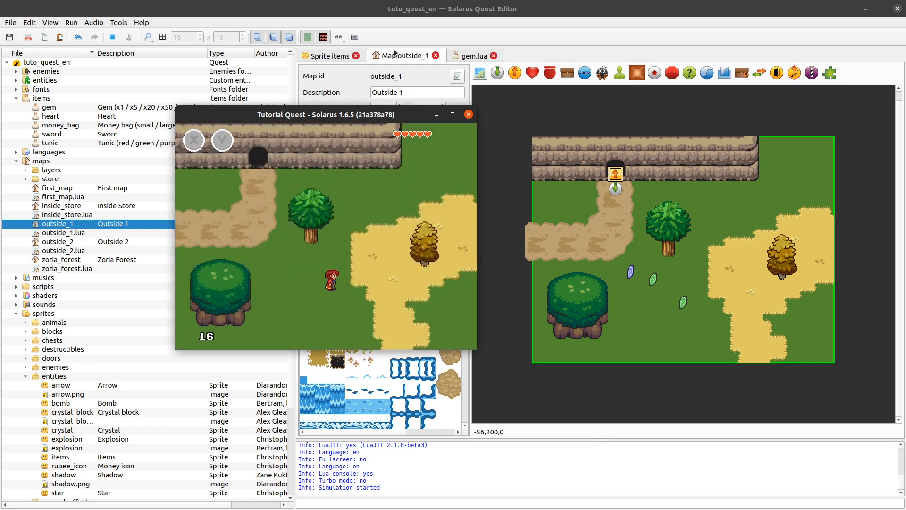
Close the running quest, place a chest below the cliff beside the entrance, and give it the Chest (brown) sprite.
click(468, 114)
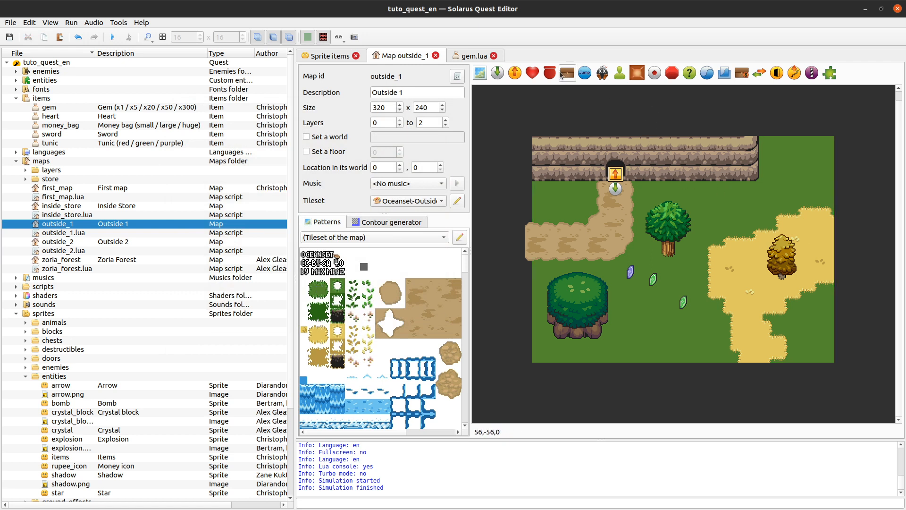
click(570, 74)
click(694, 188)
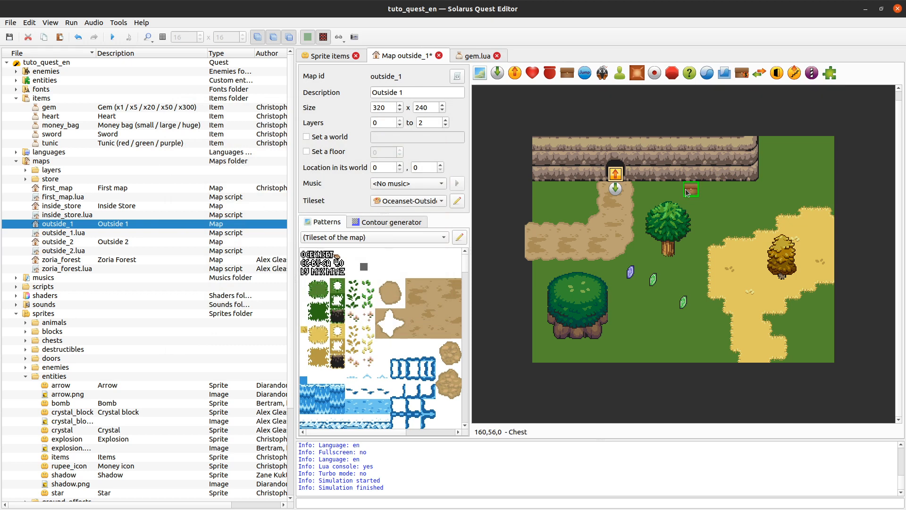
double_click(690, 189)
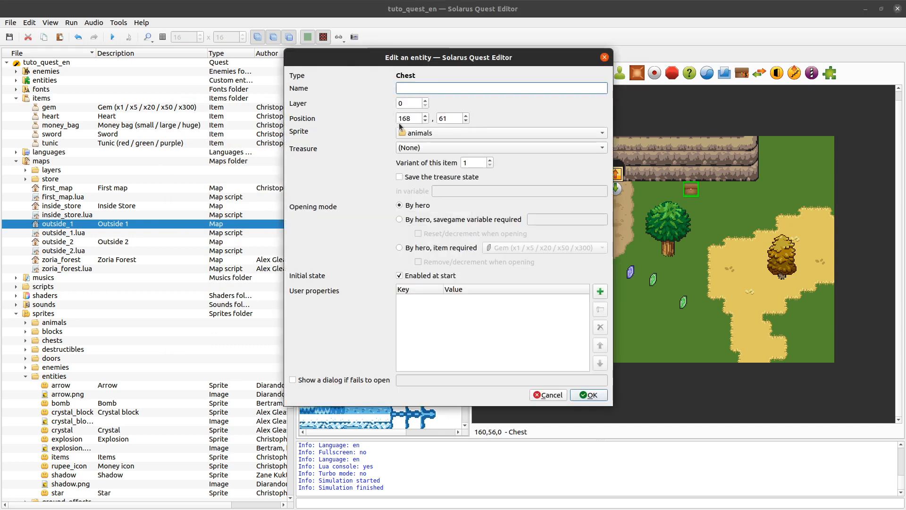
click(419, 133)
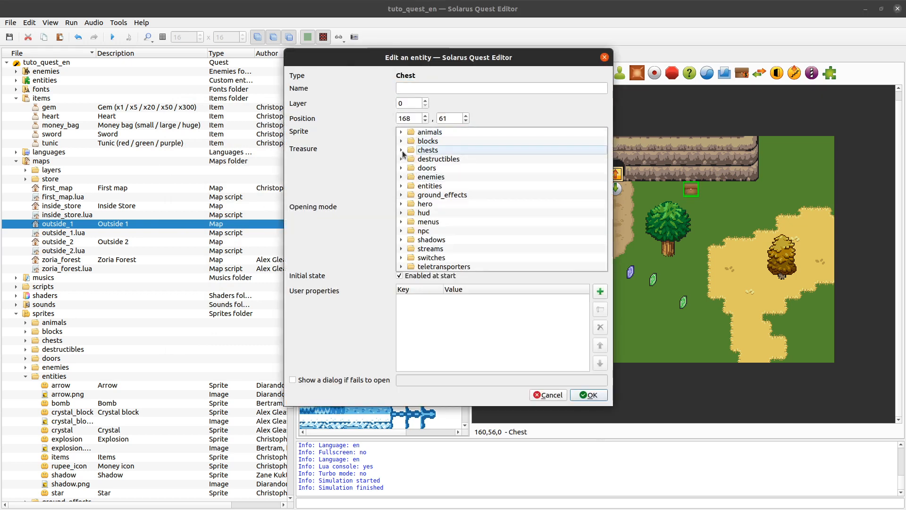
click(425, 150)
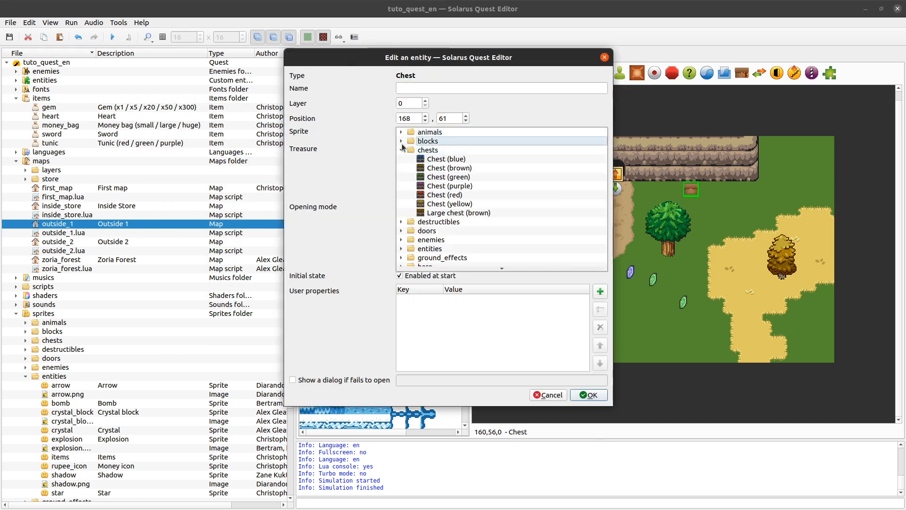
click(460, 168)
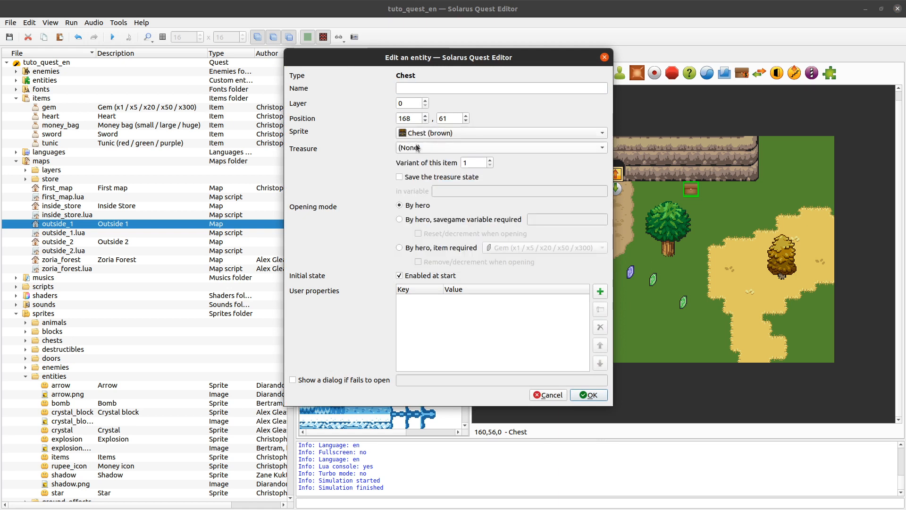
Set the chest's treasure to Sword and save its treasure state in the variable outside_1_sword_chest.
click(413, 147)
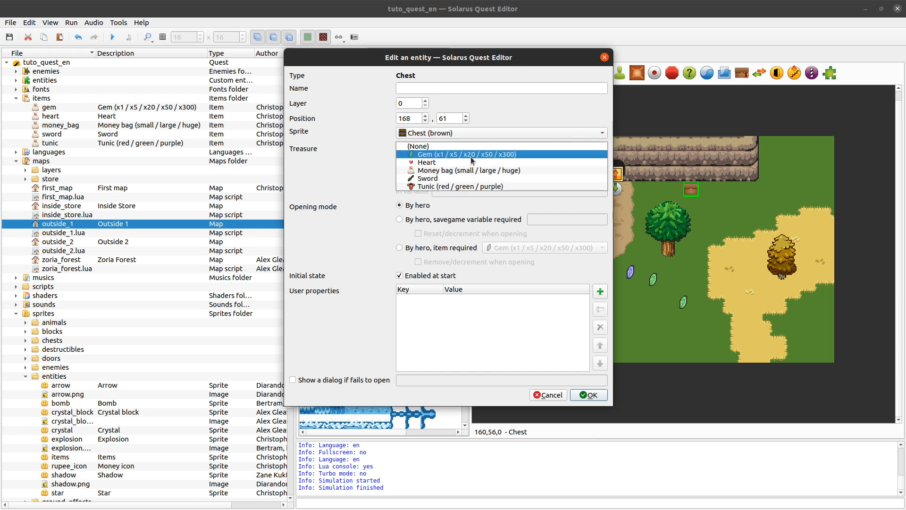
click(451, 179)
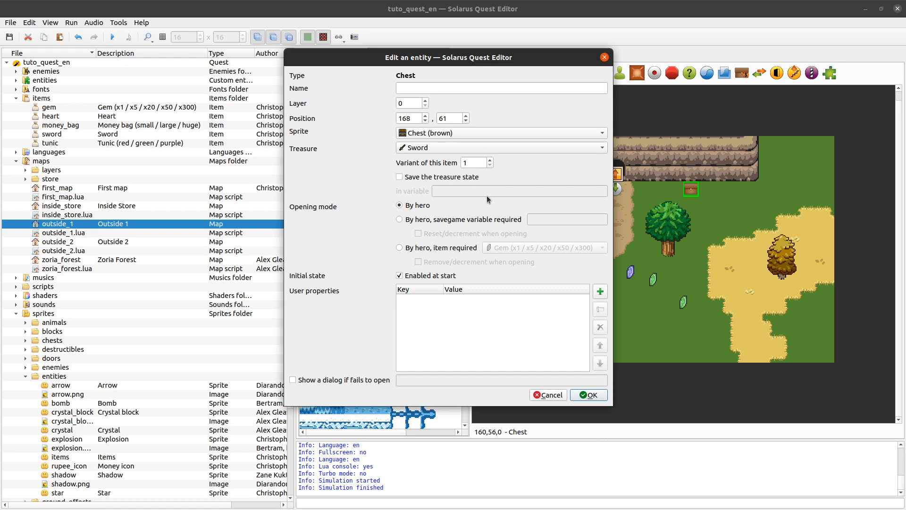
click(457, 178)
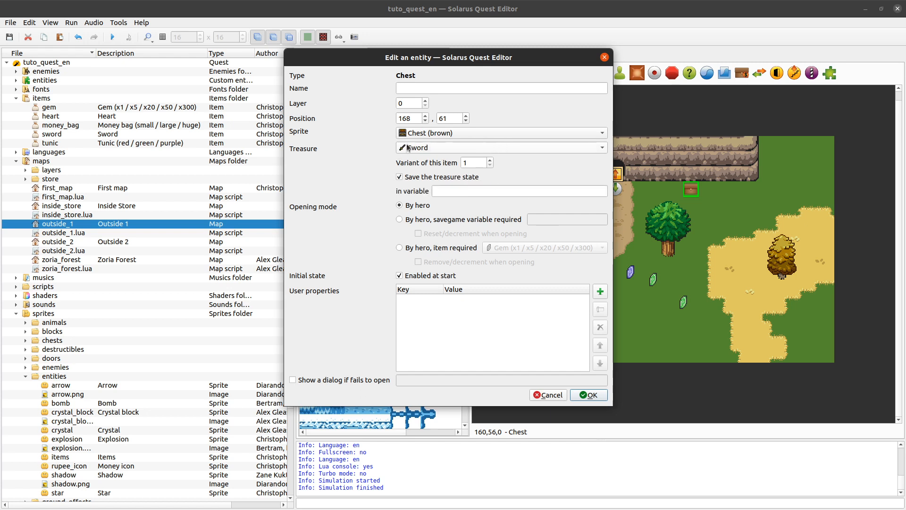
click(491, 189)
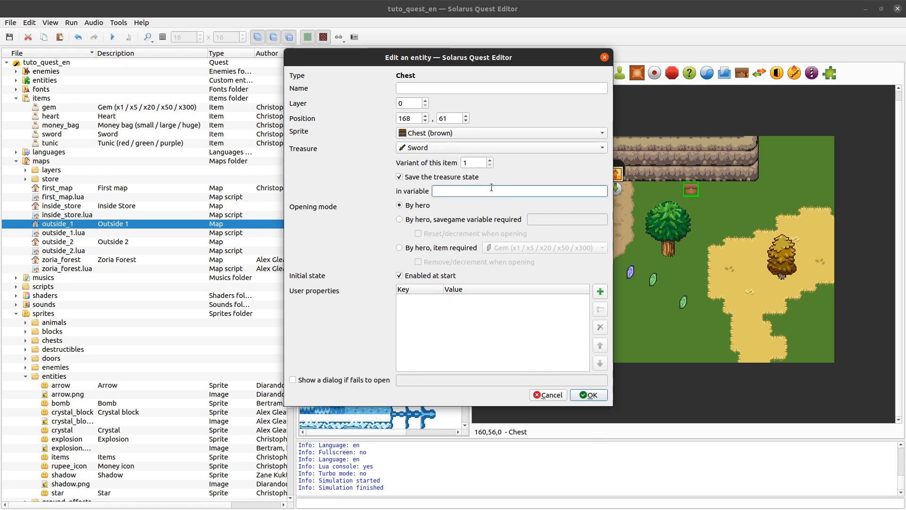
text(outside_1_sword)
key(BackSpace)
text(rd_chest)
click(589, 395)
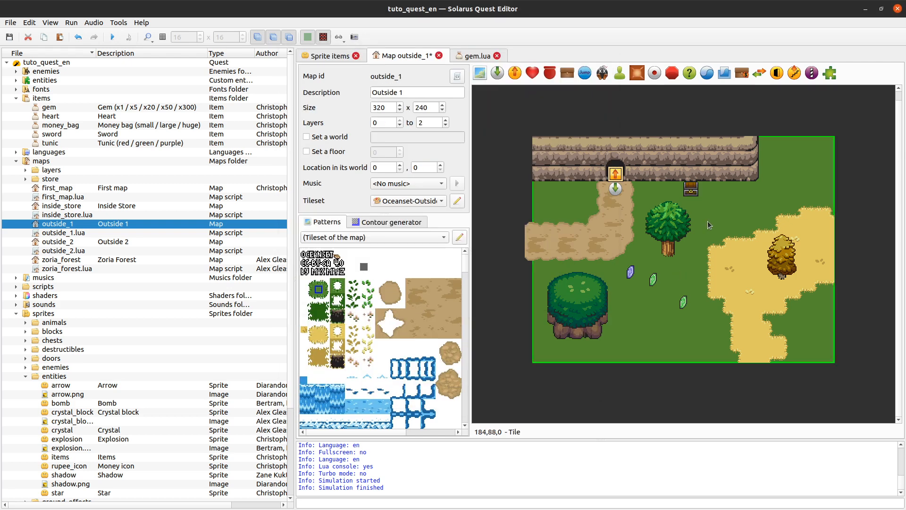
Save the map, run the quest, and walk the hero to the chest to open it from below.
click(114, 40)
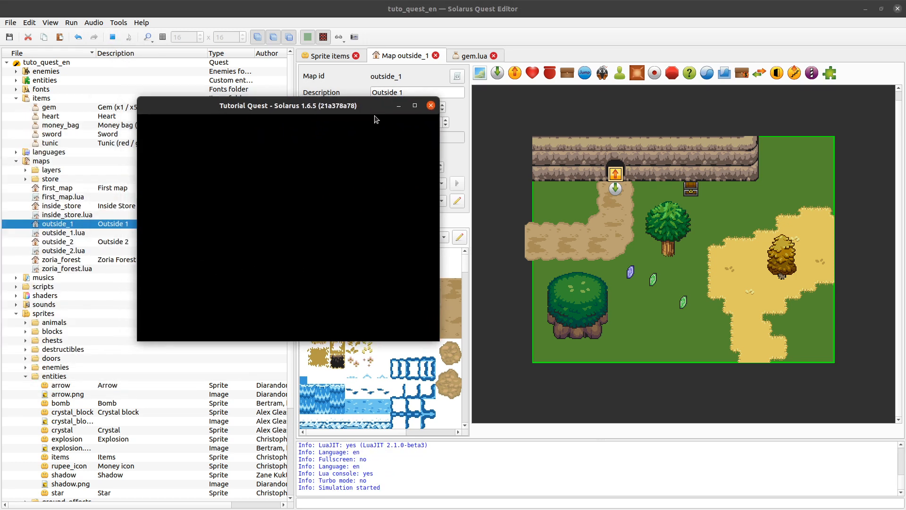
key(Down)
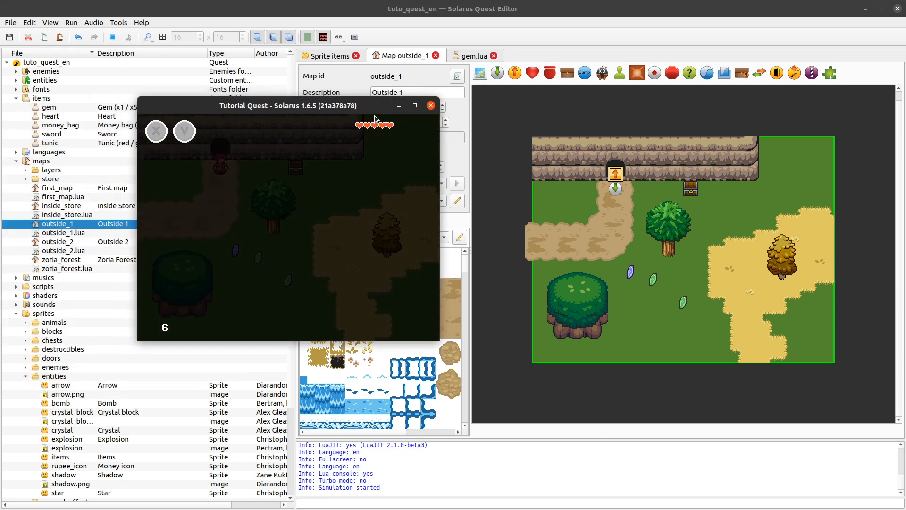
key(Right)
key(Down)
key(Up)
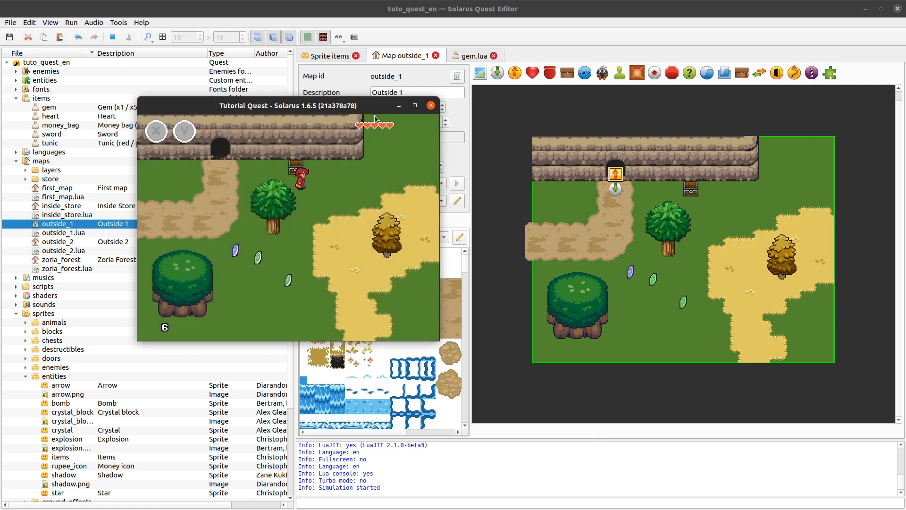
key(Left)
key(Down)
key(Right)
key(Up)
key(space)
Walk the hero away from the chest and around the trees while trying out the sword.
key(Right)
key(Down)
key(Left)
key(c)
key(Down)
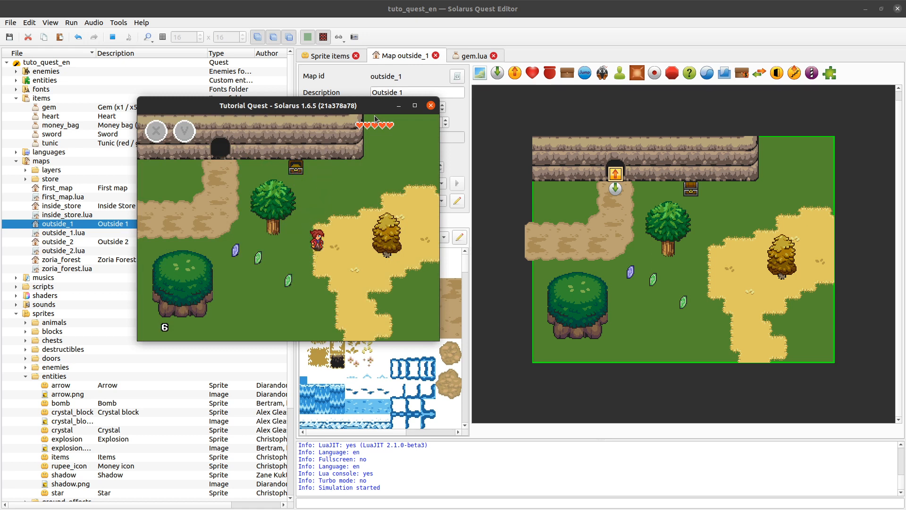
key(Right)
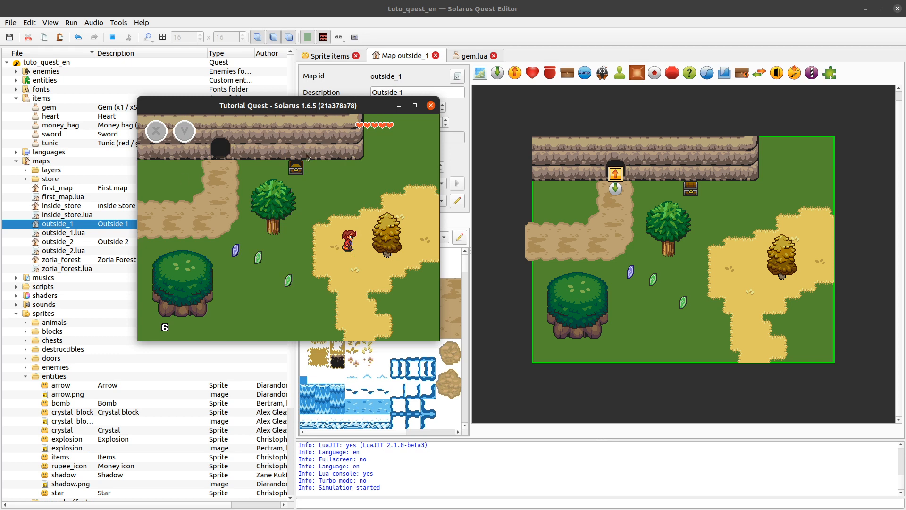
key(Up)
key(Left)
right_click(338, 4)
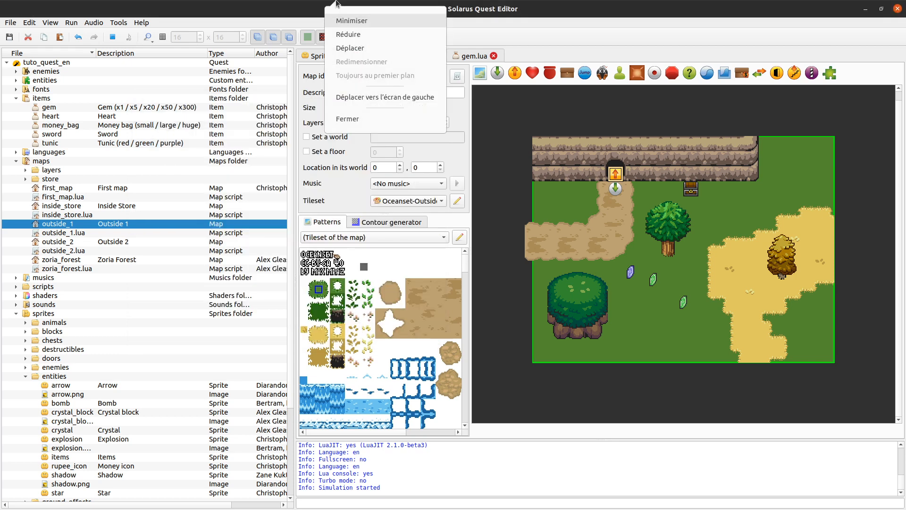
key(Escape)
key(alt+Tab)
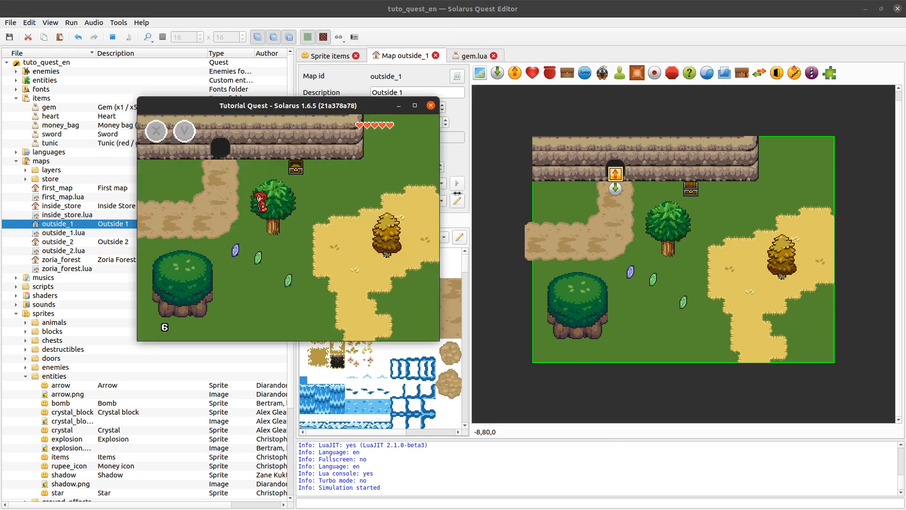
Enter and leave the house with the hero, check the chest's saved state outside, and close the running quest.
key(Left)
key(Up)
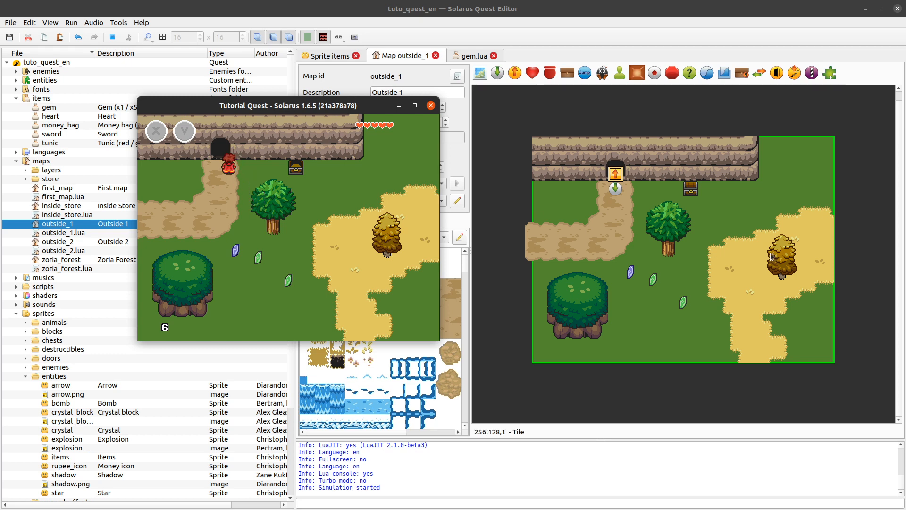
key(Down)
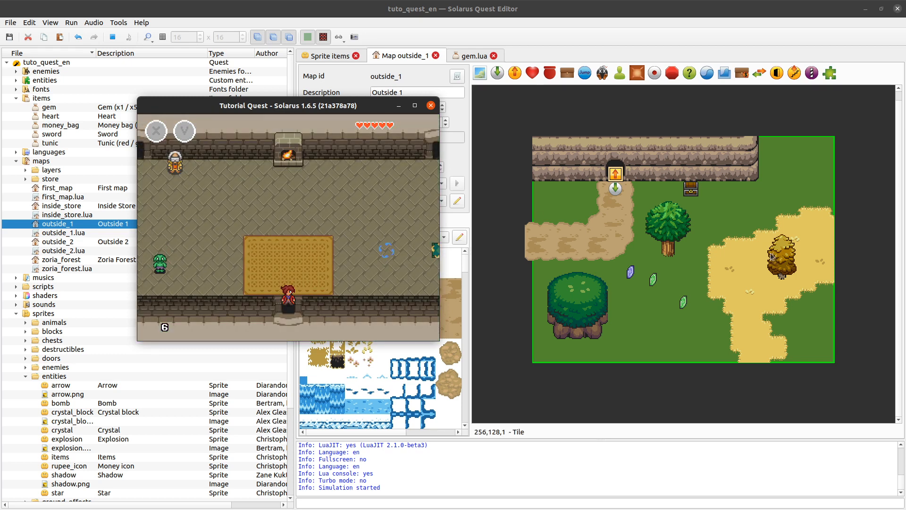
key(Right)
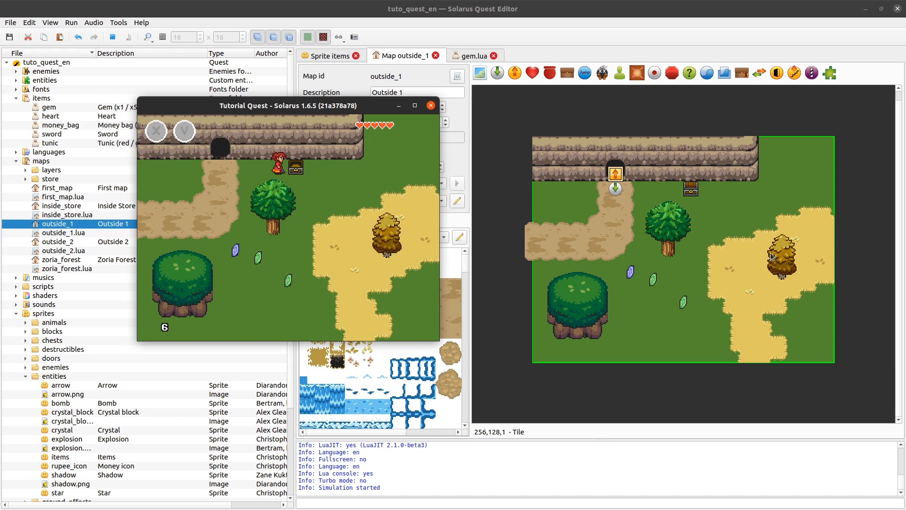
click(430, 106)
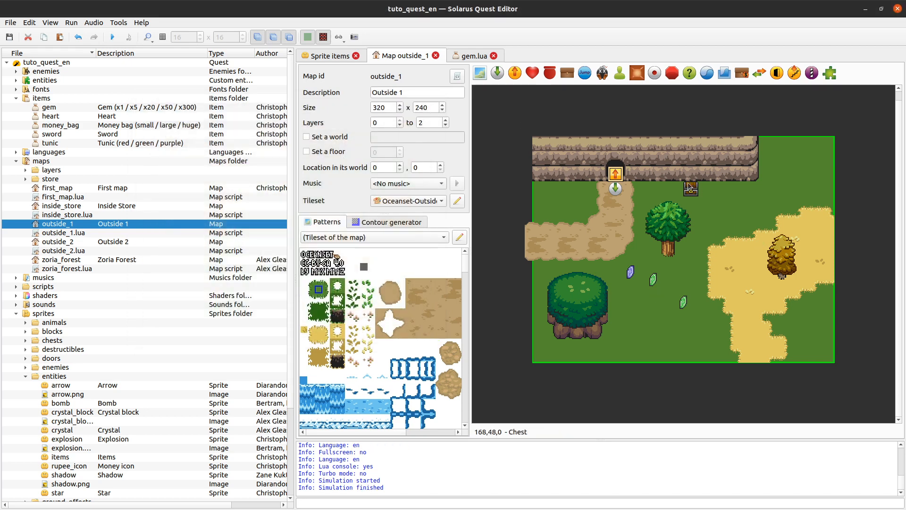
Change the layer of the green treetop tile on the outside_1 map, and save the map.
right_click(666, 229)
click(704, 366)
key(ctrl+s)
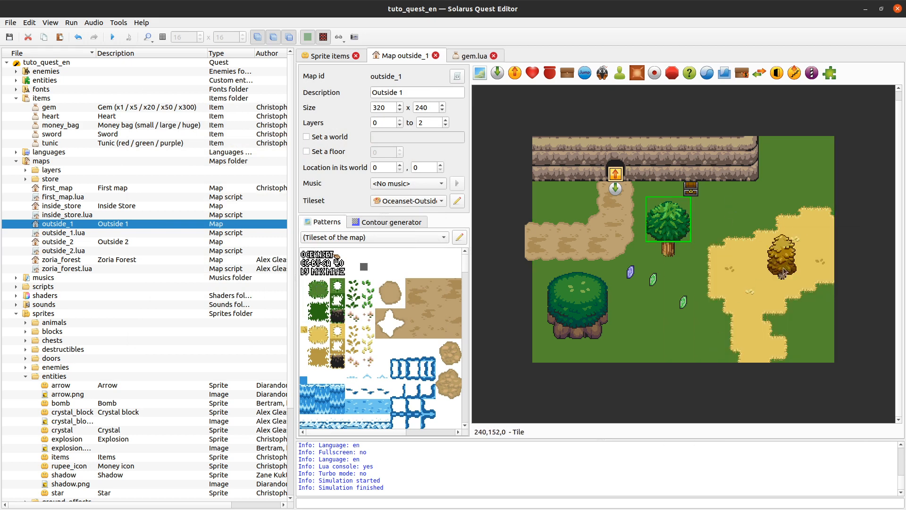
click(852, 251)
Open the sword item's script and examine the line that sets the savegame variable possession_sword.
double_click(54, 135)
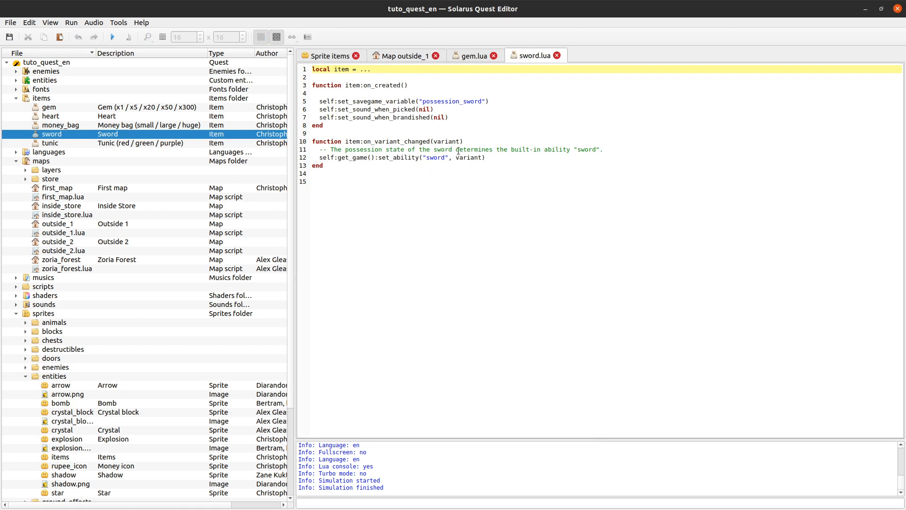
click(456, 101)
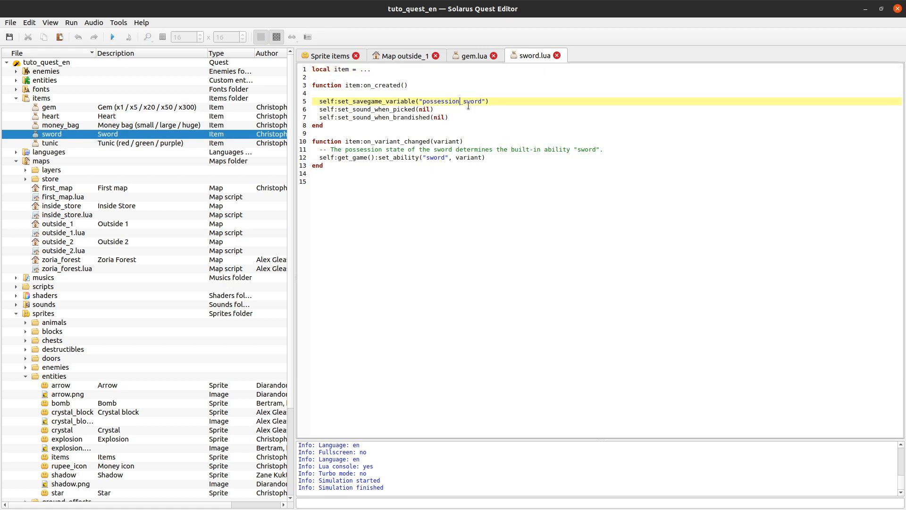
click(458, 95)
triple_click(462, 101)
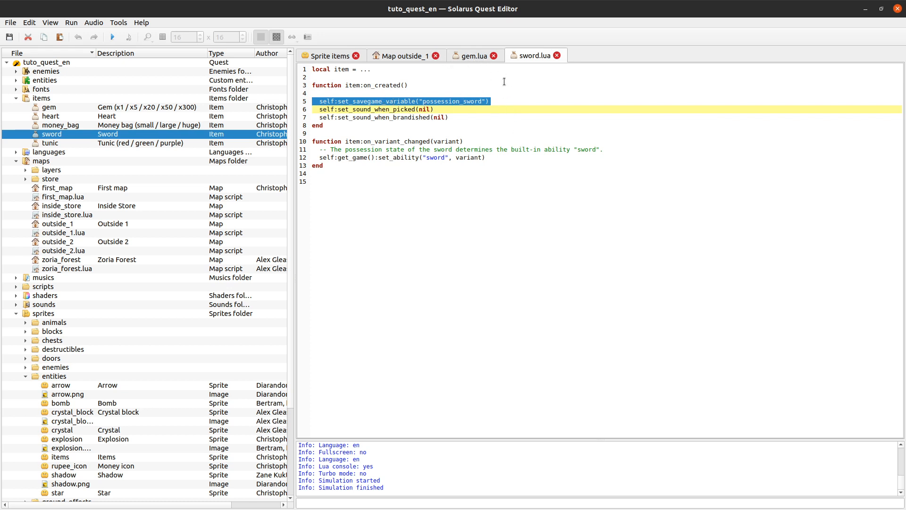
click(501, 100)
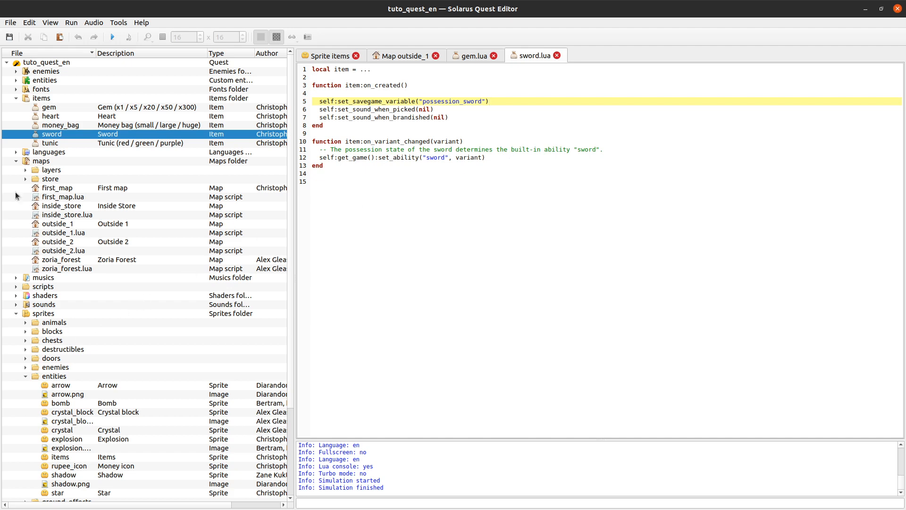
scroll(35, 123, down, 4)
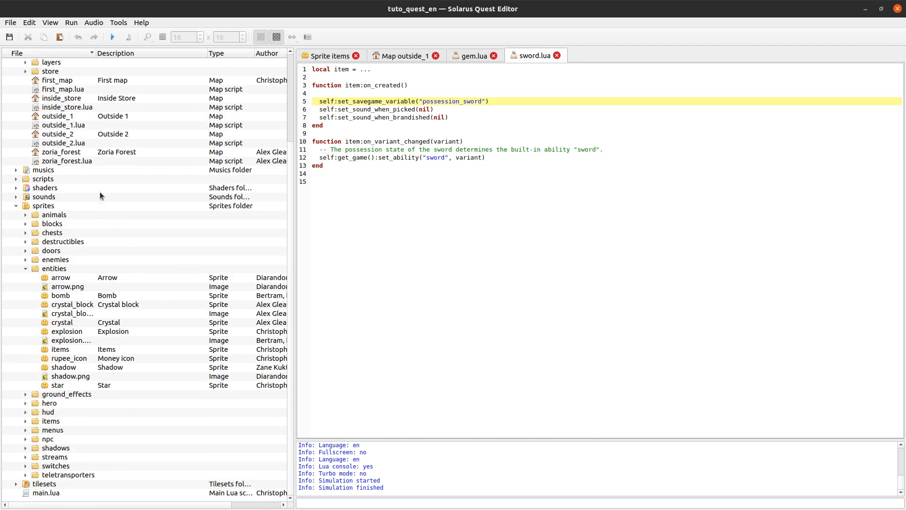
scroll(262, 109, up, 4)
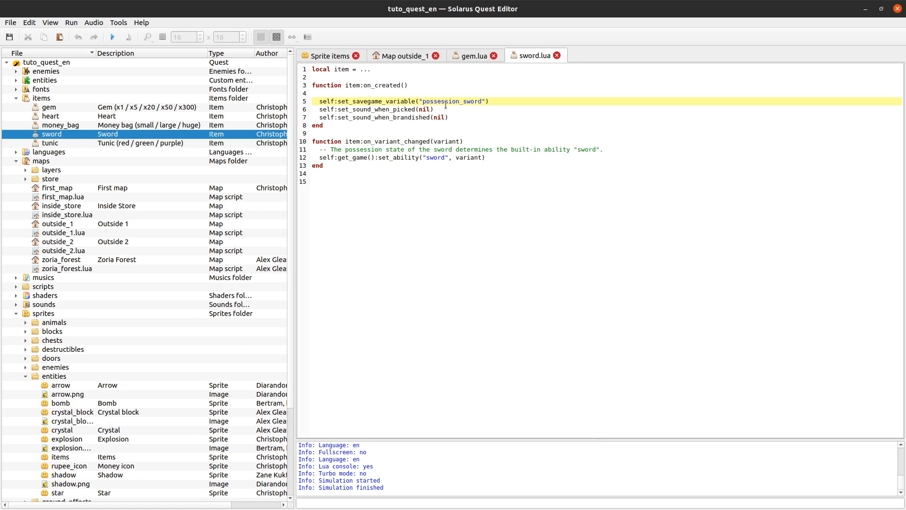
Examine the rest of the sword script and how its set_savegame_variable call makes possession of the item saved.
double_click(446, 103)
click(531, 95)
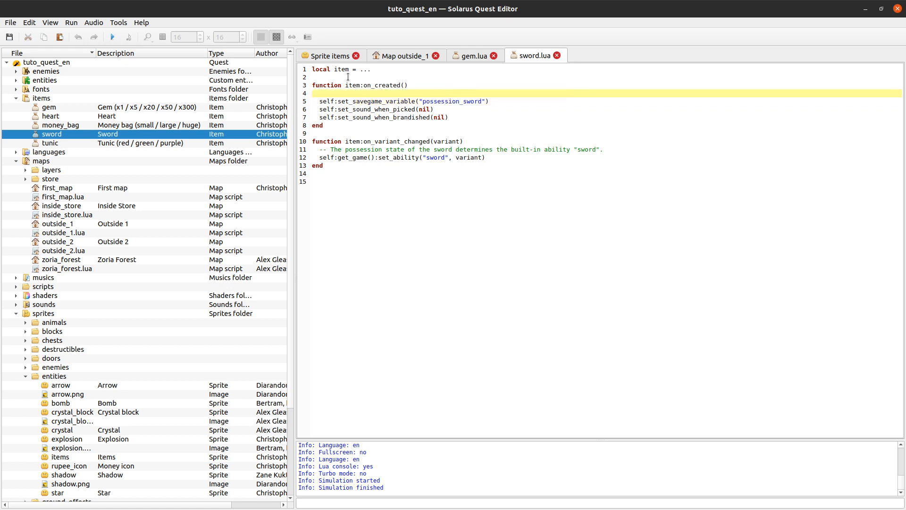
drag(345, 78, 395, 208)
click(395, 208)
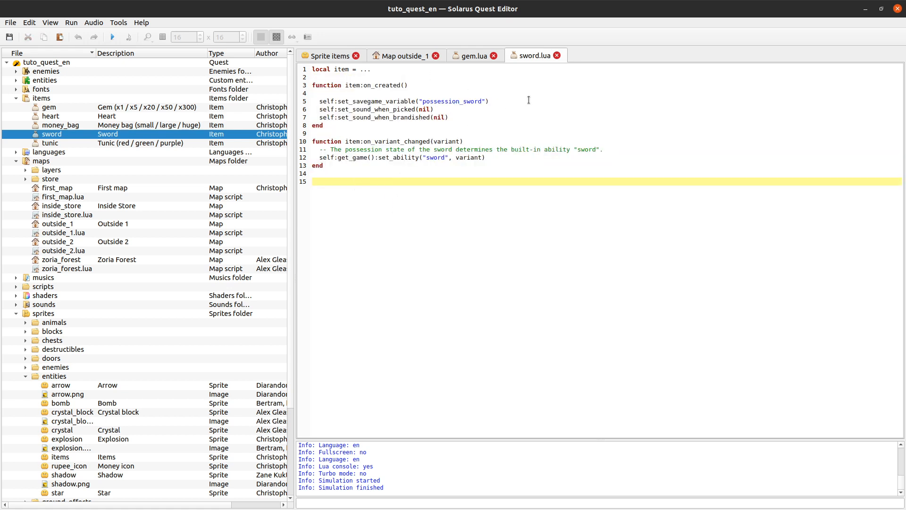
drag(529, 100, 290, 102)
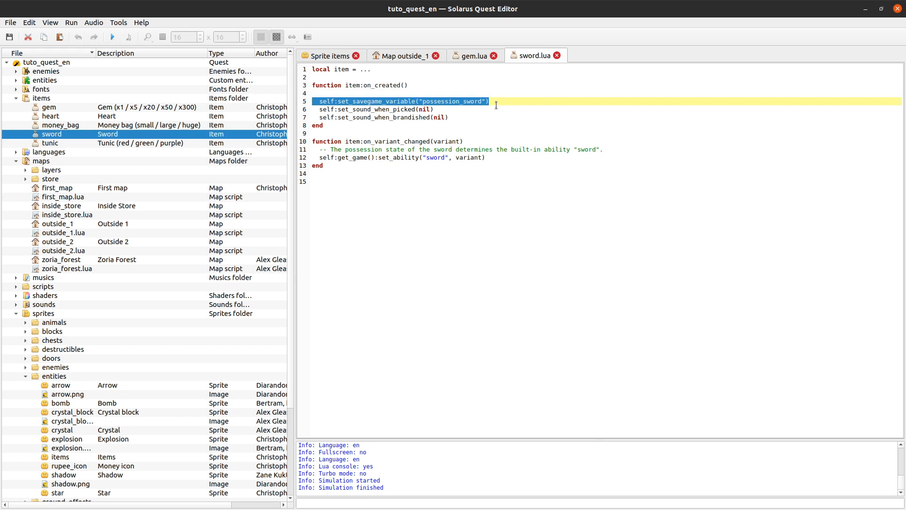
click(511, 102)
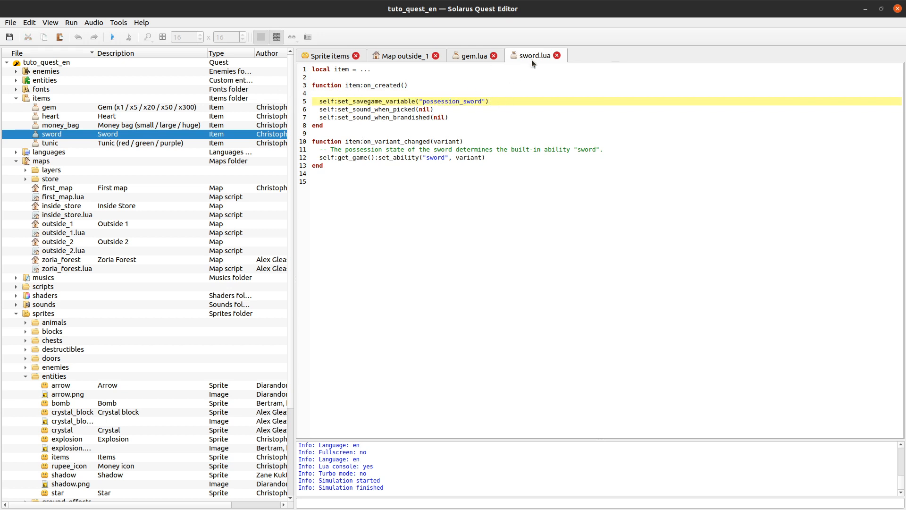
drag(490, 101, 289, 103)
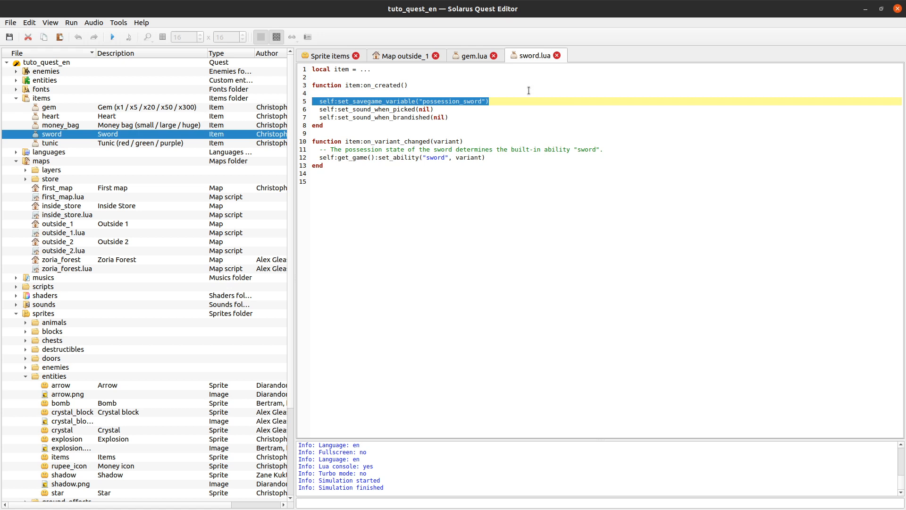
triple_click(468, 102)
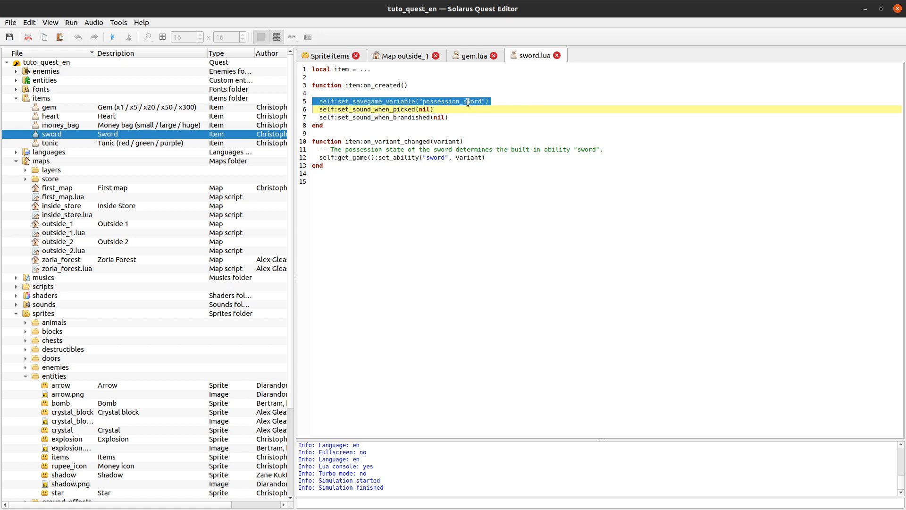
Highlight the set_savegame_variable("possession_sword") line in the sword script for examination.
click(559, 101)
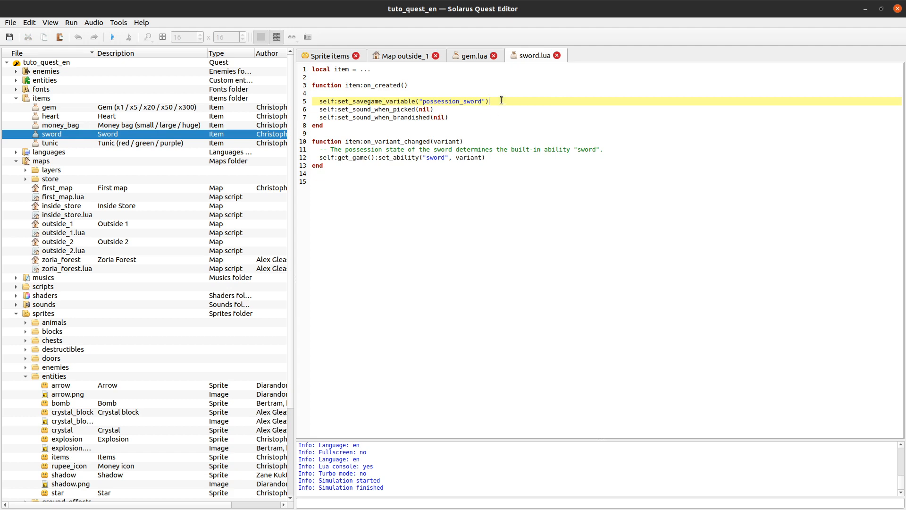
drag(501, 100, 250, 99)
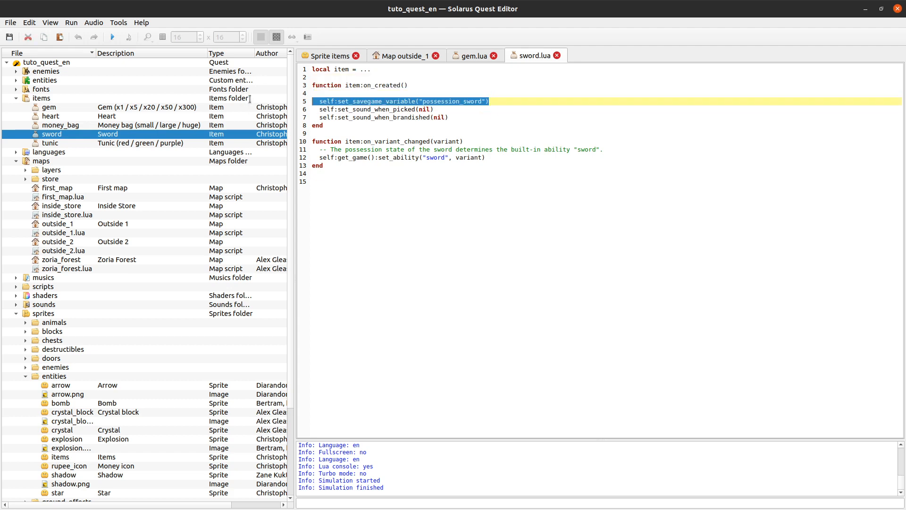
click(498, 105)
drag(525, 101, 250, 100)
Compare the sword chest on the outside_1 map with the savegame variable line in the sword script.
click(331, 57)
click(390, 56)
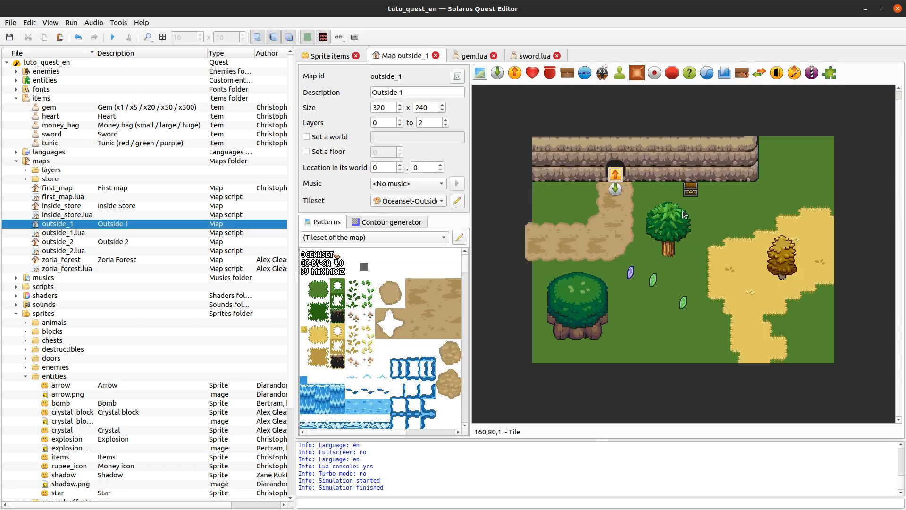
click(694, 191)
click(605, 101)
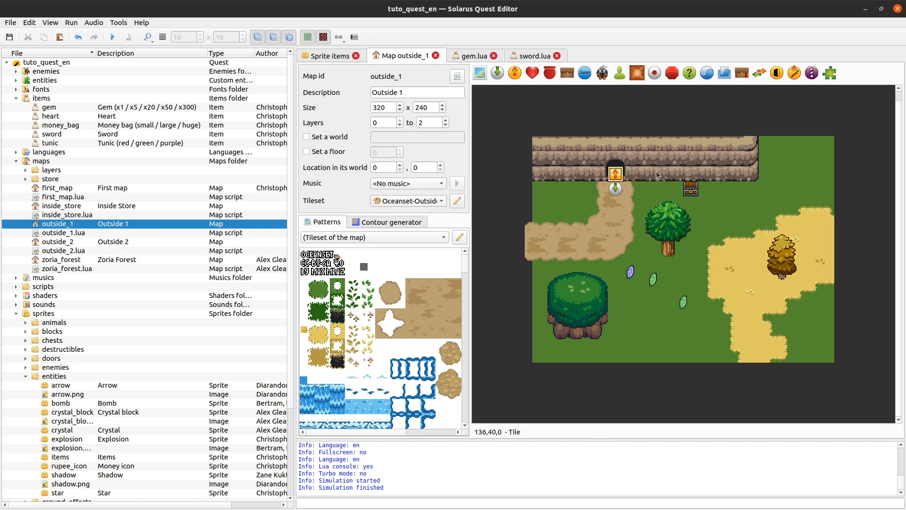
click(535, 55)
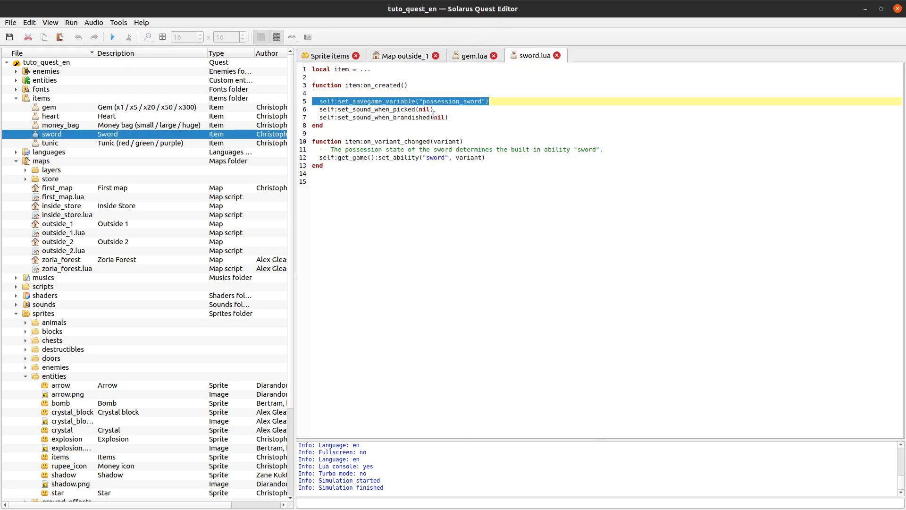
click(496, 101)
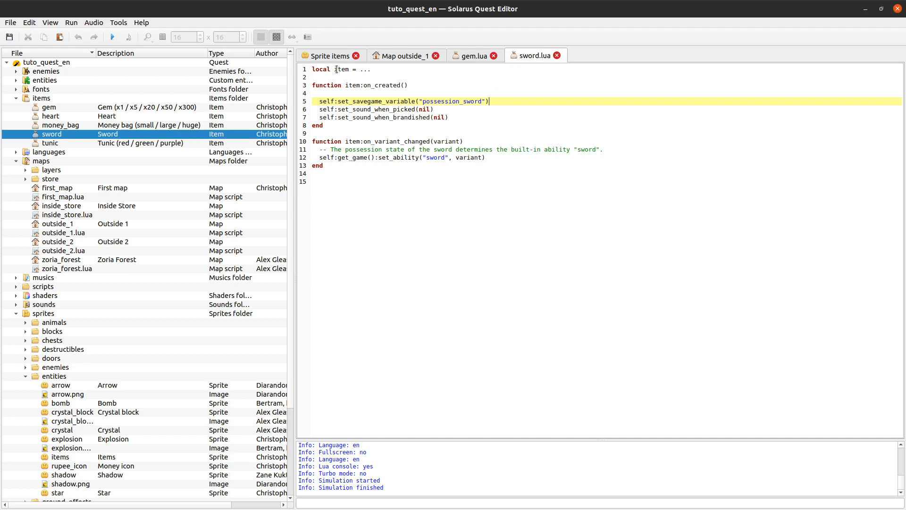
click(405, 57)
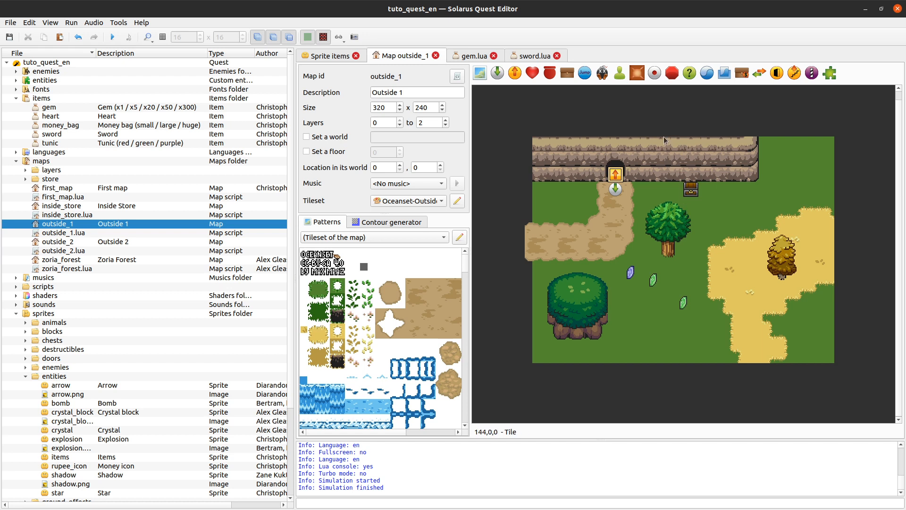
drag(718, 147, 719, 101)
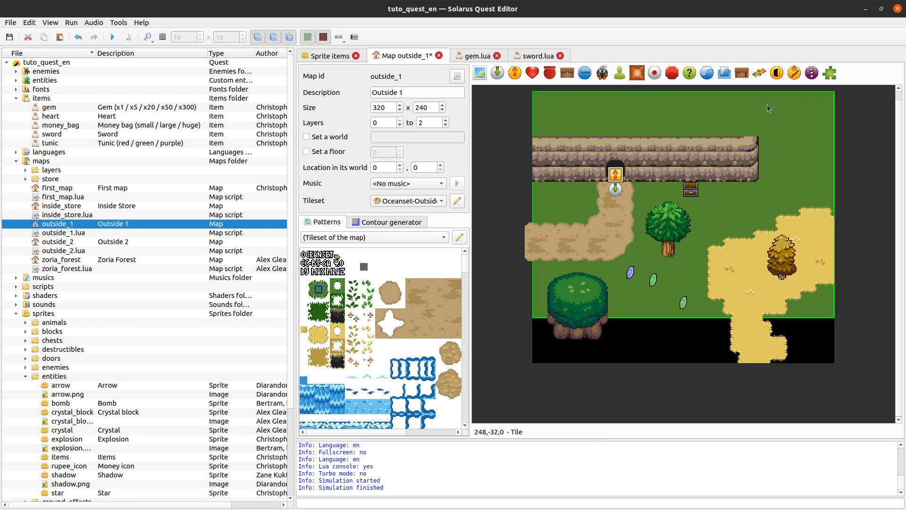
key(ctrl+z)
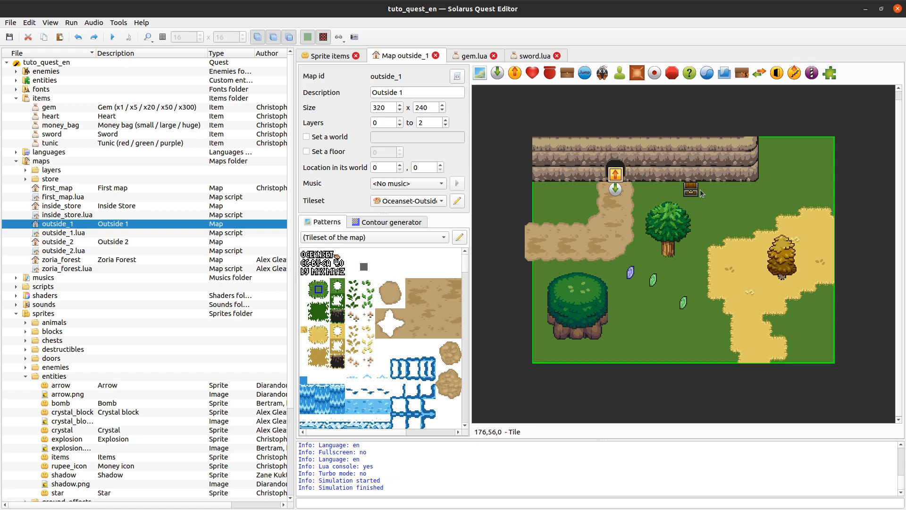
Run the quest, leave the house with the hero, and open the sword chest outside.
click(112, 37)
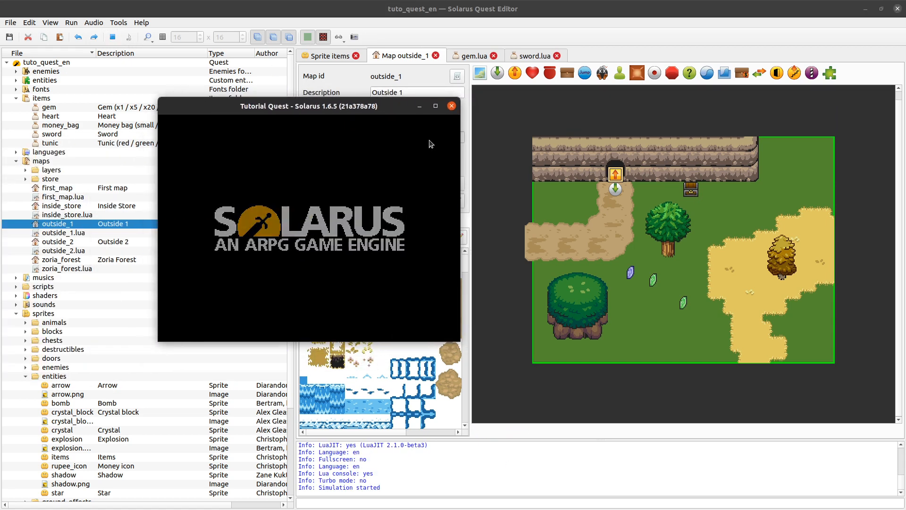
key(Down)
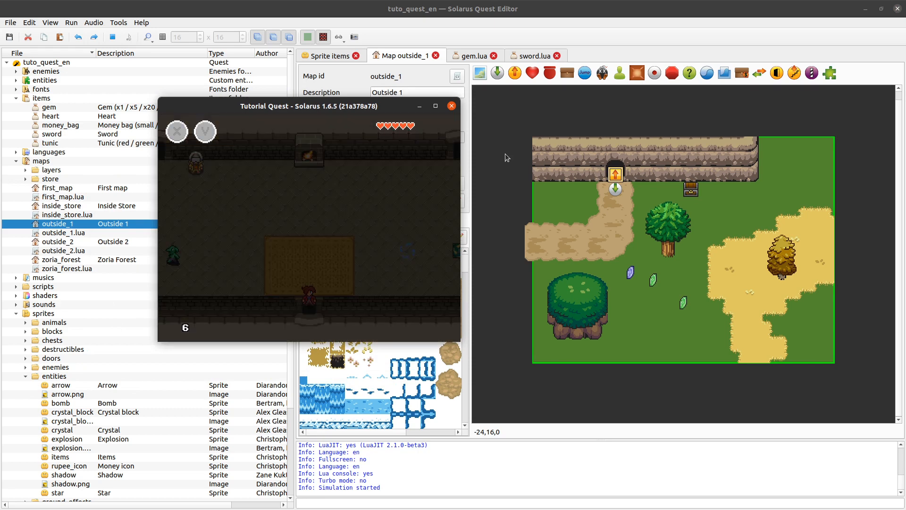
key(Right)
key(Down)
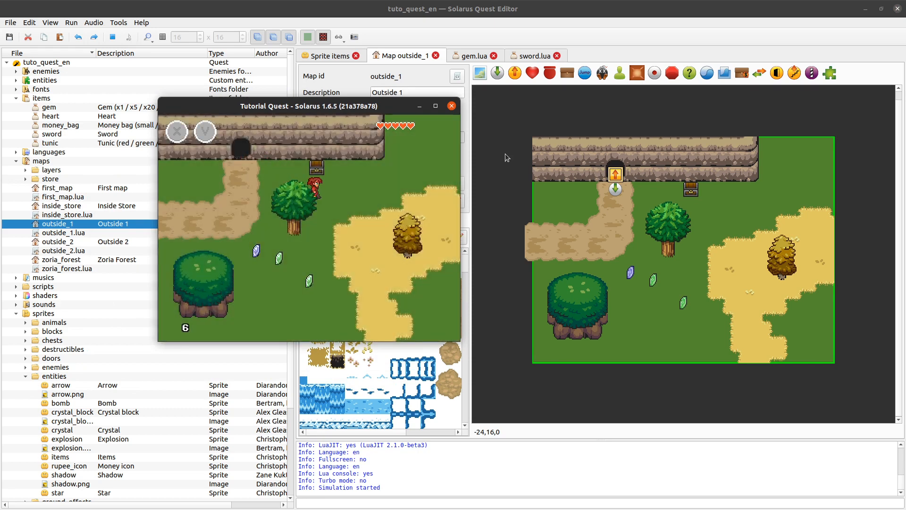
key(Up)
key(space)
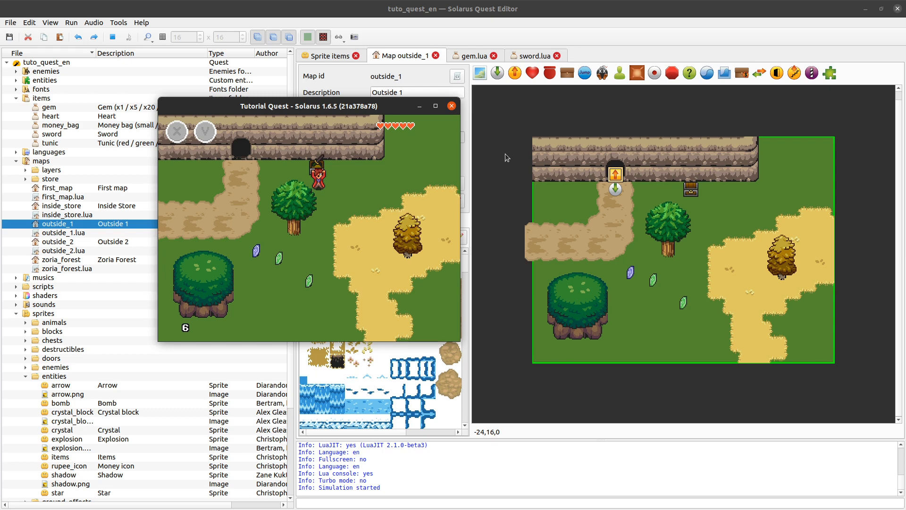
Walk the hero around the area near the opened chest, and close the running quest.
key(Left)
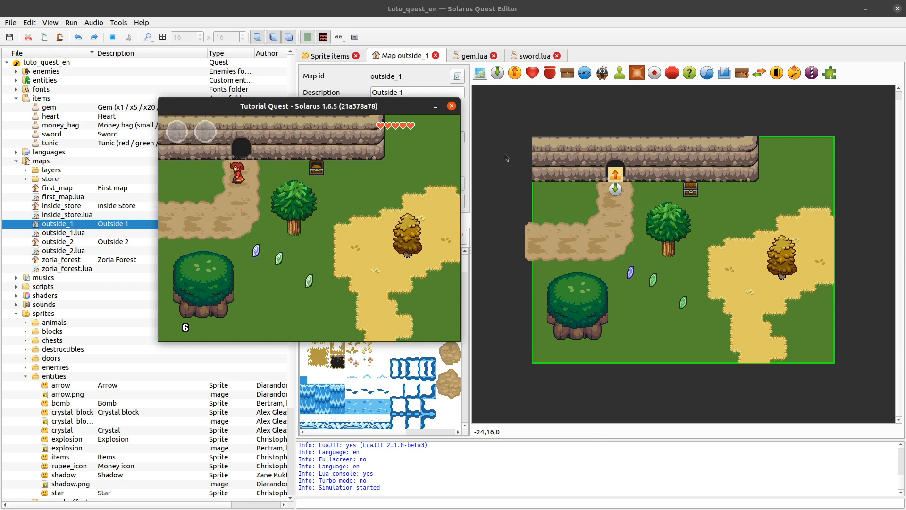
key(Down)
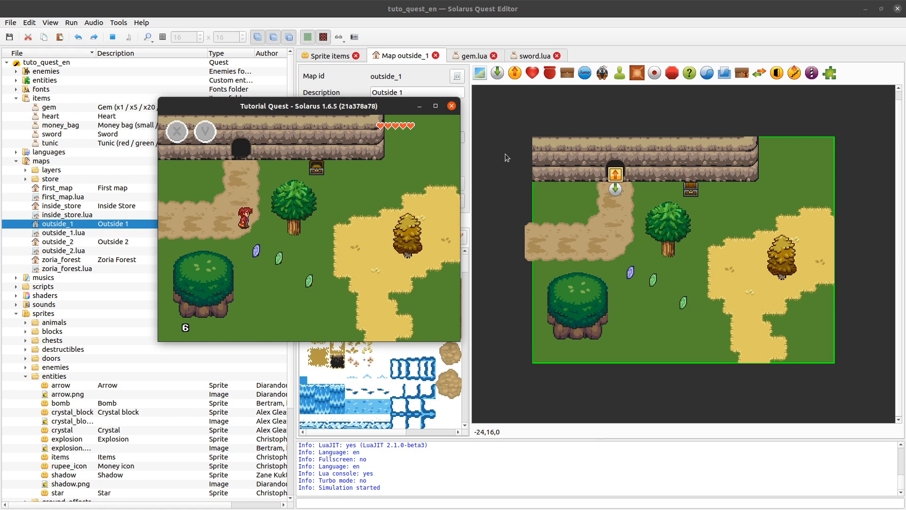
key(Up)
key(Left)
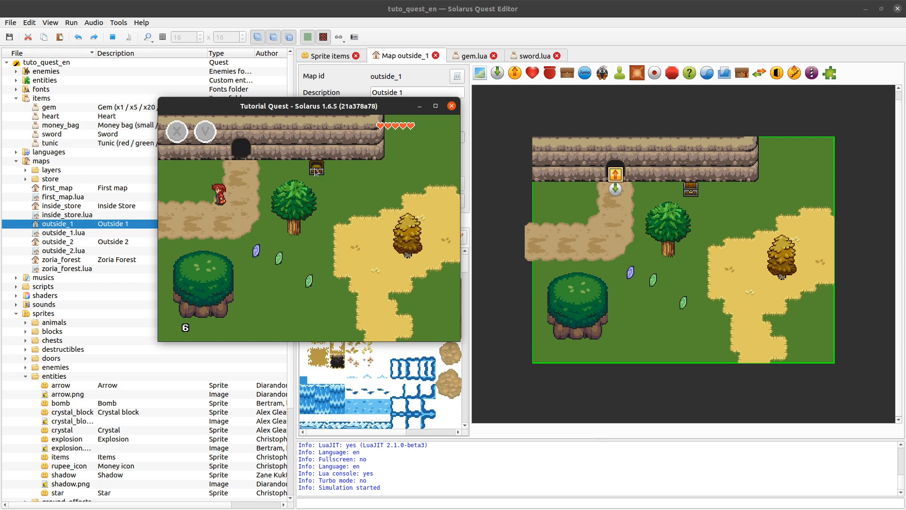
key(Up)
key(Right)
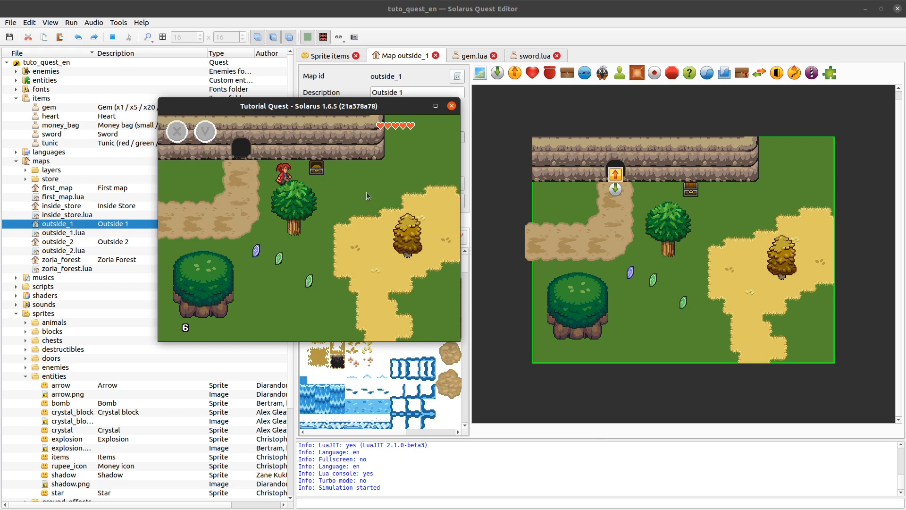
key(Right)
key(Up)
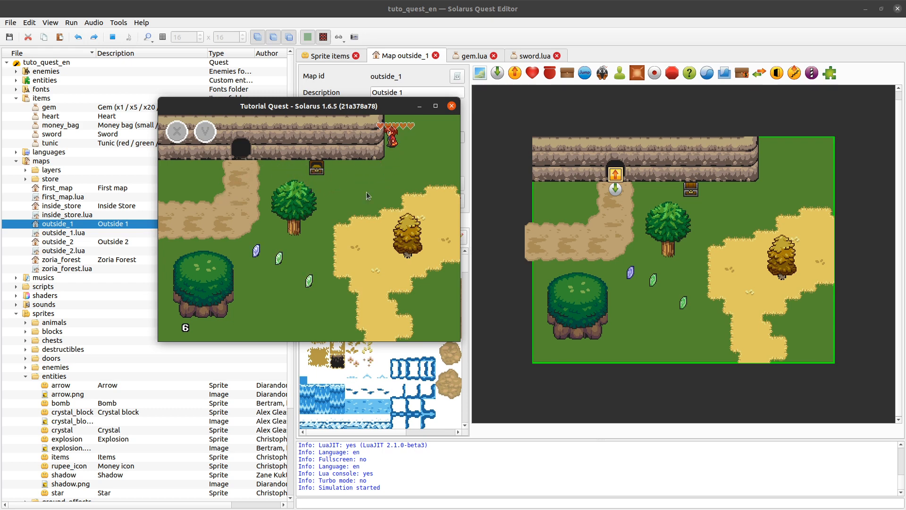
key(Down)
key(Left)
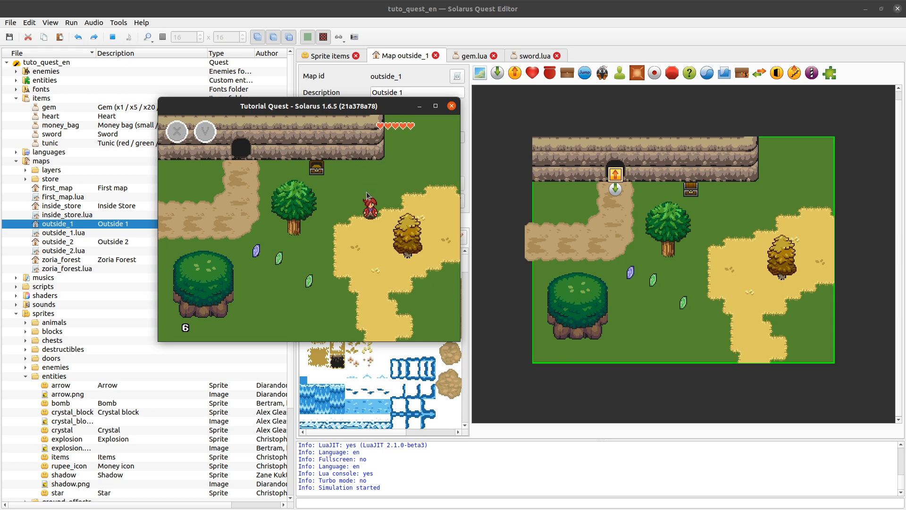
key(Up)
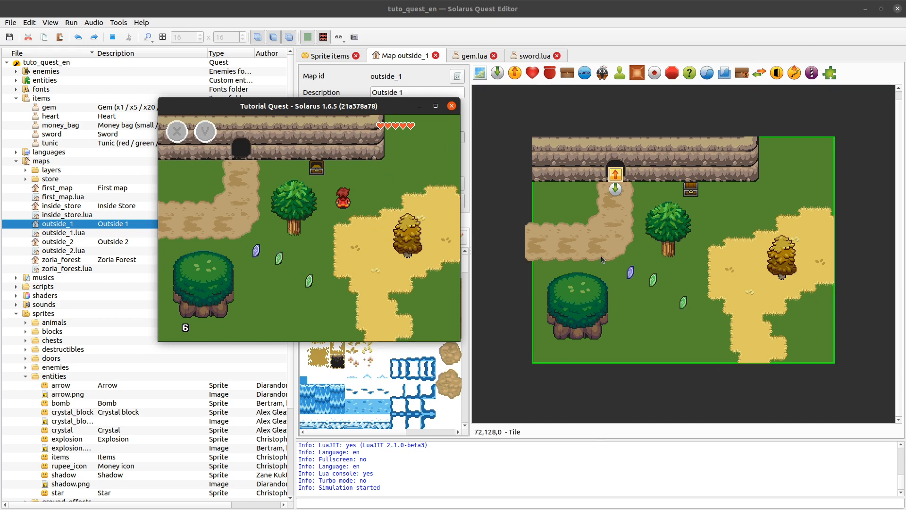
mouse_move(371, 106)
mouse_down()
mouse_move(386, 99)
mouse_move(375, 96)
mouse_up()
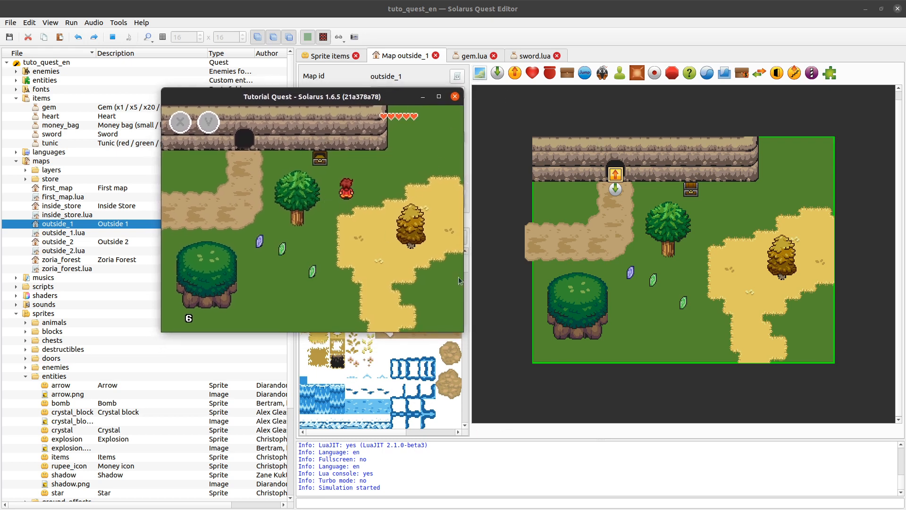
click(455, 97)
Review the sword script again, and select the blue gem pickable on the outside_1 map.
click(527, 59)
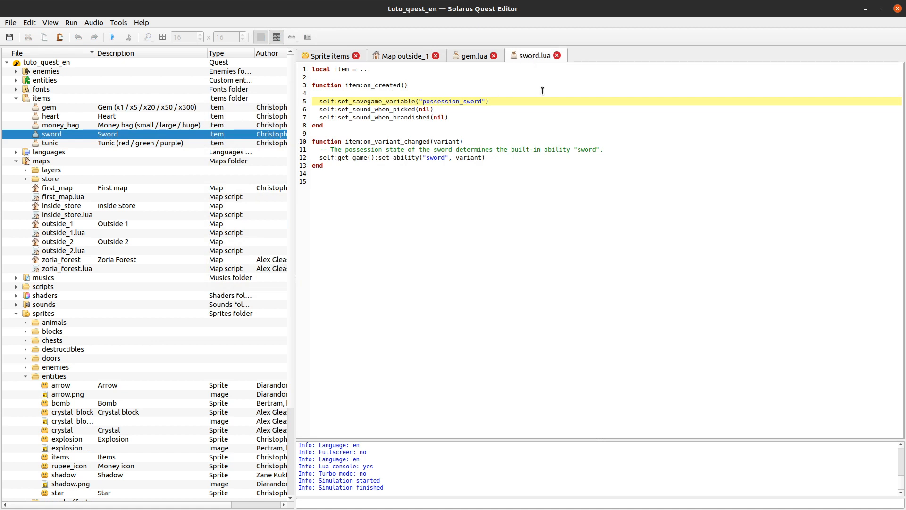
click(408, 57)
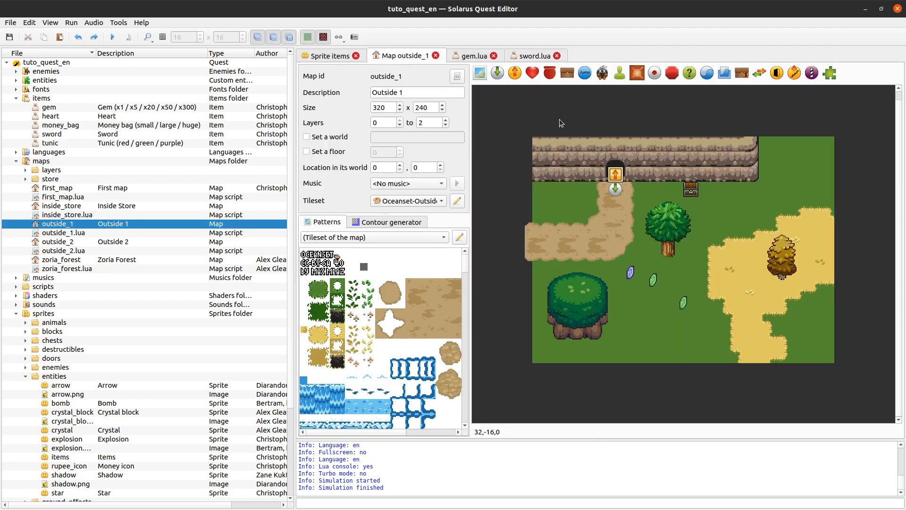
click(630, 272)
Run the quest, collect the green gem nearest the sand with the hero, and close the quest.
click(112, 37)
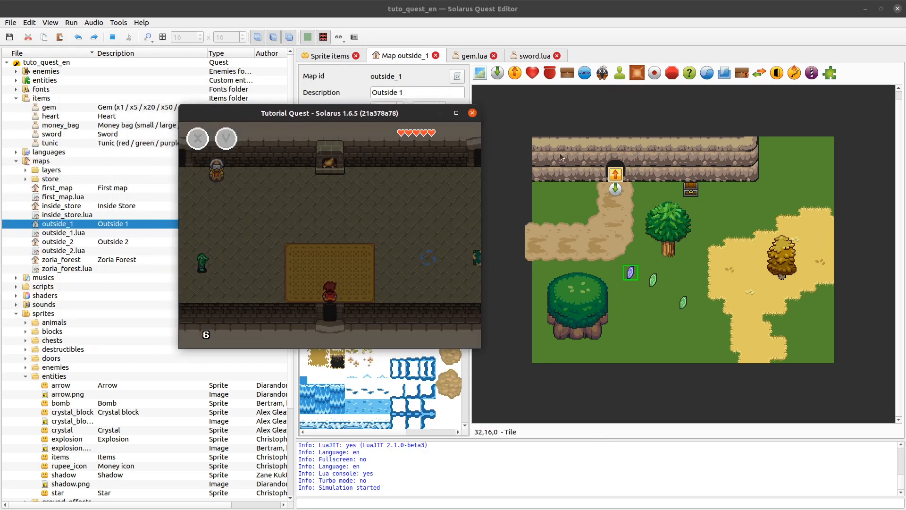
key(Down)
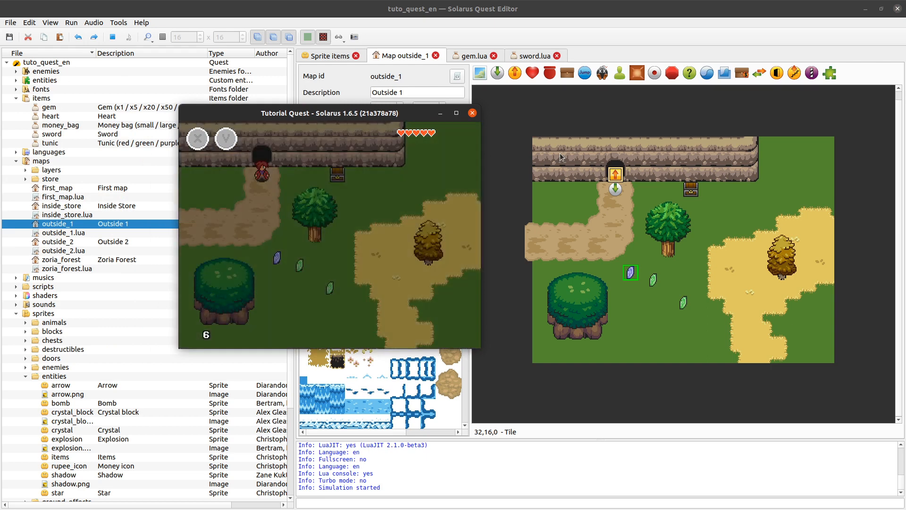
key(Down)
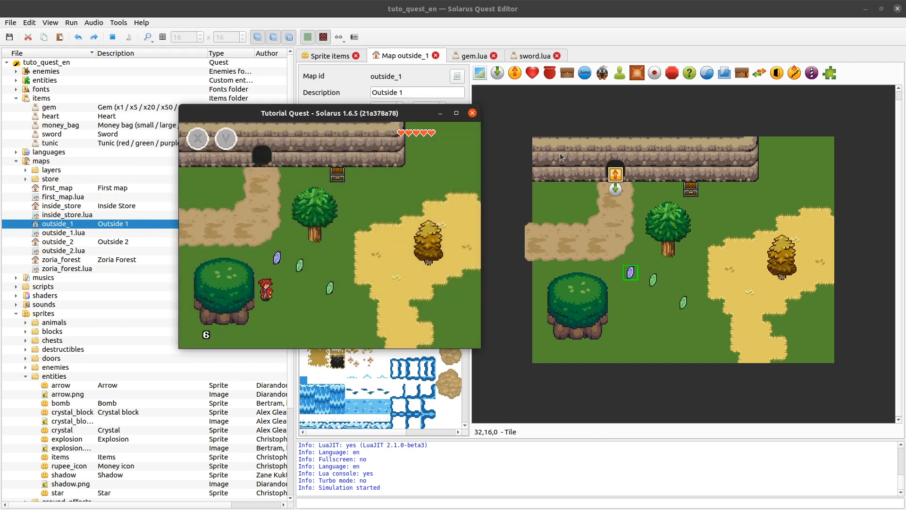
key(Right)
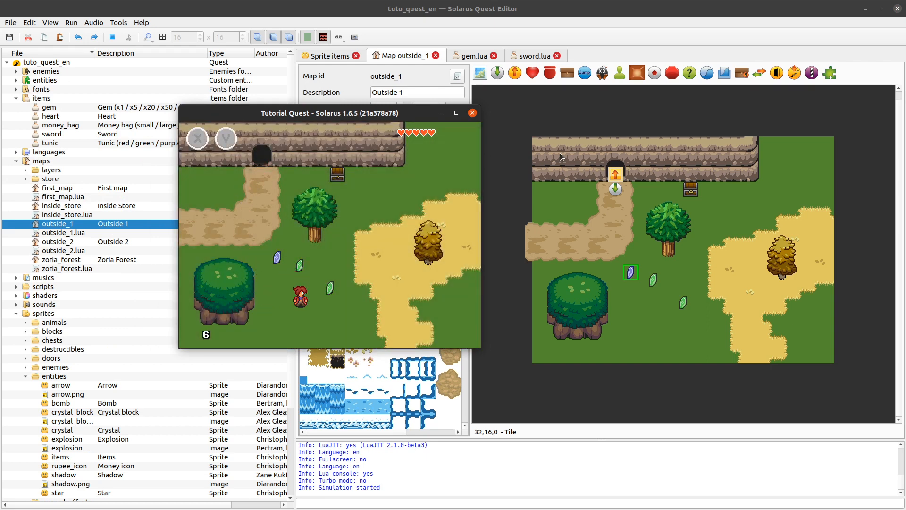
key(Left)
key(Up)
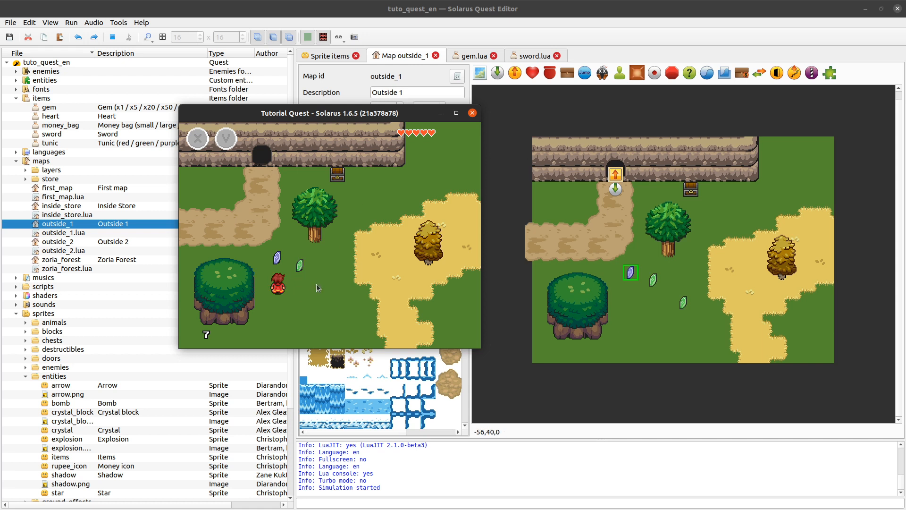
click(472, 114)
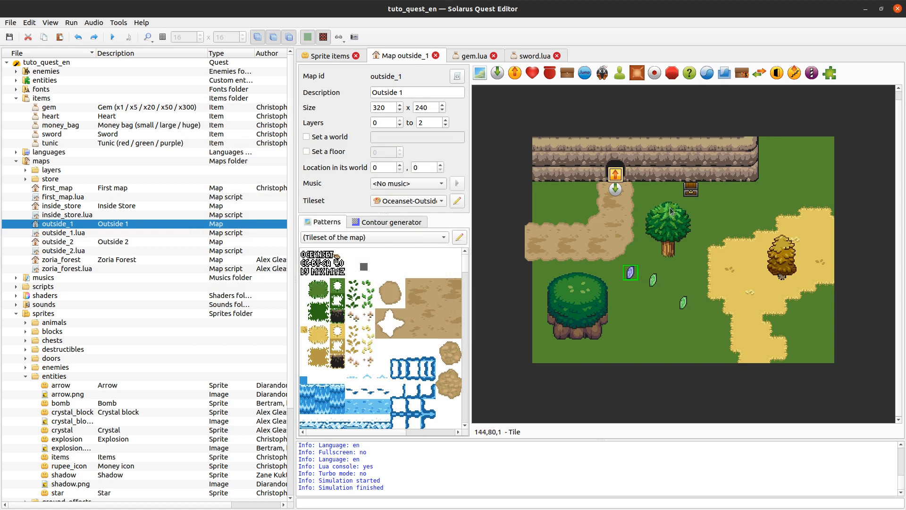
Examine the sprite choices in the cave entrance teletransporter's properties, and discard the changes.
double_click(615, 184)
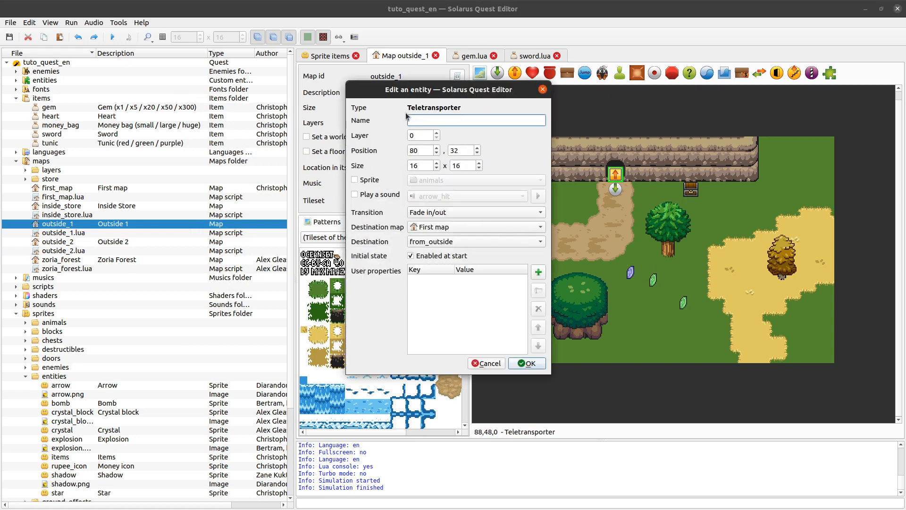
click(364, 179)
click(462, 180)
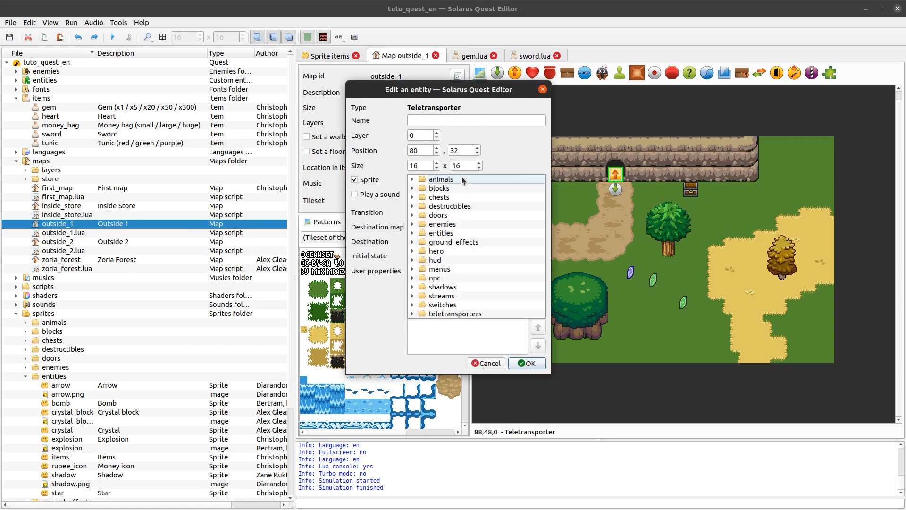
click(388, 183)
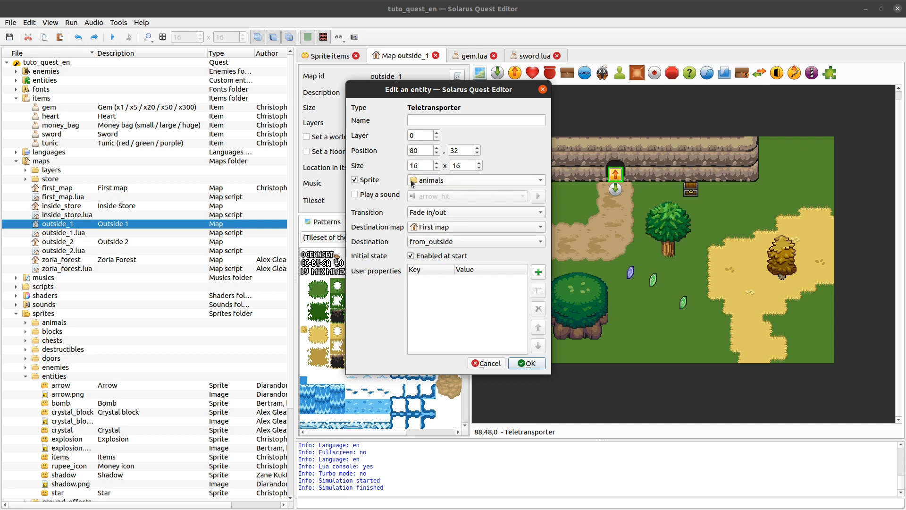
click(370, 179)
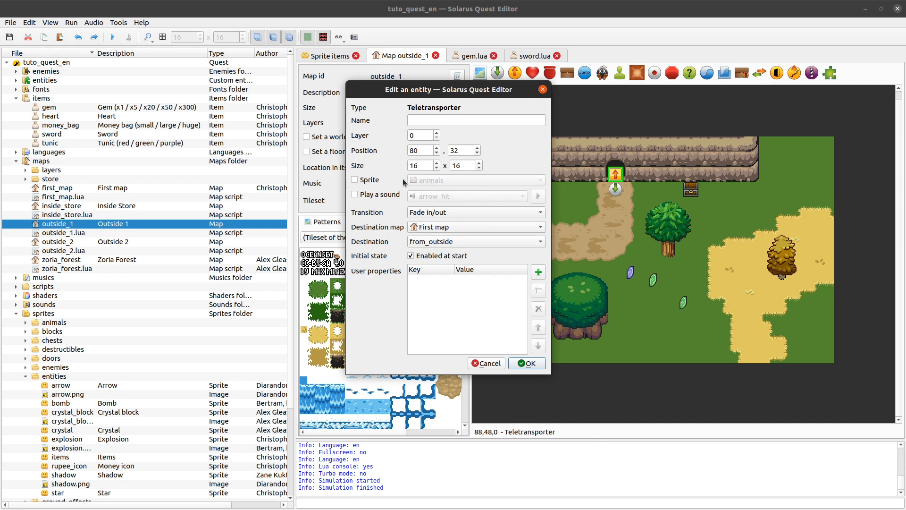
click(486, 364)
Check the sprite choices in the outside_1 chest's properties, and discard the changes.
double_click(692, 191)
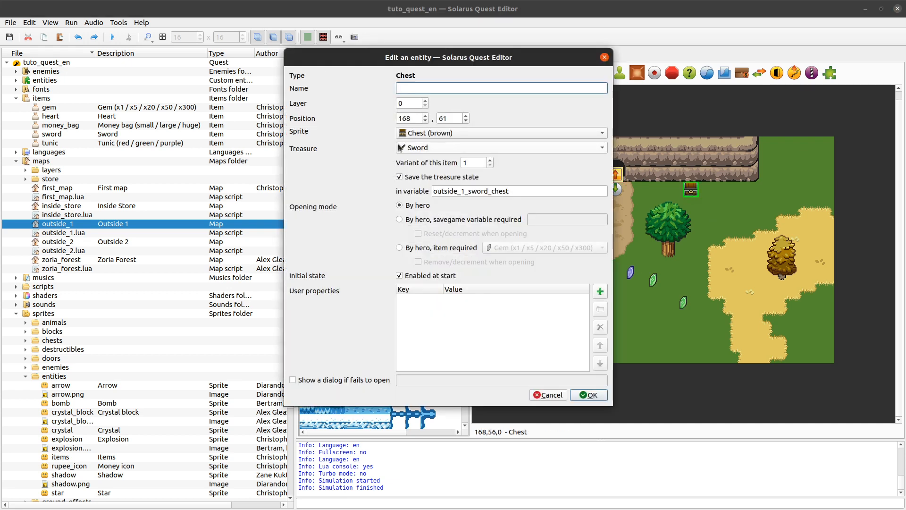
click(418, 133)
click(443, 133)
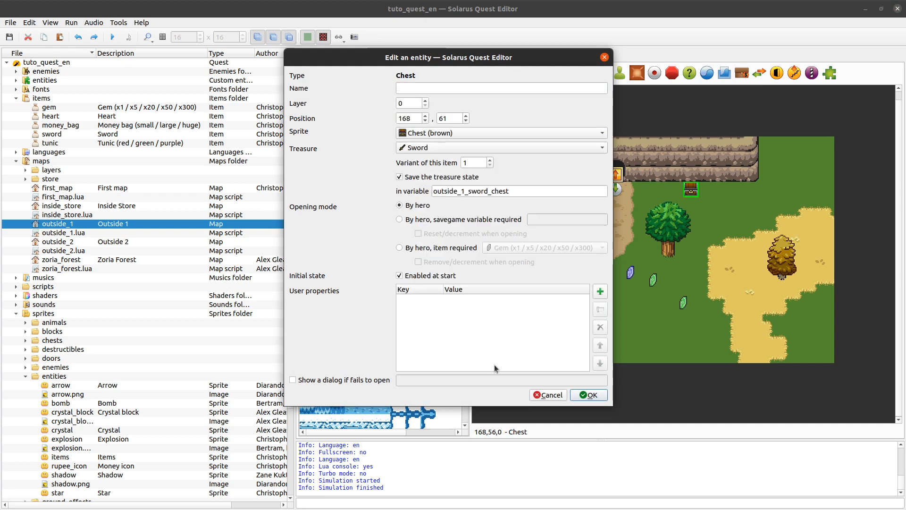
click(548, 390)
Review the blue gem pickable's properties on the outside_1 map, and close them without changes.
click(631, 275)
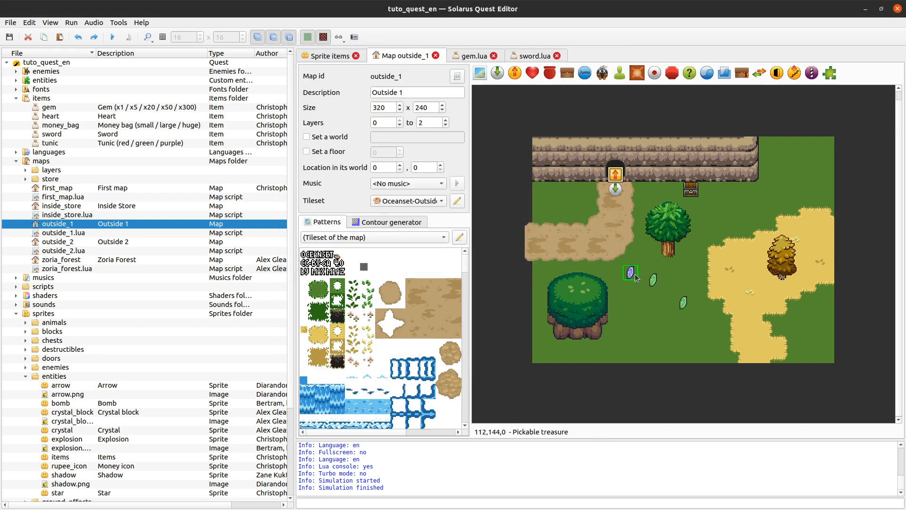
double_click(631, 276)
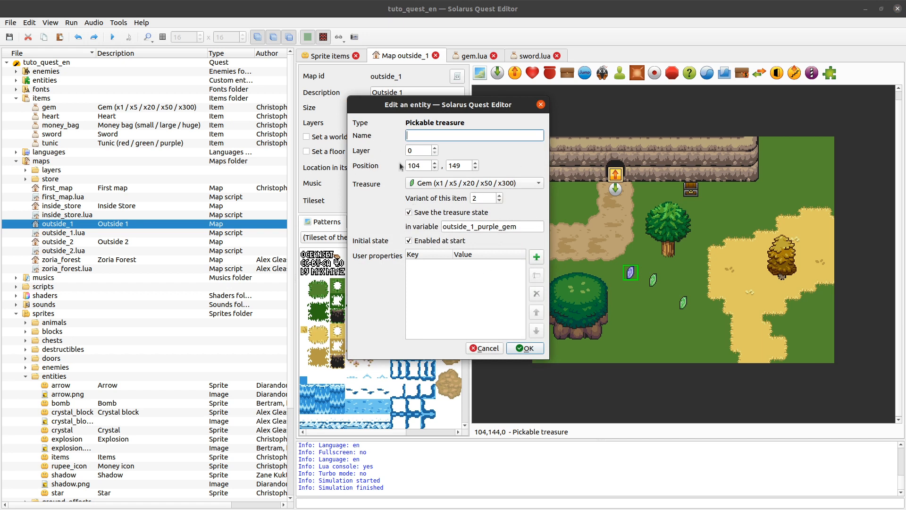
click(497, 348)
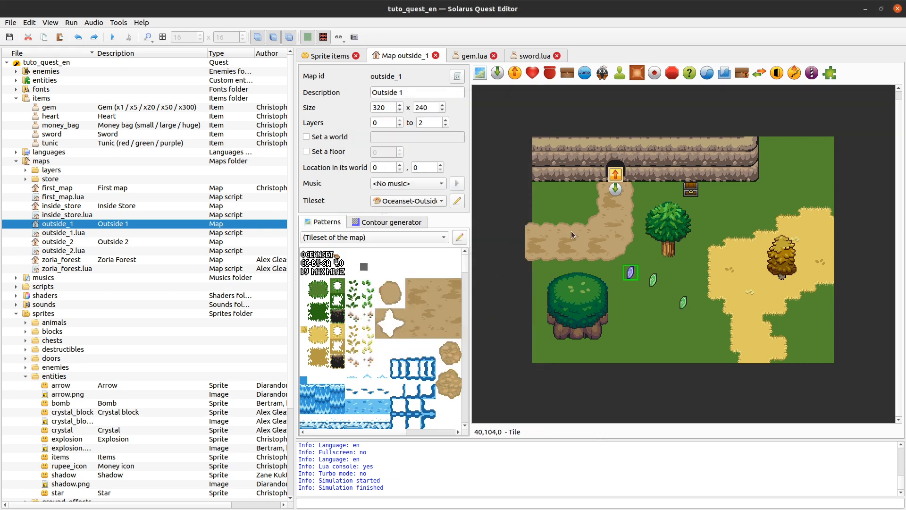
Open the items sprite from the entities folder under sprites.
scroll(163, 236, down, 3)
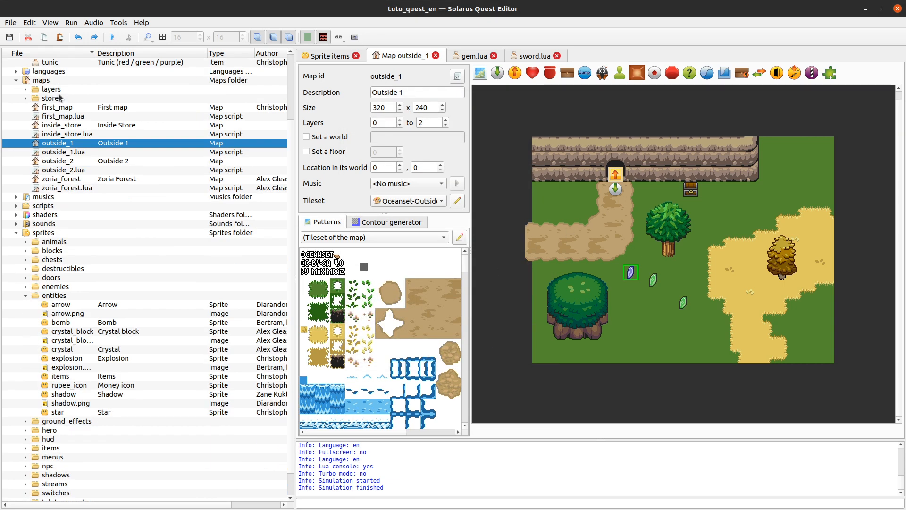
click(56, 296)
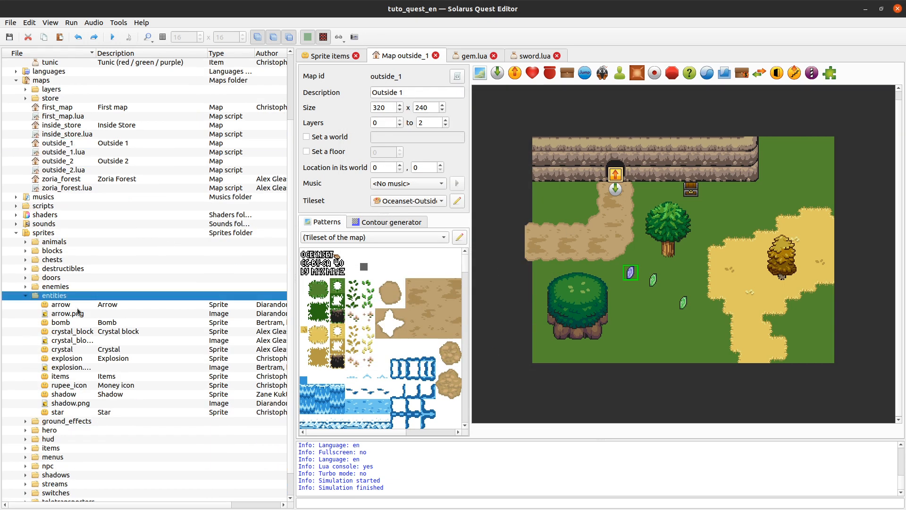
click(54, 379)
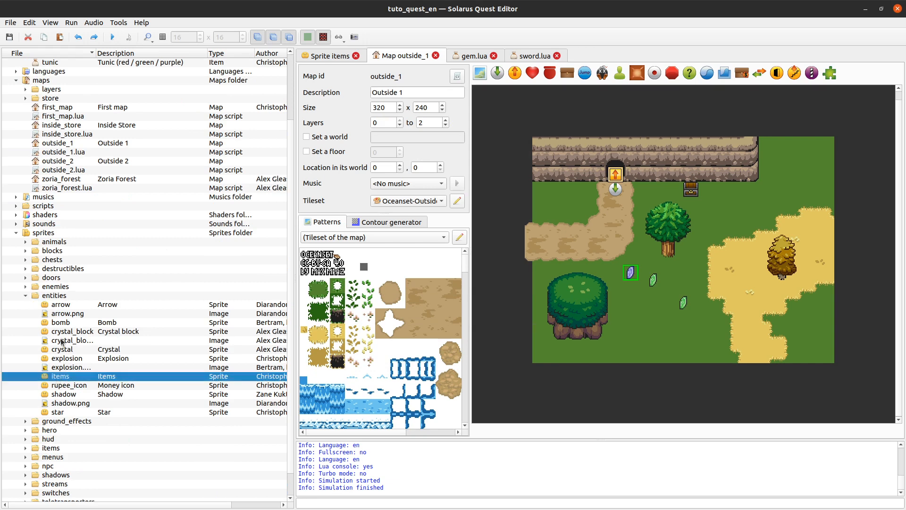
scroll(61, 341, down, 1)
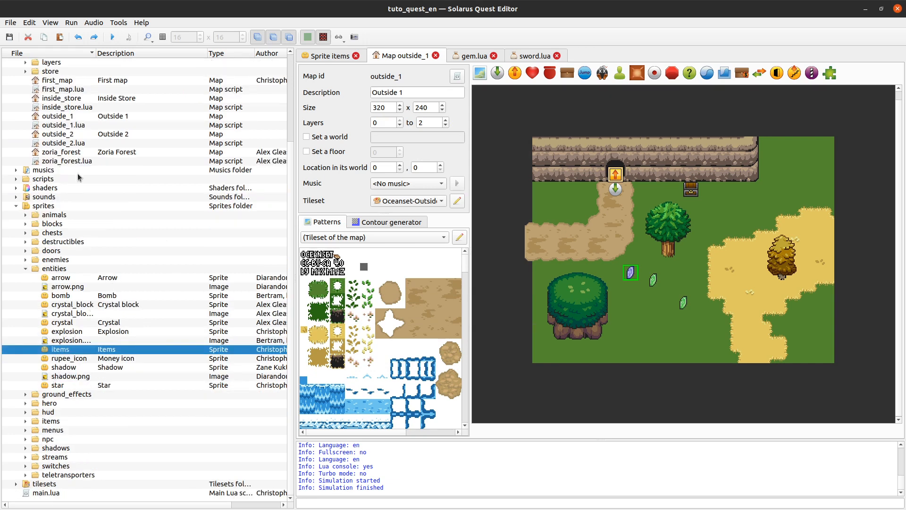
double_click(64, 353)
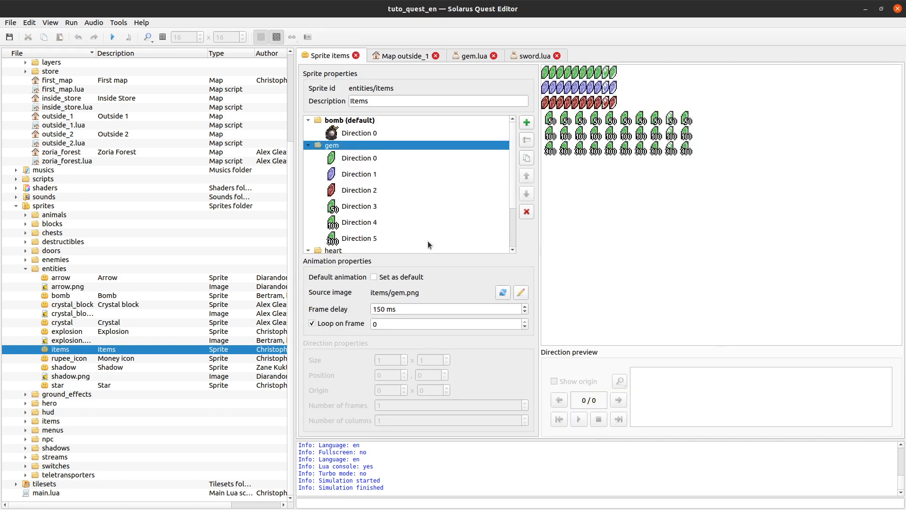
Collapse the animations of the items sprite and look through their source images, ending with the tunic animation.
click(308, 145)
click(307, 158)
click(308, 120)
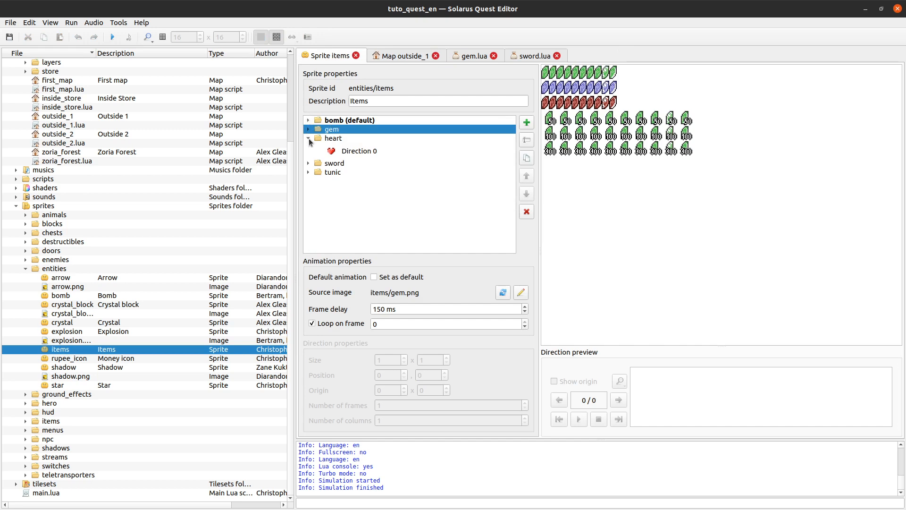
click(309, 138)
click(333, 122)
click(332, 131)
click(332, 139)
click(331, 153)
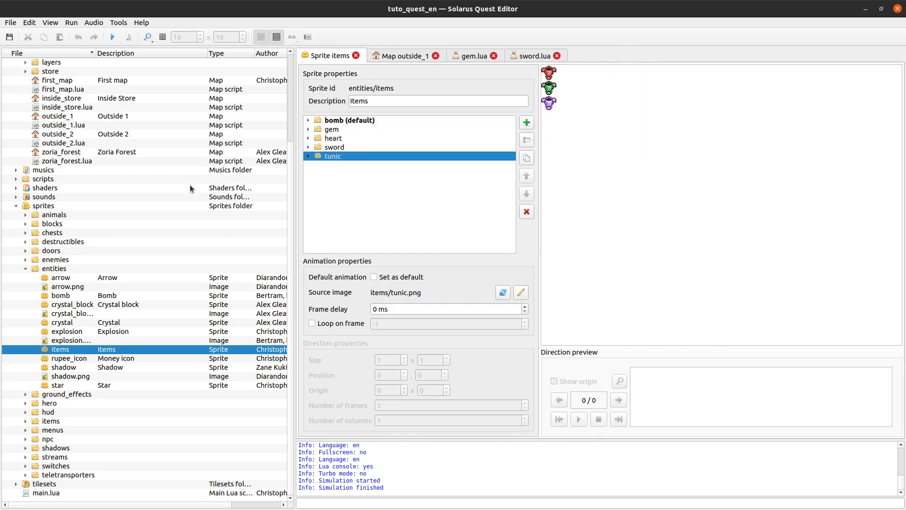
Examine the item entries from gem to tunic in the quest's items folder, ending with the gem item selected.
scroll(87, 145, up, 4)
click(59, 107)
click(56, 124)
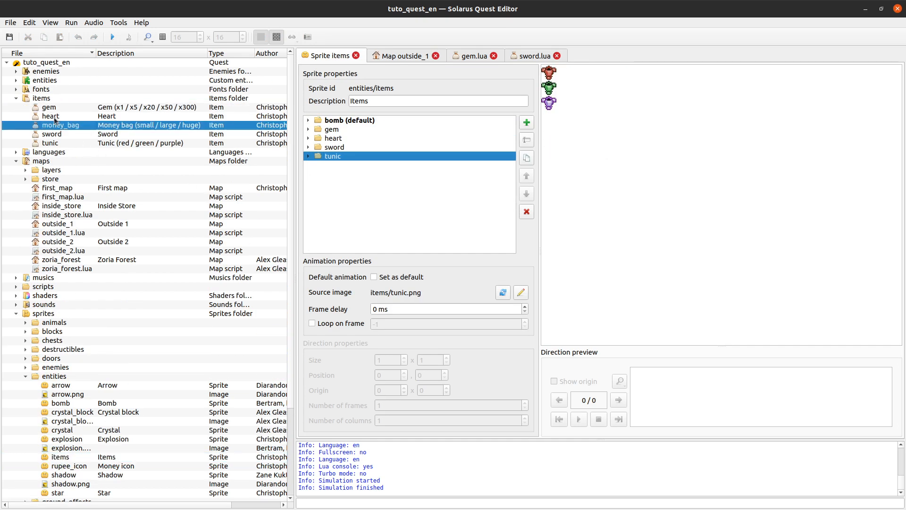
click(55, 109)
shift+click(55, 135)
shift+click(58, 143)
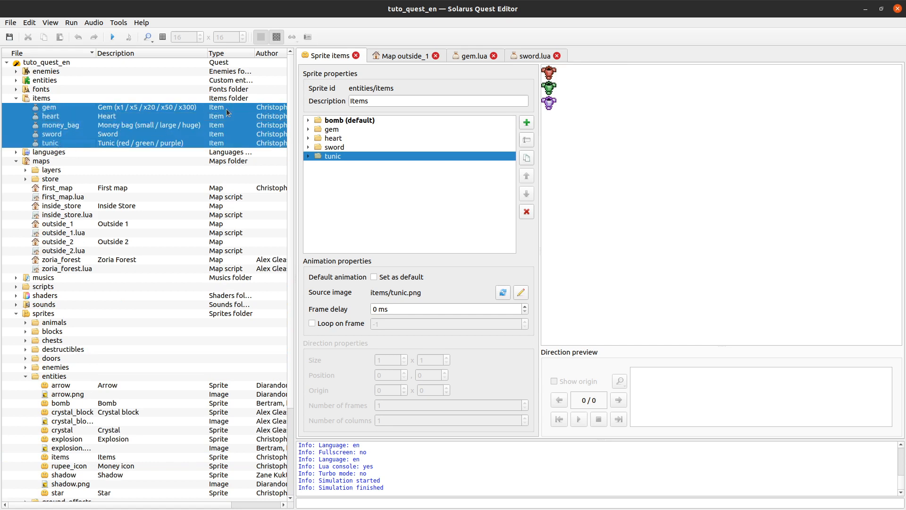
click(52, 116)
click(55, 108)
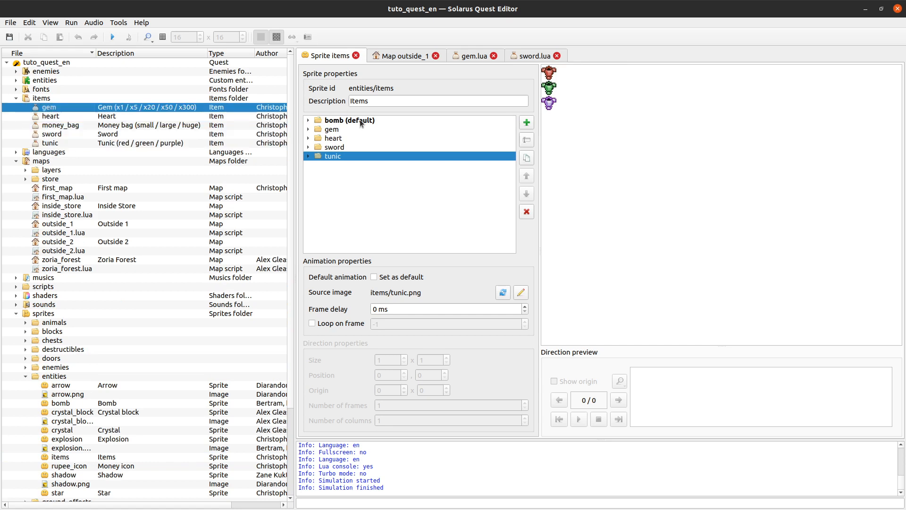
Expand the gem animation of the items sprite and examine Direction 0 through Direction 5.
click(337, 131)
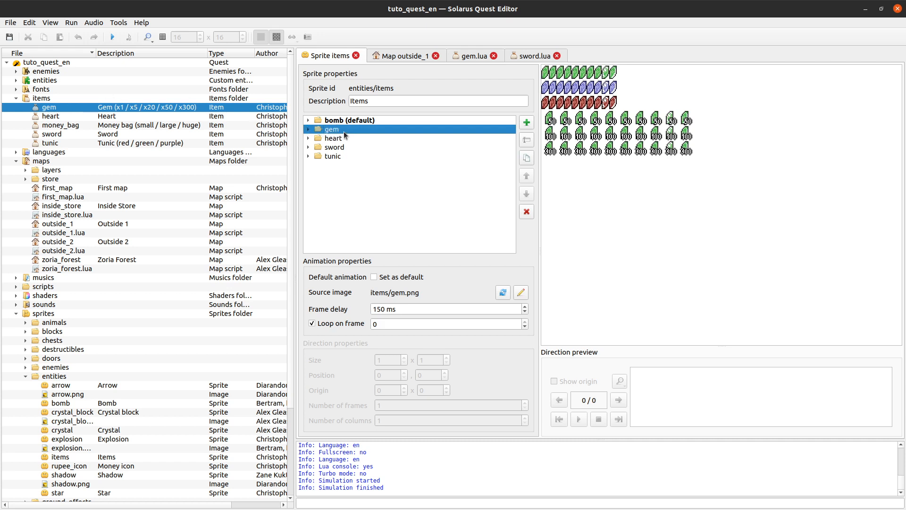
click(309, 130)
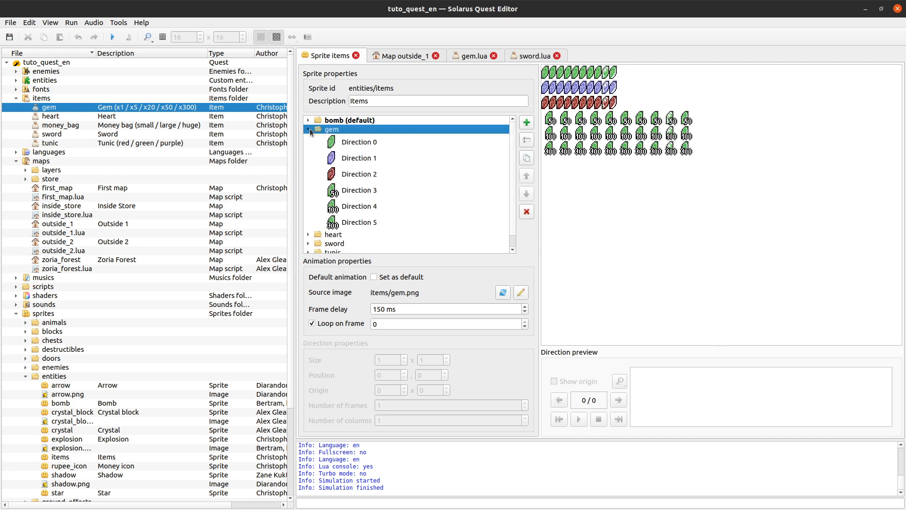
click(380, 141)
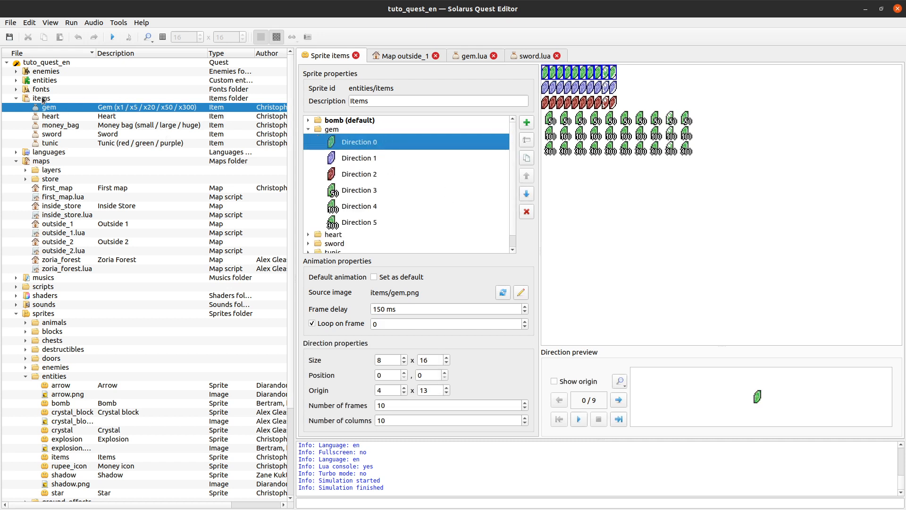
click(378, 160)
click(387, 175)
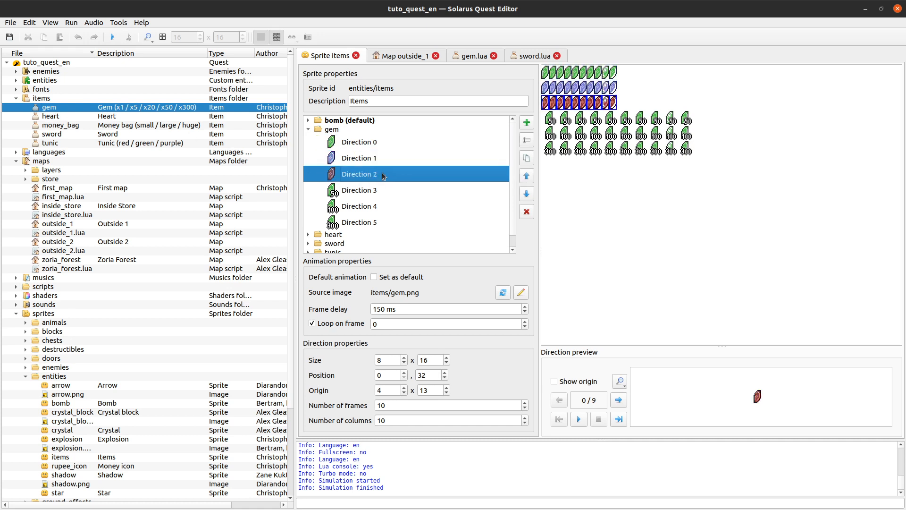
click(396, 189)
click(390, 200)
click(399, 222)
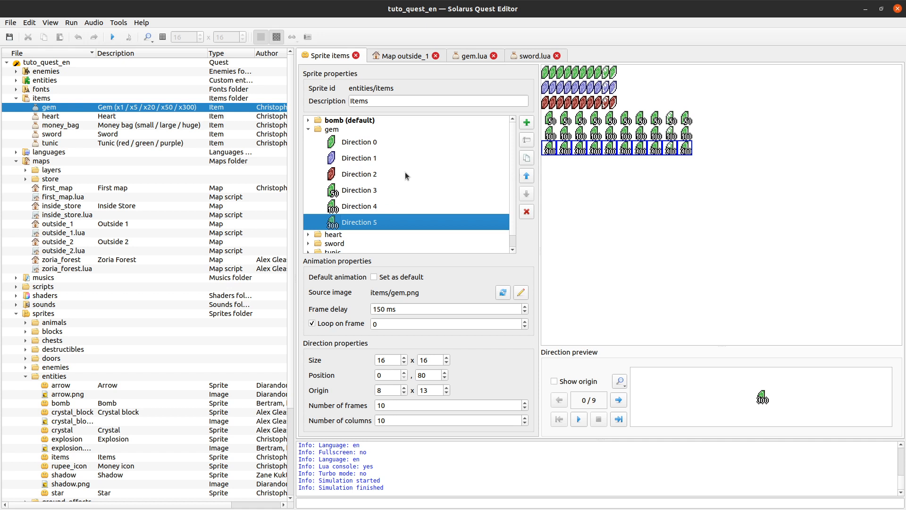
Go through the gem animation's directions again, comparing the frames for each gem variant.
click(398, 147)
click(391, 158)
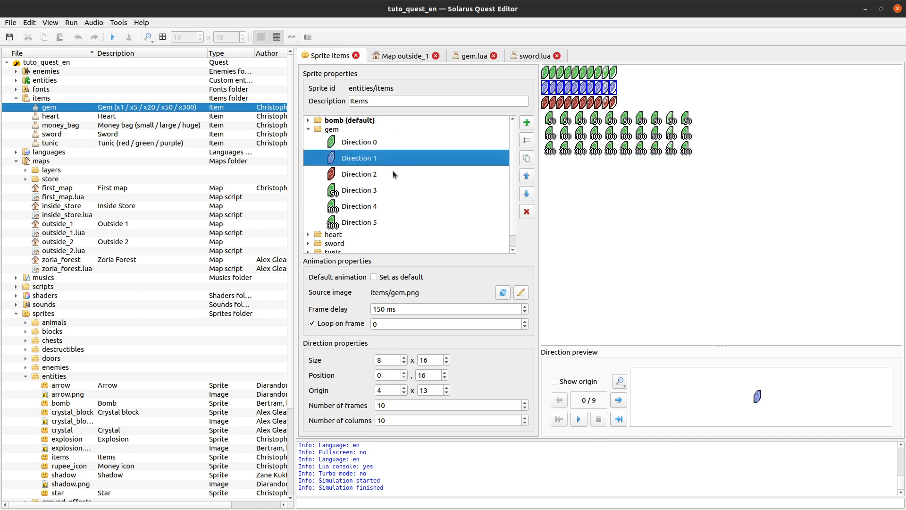
click(393, 174)
click(400, 191)
click(396, 210)
click(386, 221)
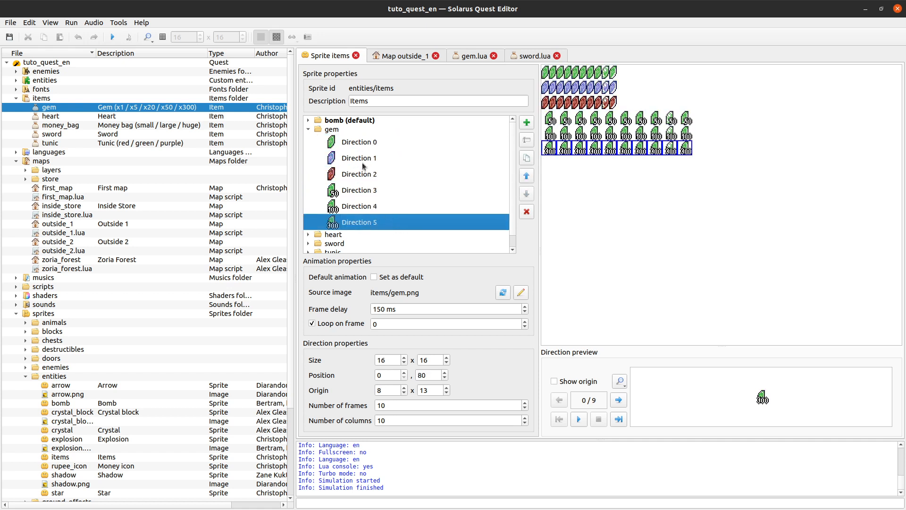
click(354, 143)
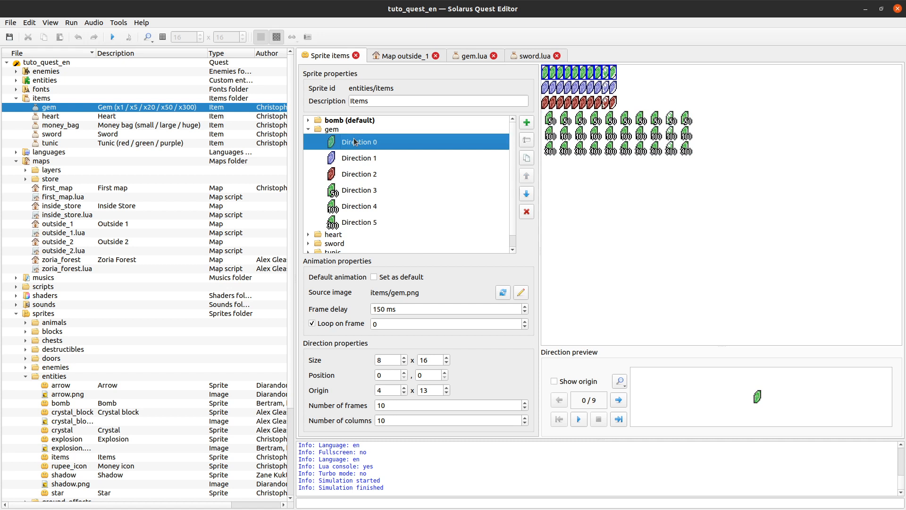
click(385, 219)
click(377, 174)
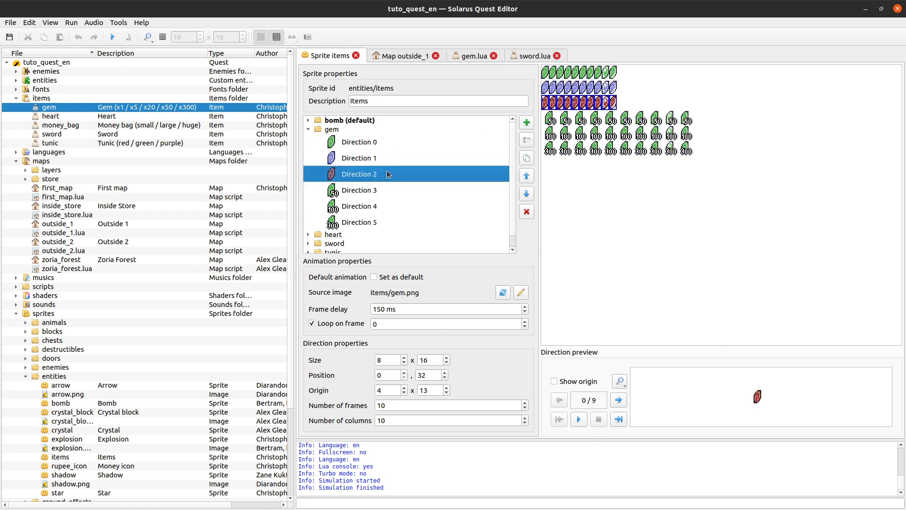
click(403, 140)
click(392, 158)
click(375, 191)
click(377, 205)
click(373, 222)
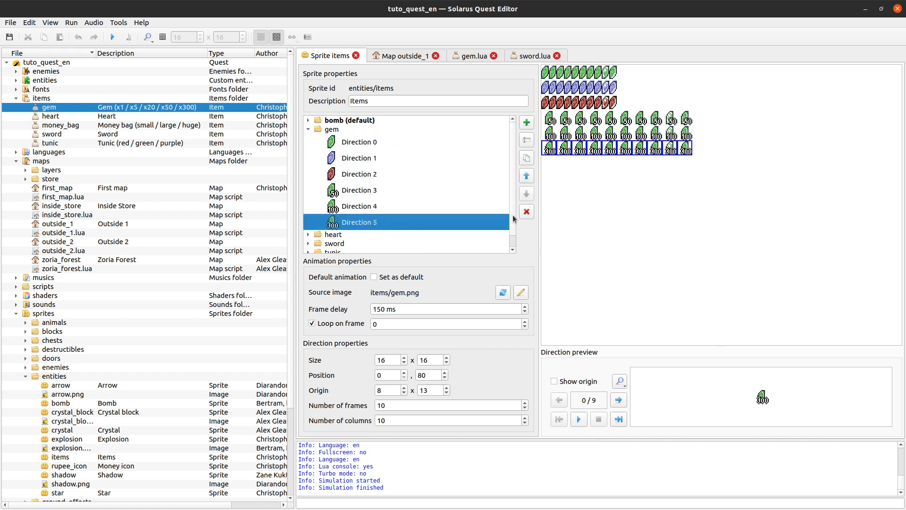
Compare the outside_1 map with the items sprite, and select the chest on the map.
click(406, 57)
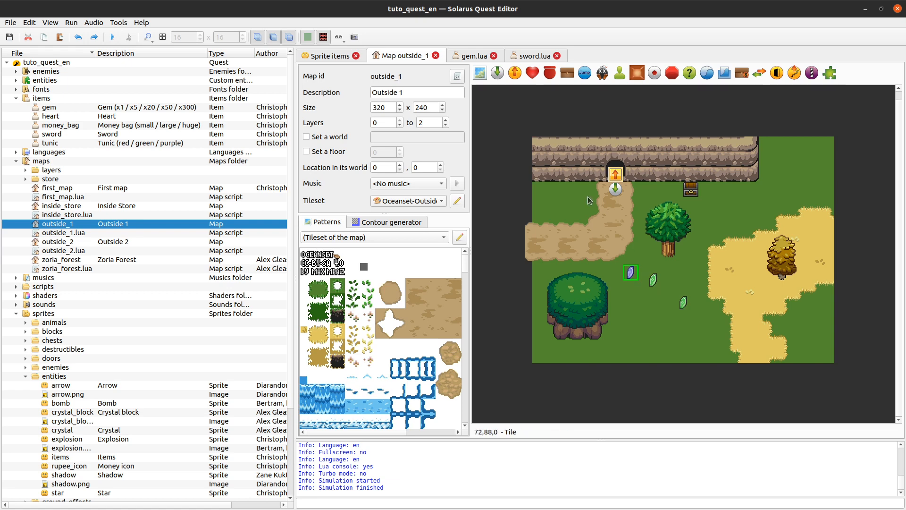
click(329, 56)
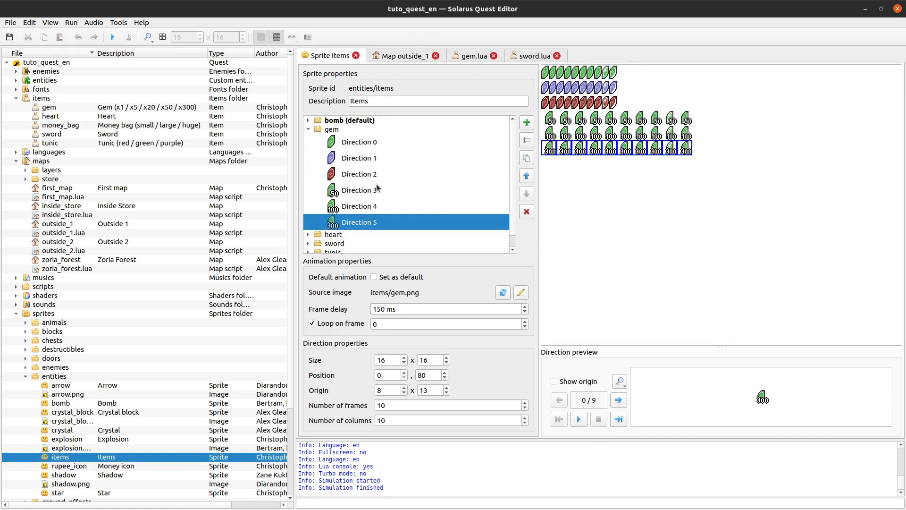
click(407, 57)
click(691, 189)
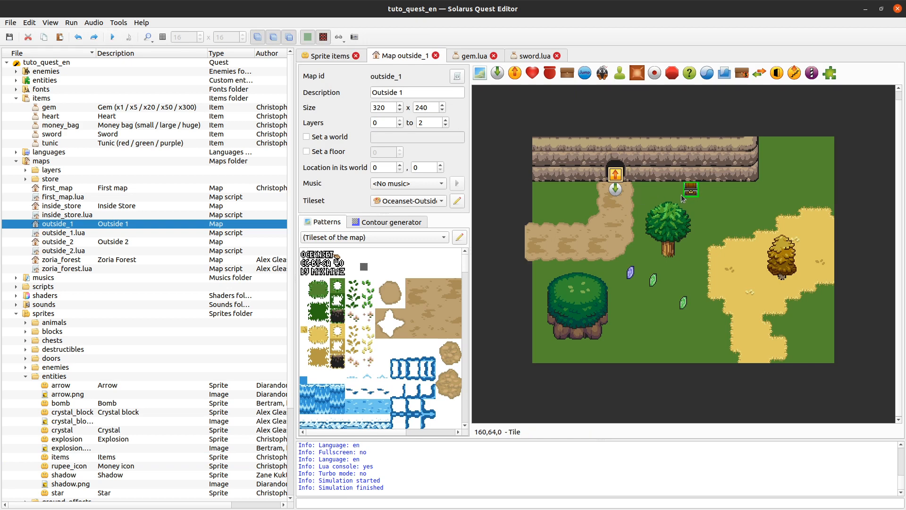
Expand the sword animation in the items sprite and view its Direction 0.
click(350, 58)
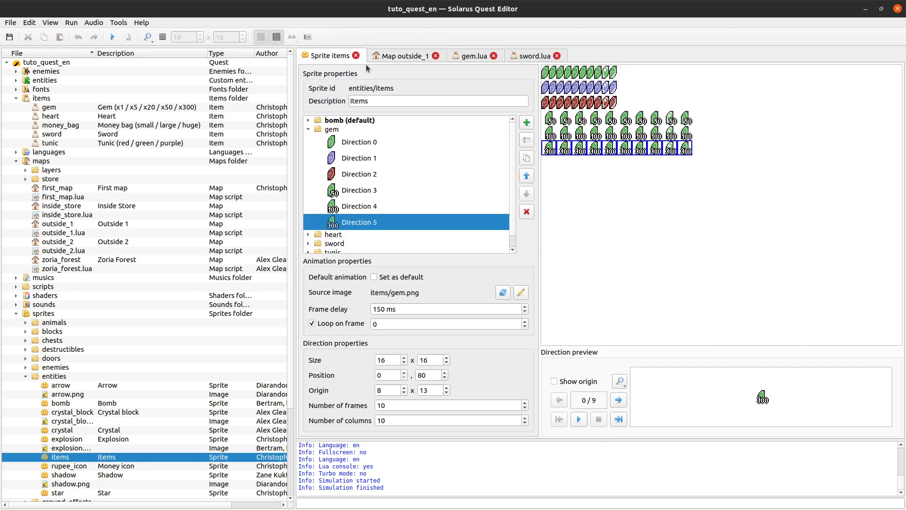
scroll(332, 232, down, 1)
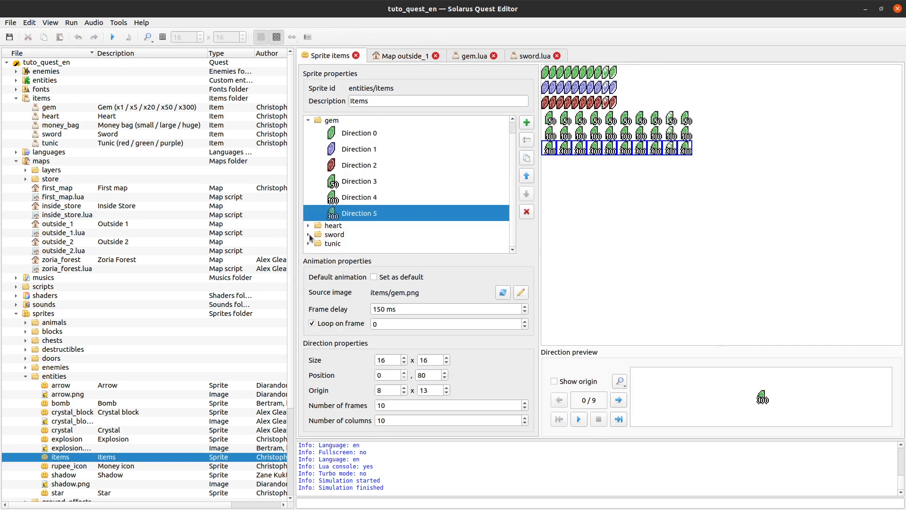
click(308, 234)
click(352, 247)
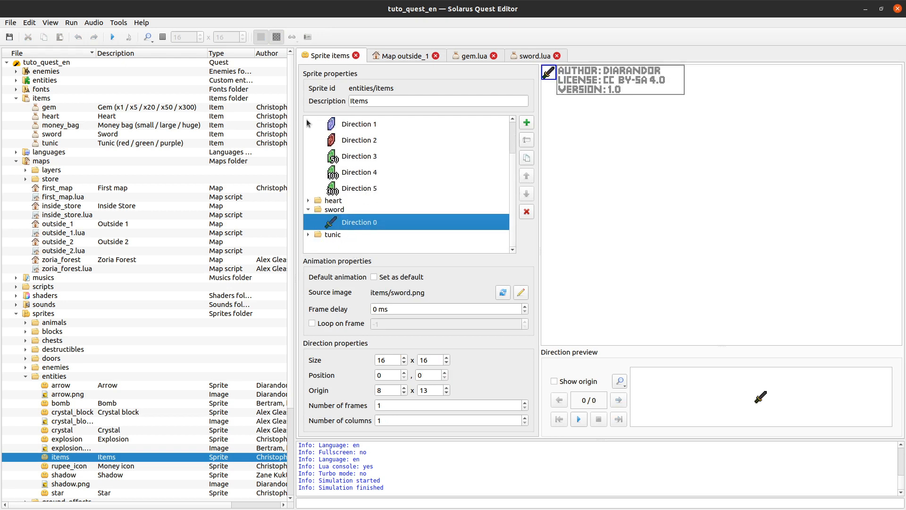
Change the outside_1 chest's treasure to Gem (x1 / x5 / x20 / x50 / x300) and turn off saving its treasure state.
click(415, 56)
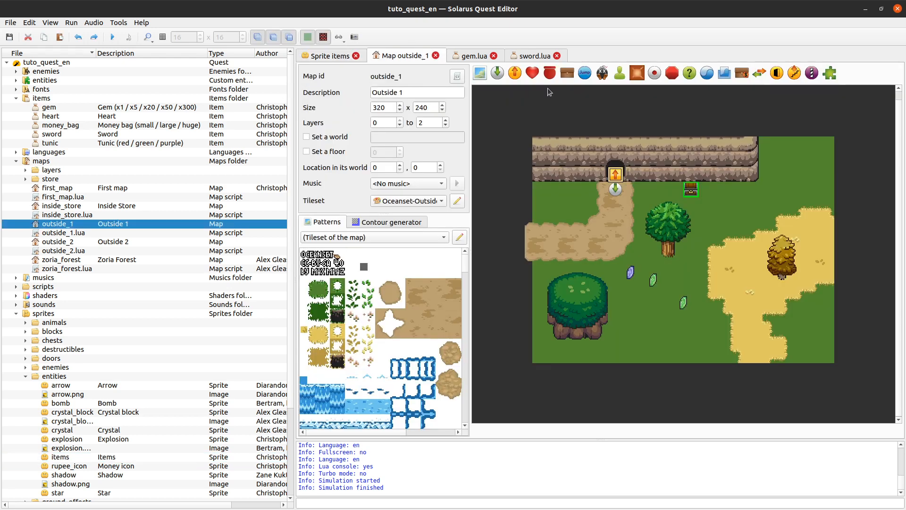
double_click(691, 189)
click(427, 146)
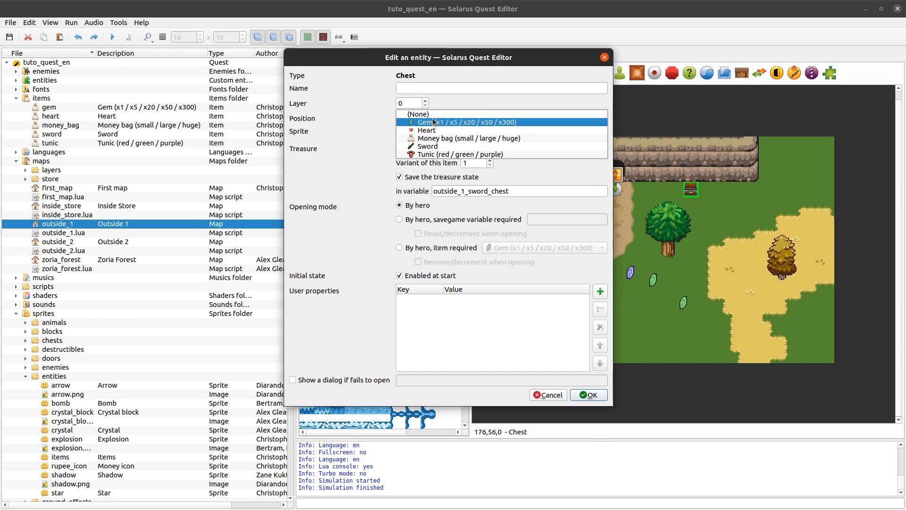
click(435, 122)
click(424, 180)
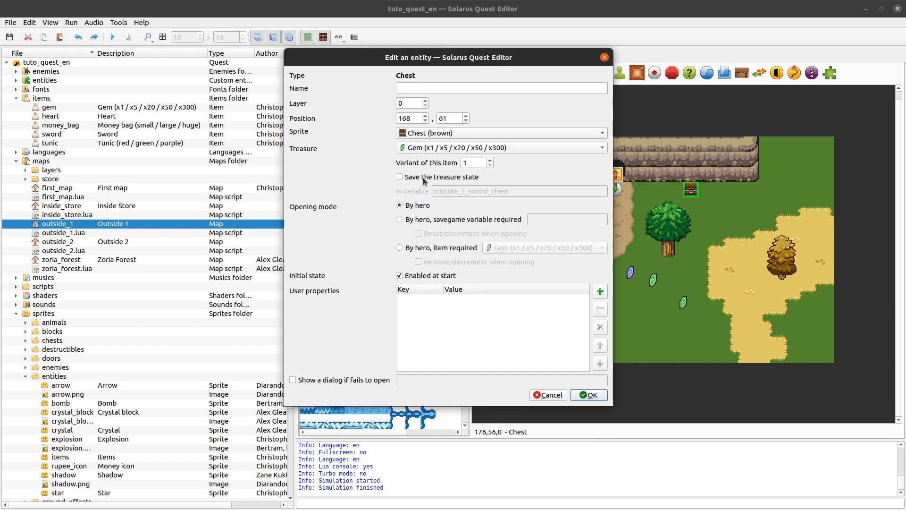
click(590, 395)
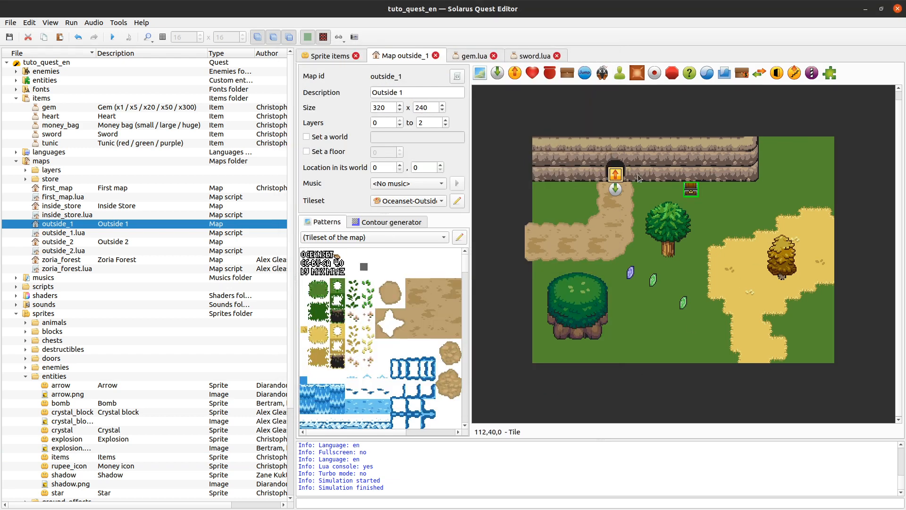
Run the quest, walk the hero out to outside_1 and open the chest from below.
click(112, 37)
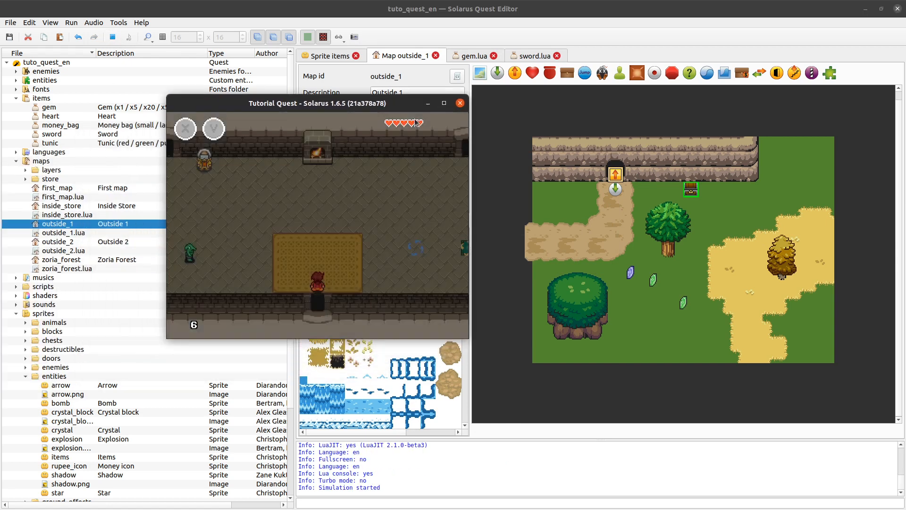
key(Down)
key(Right)
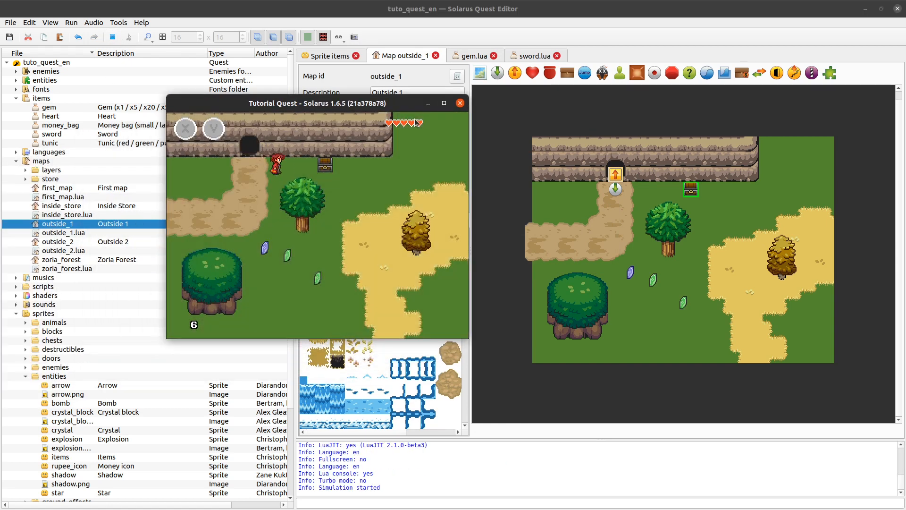
key(Down)
key(Right)
key(space)
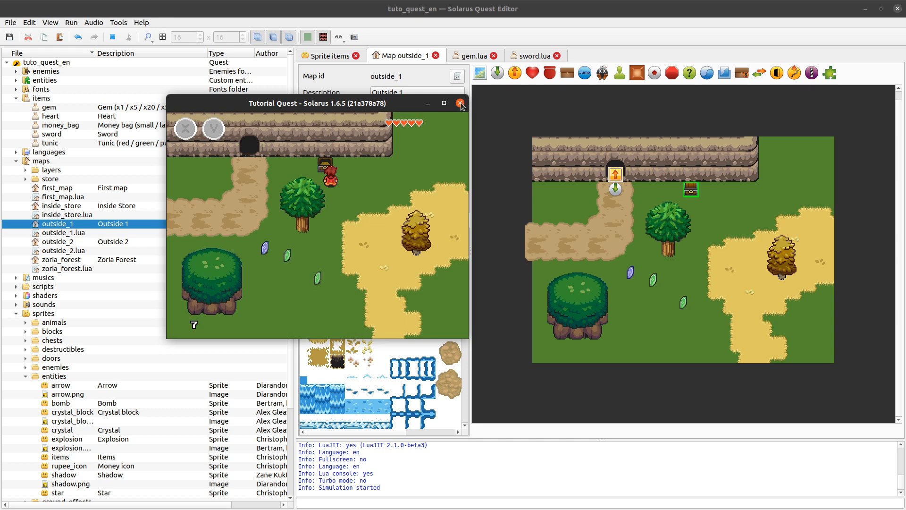
Walk the hero over all three gem pickables on outside_1 to collect them in the test run.
key(Down)
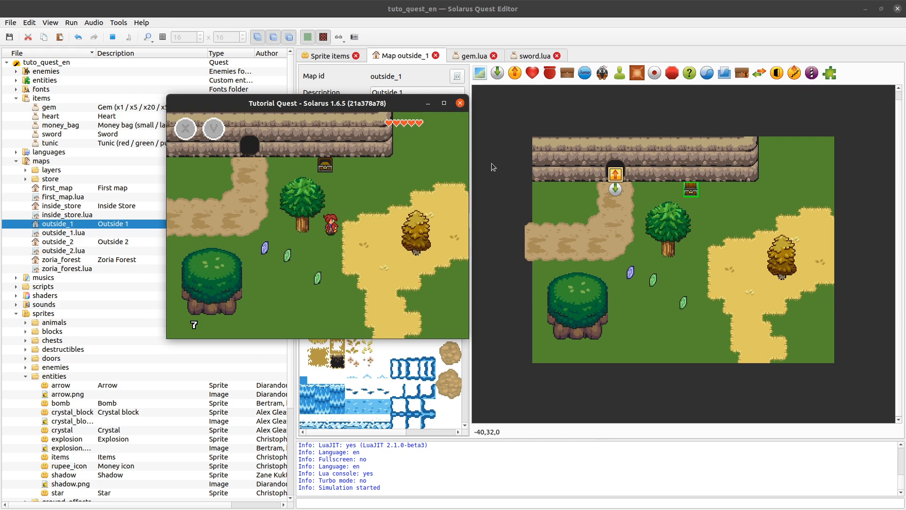
key(Left)
key(Down)
key(Left)
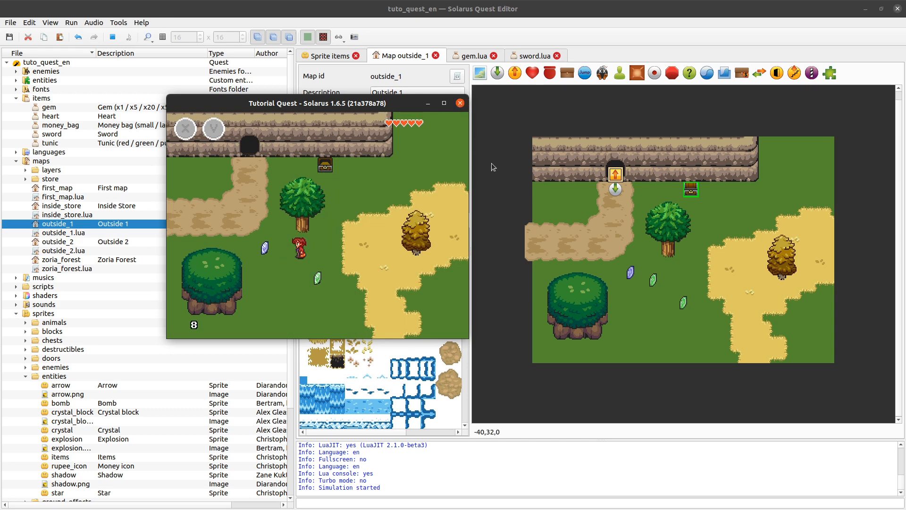
key(Down)
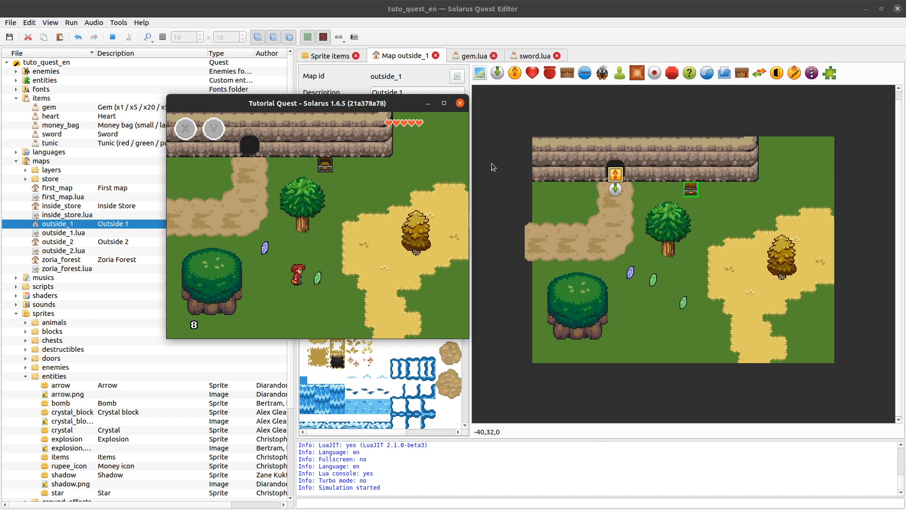
key(Right)
key(Left)
key(Up)
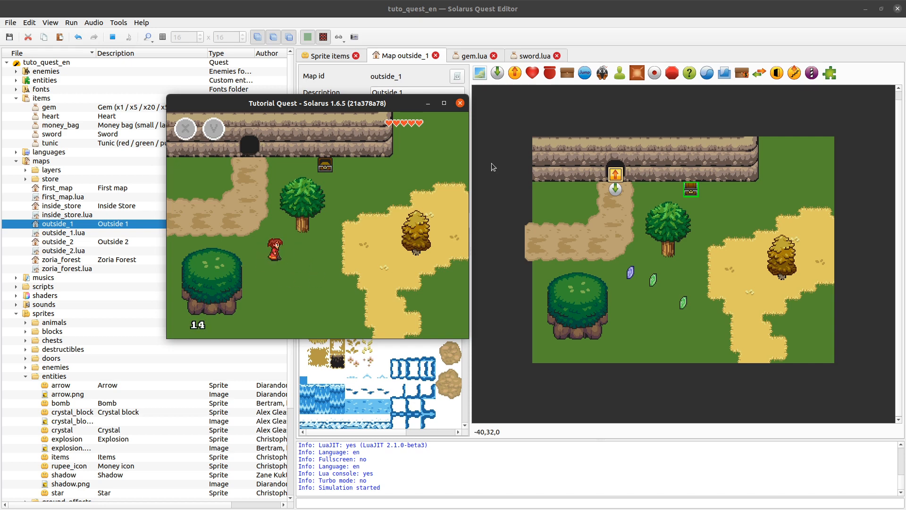
Walk the hero back through the cliff doorway and out again to reload outside_1 in the test run.
key(Right)
key(Up)
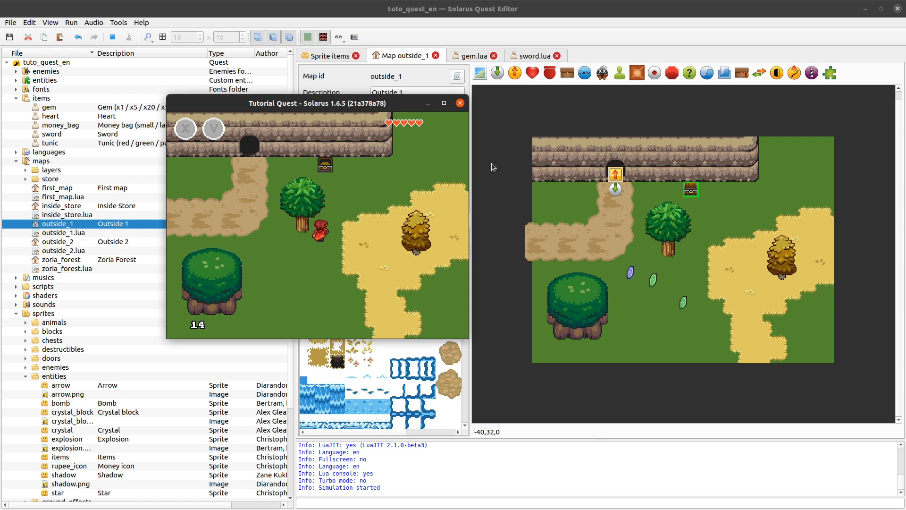
key(Left)
key(Up)
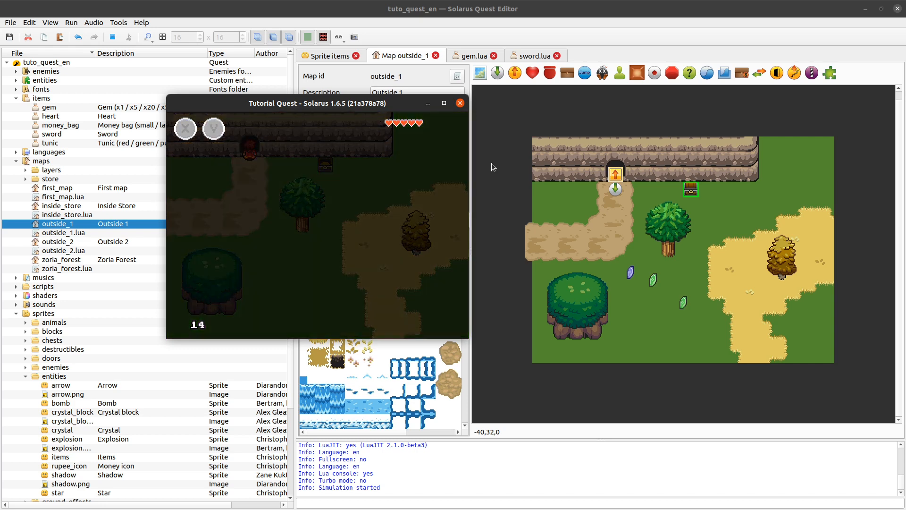
key(Down)
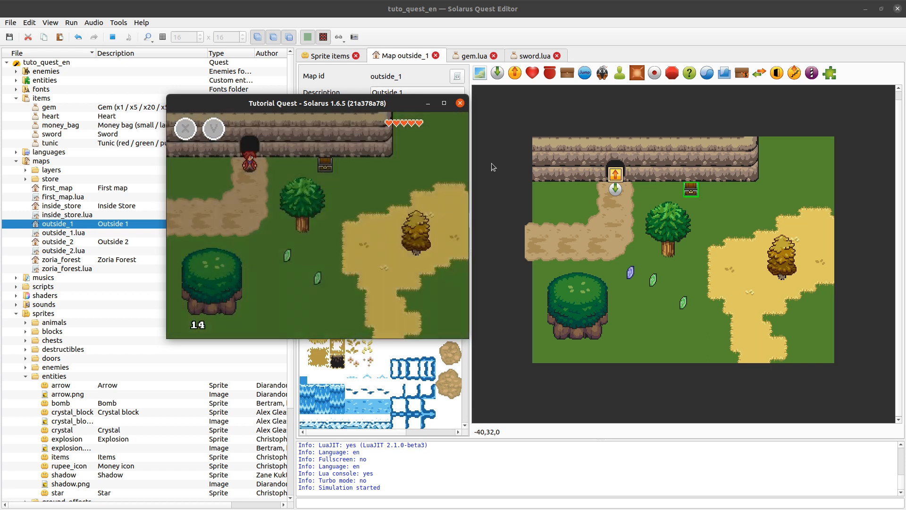
Open the outside_1 chest a second time and end the test run.
key(Right)
key(Right)
key(Up)
key(space)
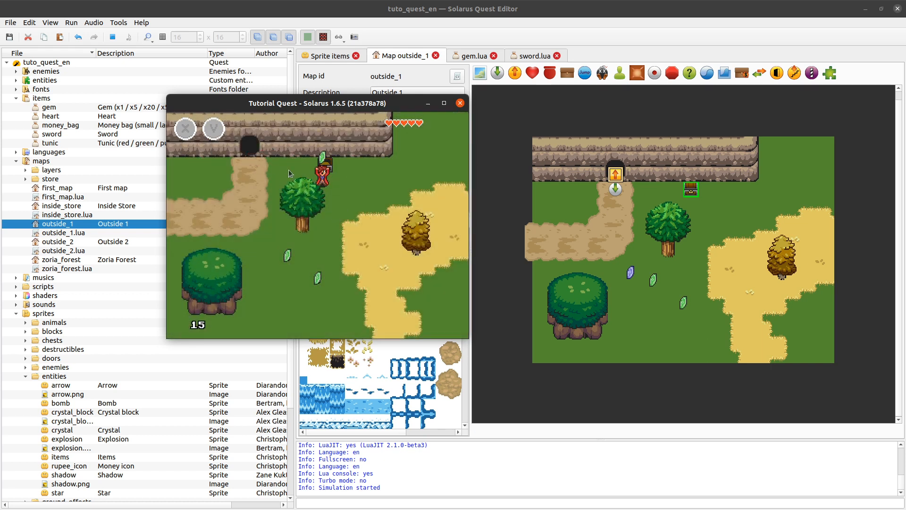
click(460, 103)
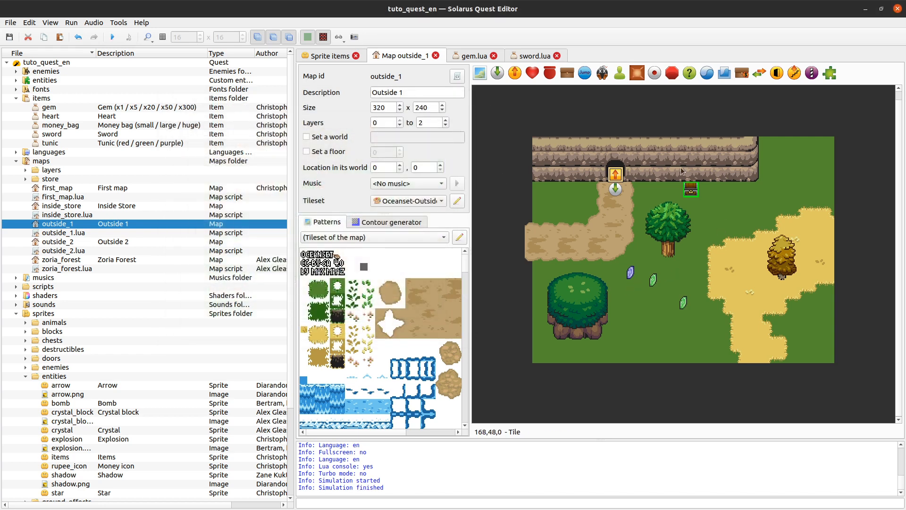
Examine the set_brandish_when_picked line in gem.lua and compare it with the sword.lua script.
click(473, 57)
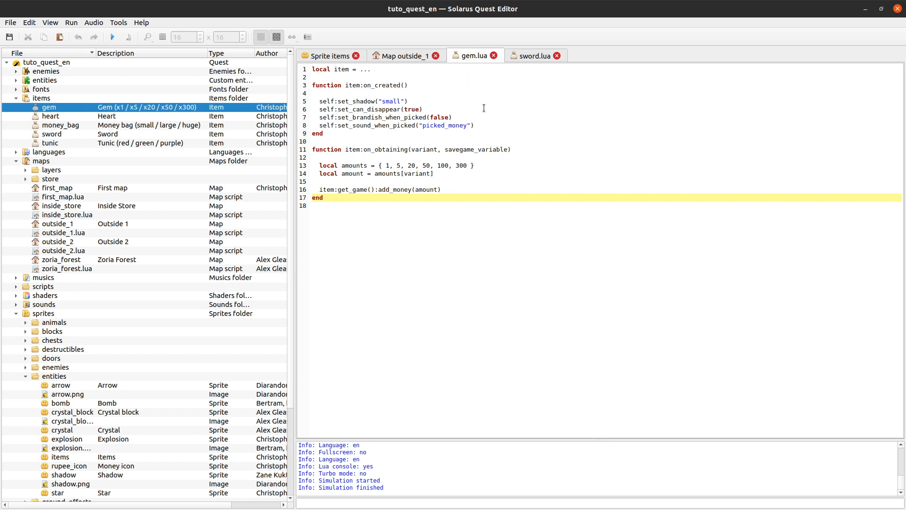
click(375, 126)
double_click(375, 118)
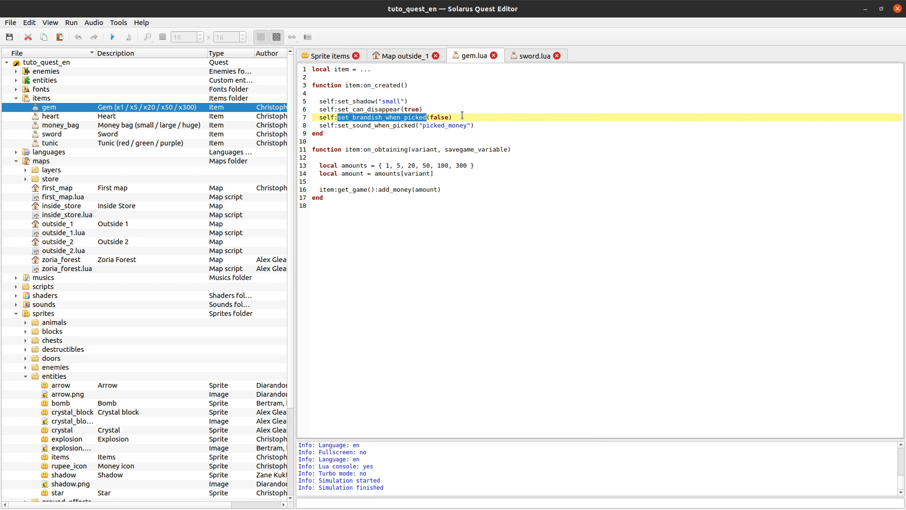
click(528, 56)
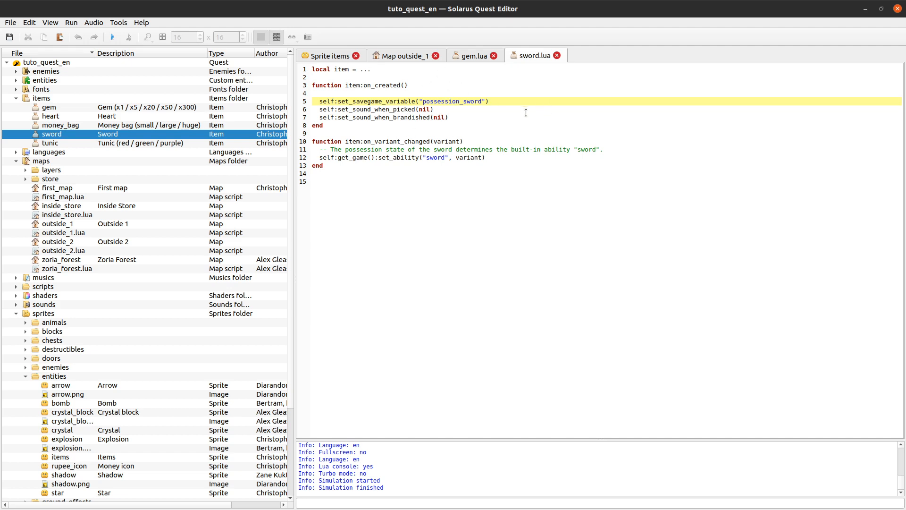
Change the treasure of the chest on outside_1 to Sword.
click(418, 58)
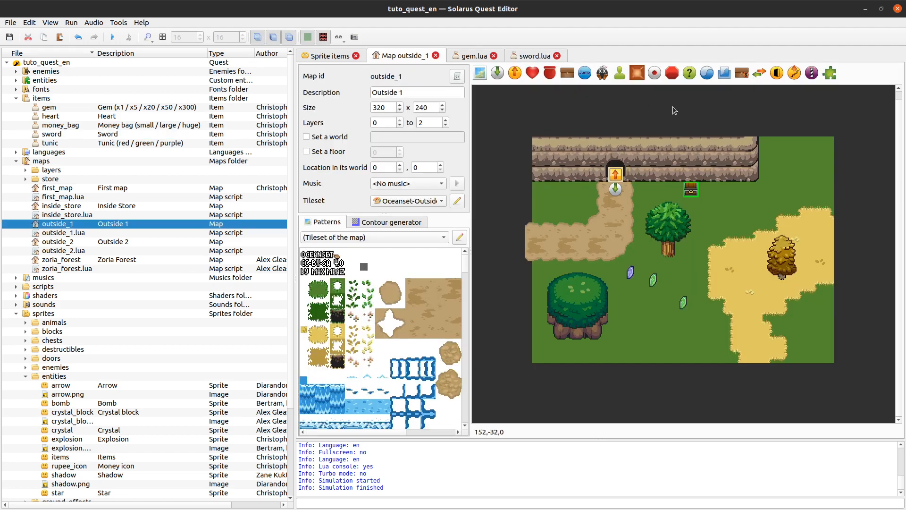
double_click(689, 190)
click(453, 147)
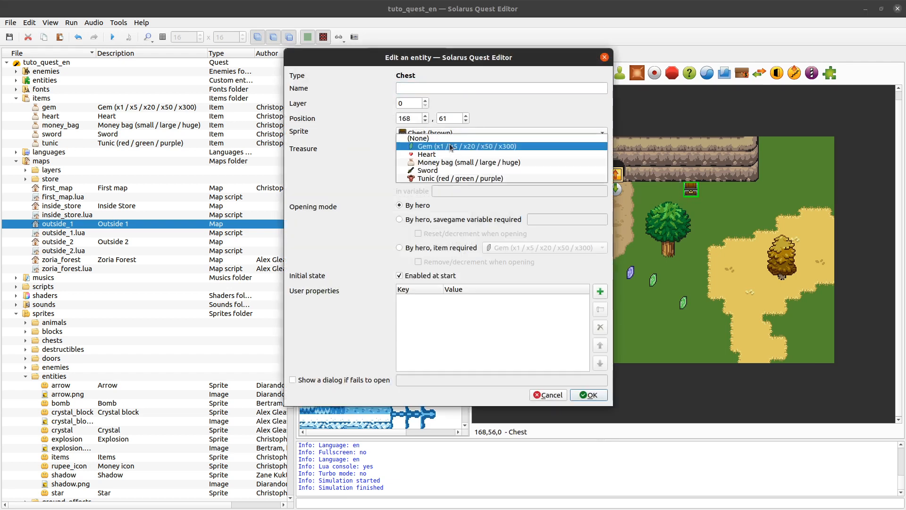
click(454, 171)
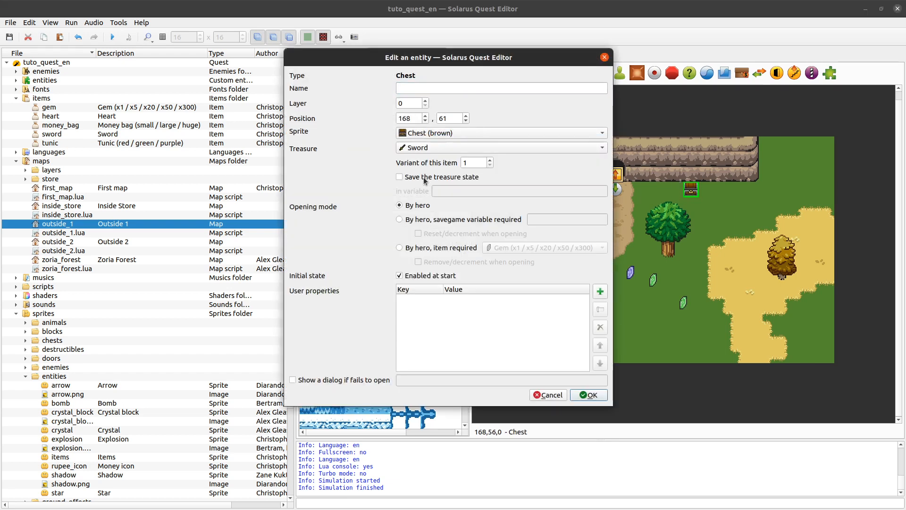
click(587, 394)
Change the middle gem pickable on outside_1 to the Sword treasure and save the map.
double_click(653, 280)
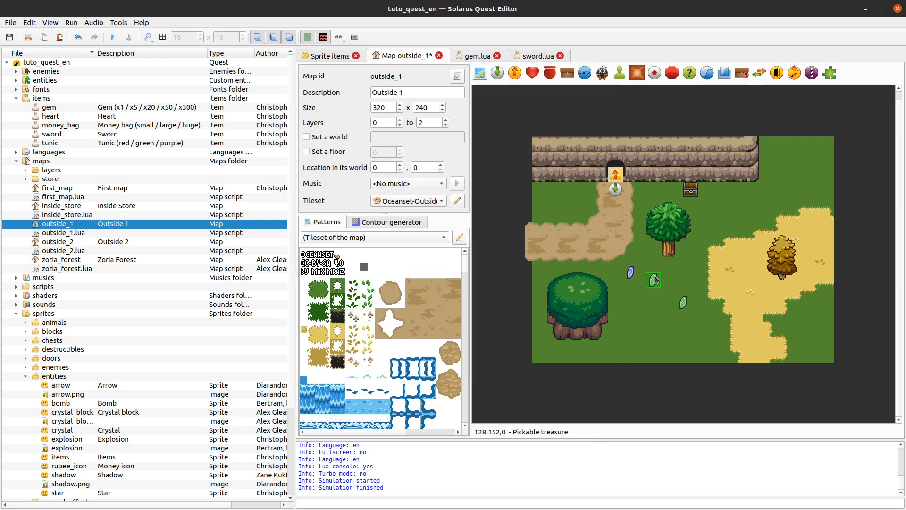
click(448, 184)
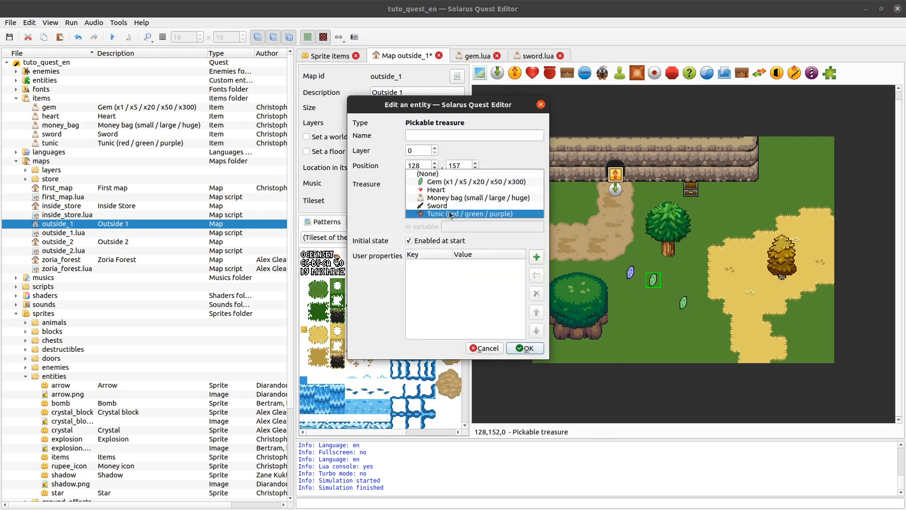
click(449, 208)
click(536, 348)
key(ctrl+s)
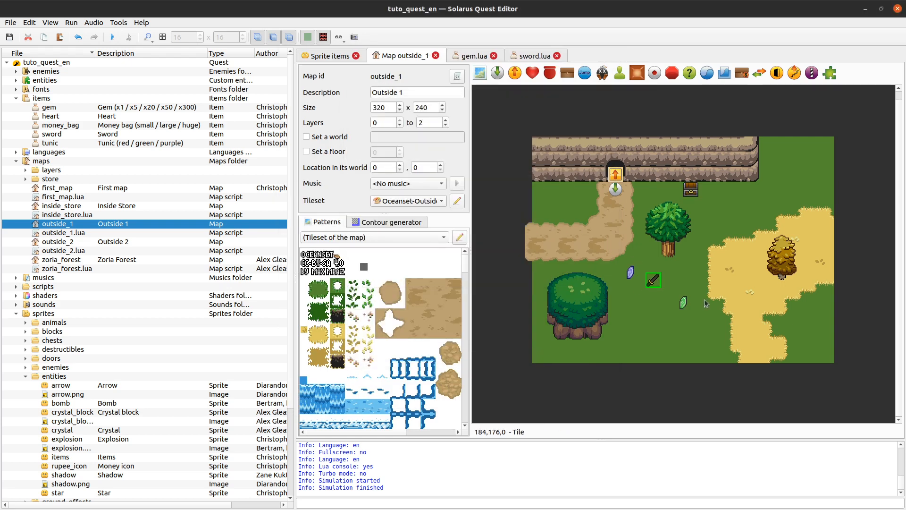
Run the quest and walk the hero over the blue gem and the sword pickable on outside_1.
click(112, 37)
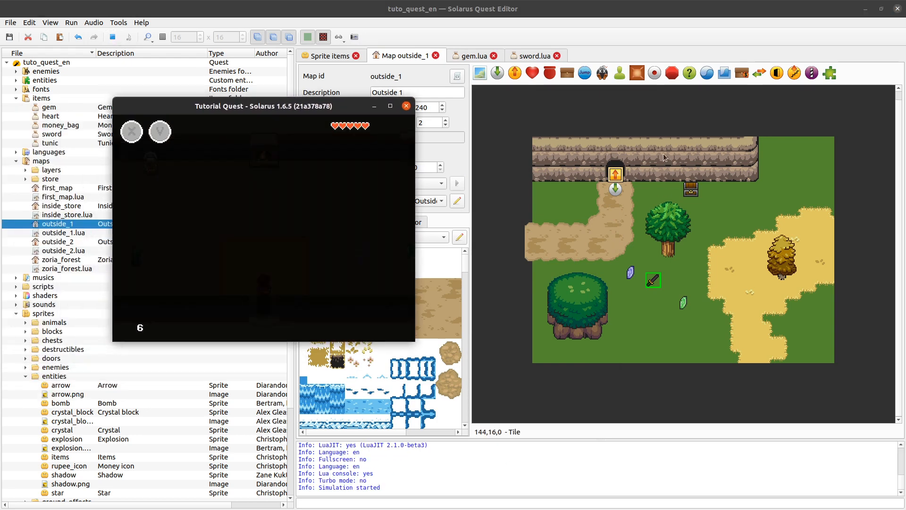
key(Down)
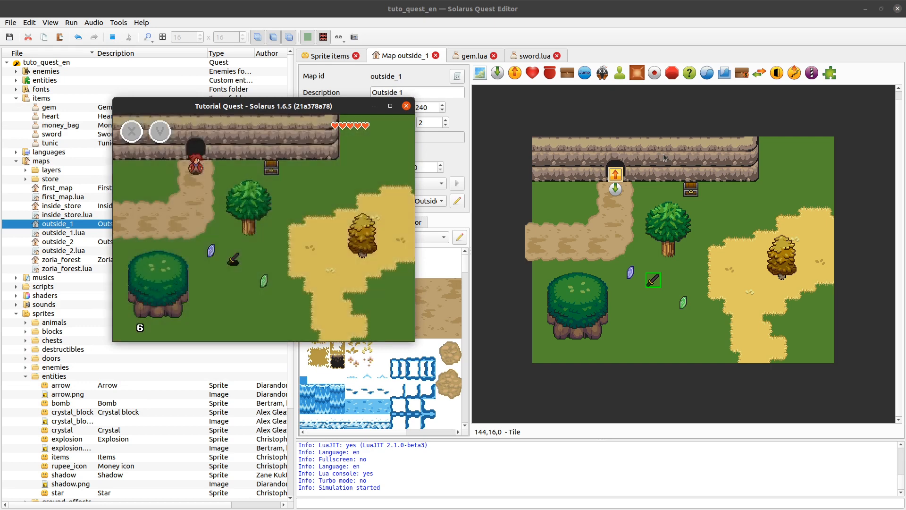
key(Right)
key(Down)
key(Right)
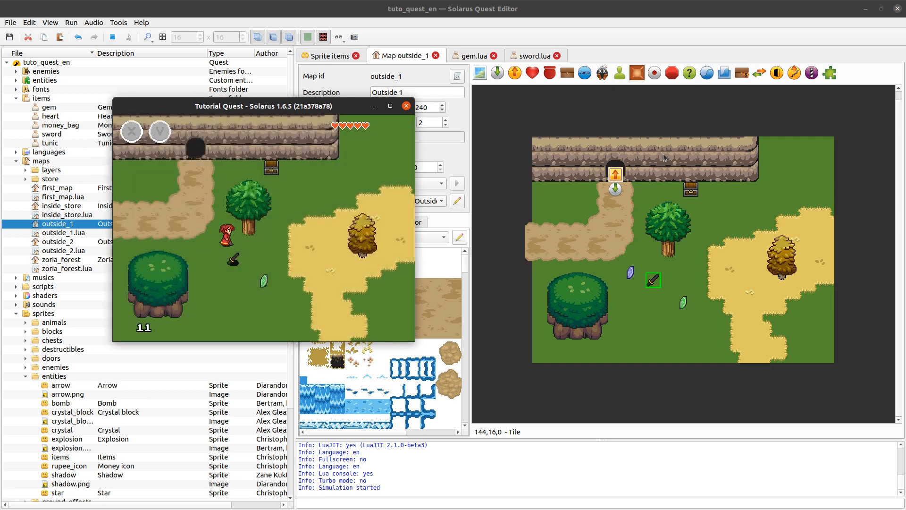
key(Down)
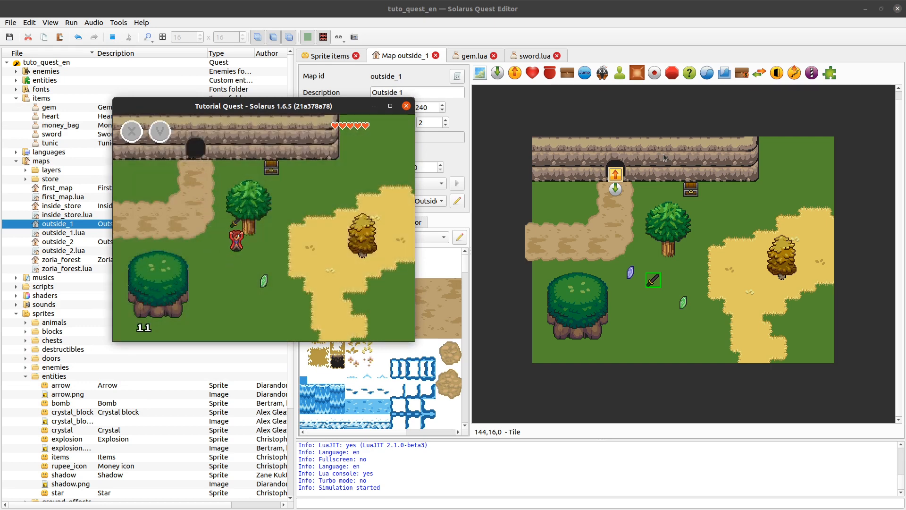
key(Right)
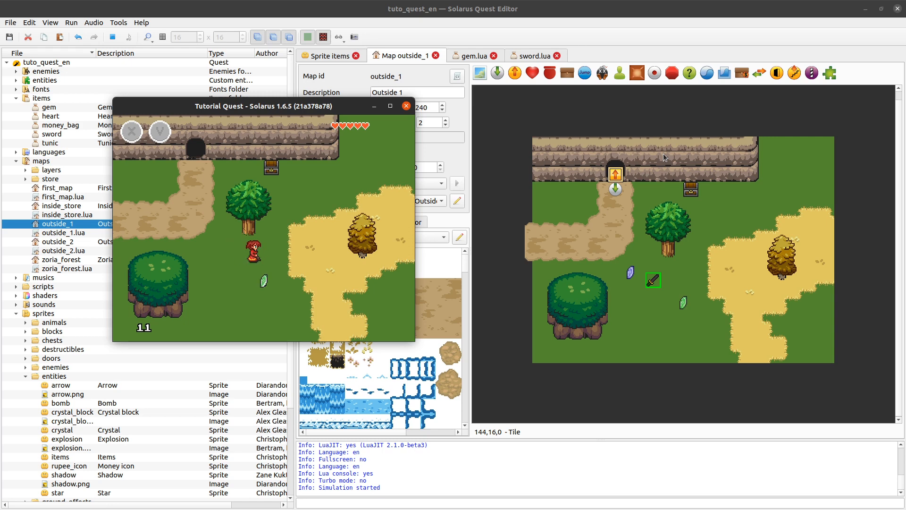
Collect the remaining green gem, open the sword chest in-game and end the test run.
key(Down)
key(Up)
key(space)
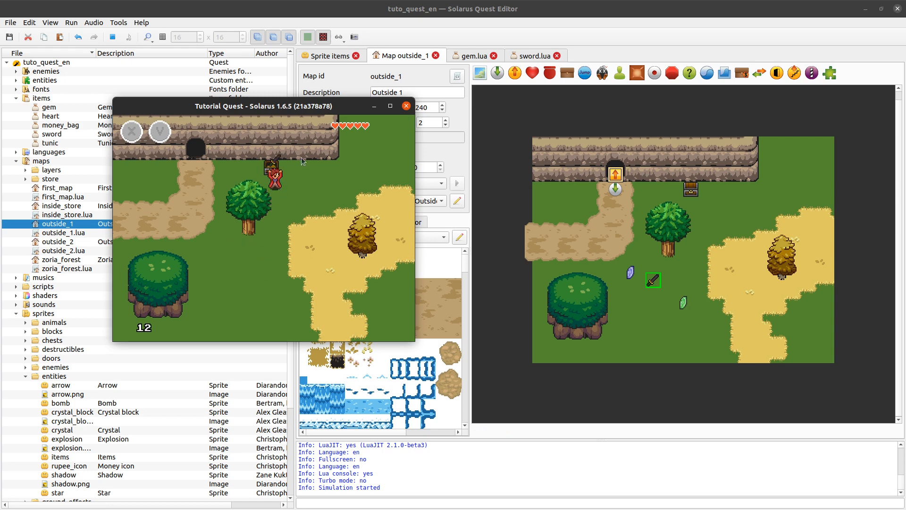
click(406, 106)
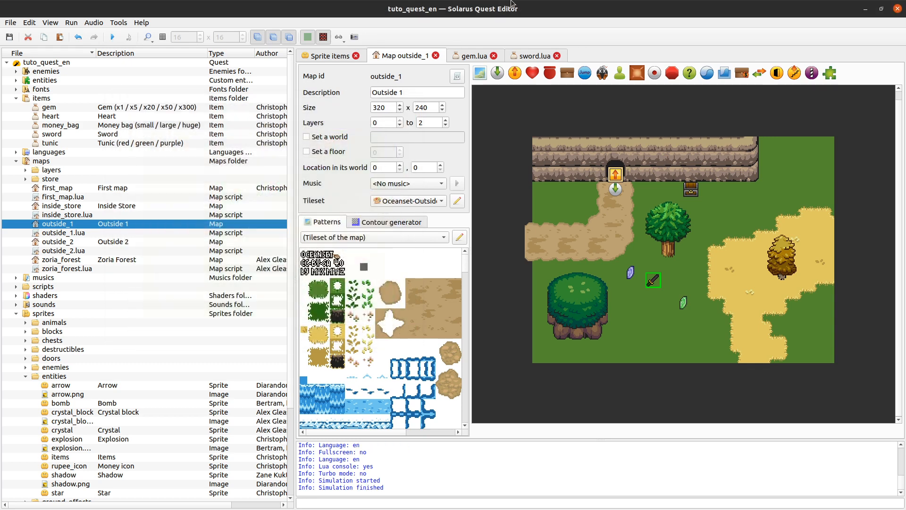
Compare the set_sound_when_picked and set_sound_when_brandished lines of sword.lua with the gem.lua script.
click(524, 56)
click(466, 110)
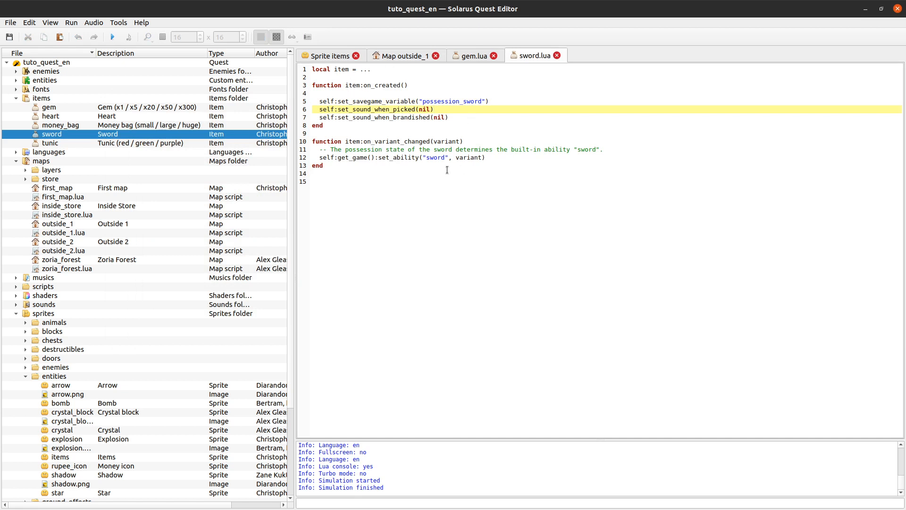
drag(449, 117, 296, 109)
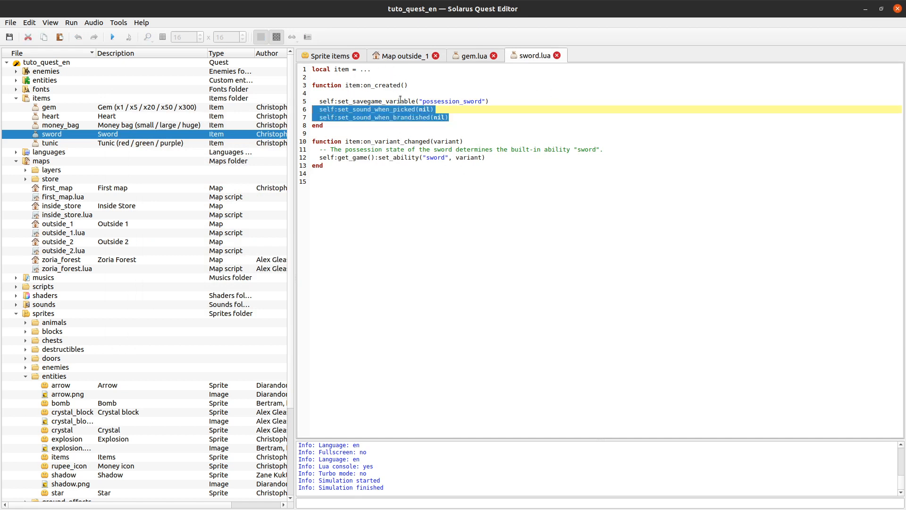
click(502, 96)
click(486, 55)
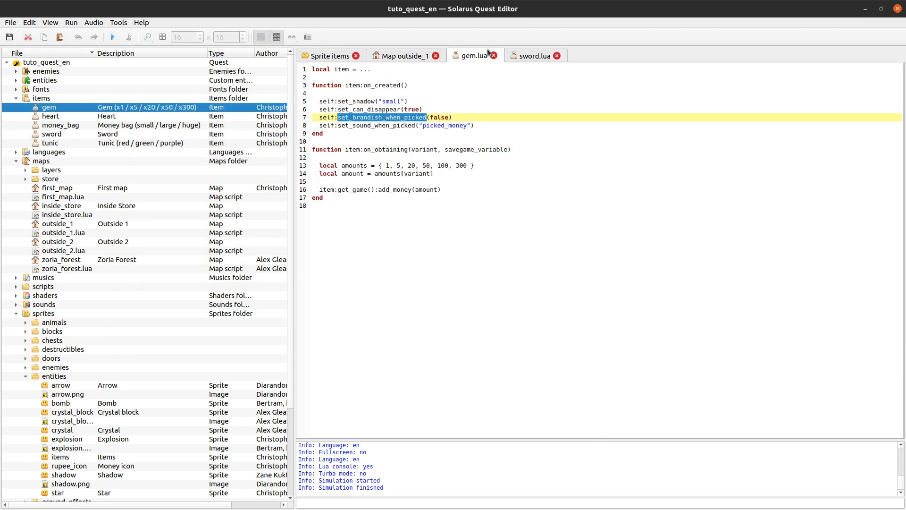
click(490, 107)
In sword.lua, set both the picked sound and the brandished sound to "treasure" instead of nil, and save the script.
click(522, 56)
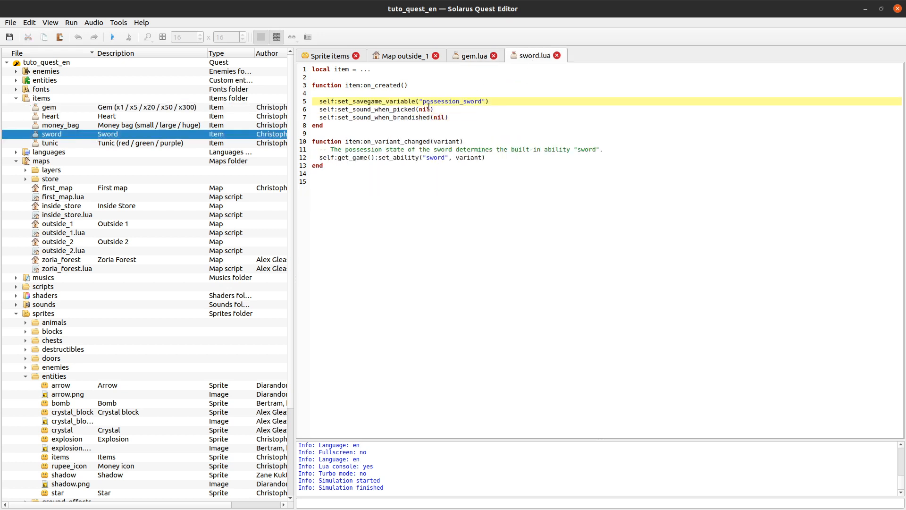
double_click(423, 109)
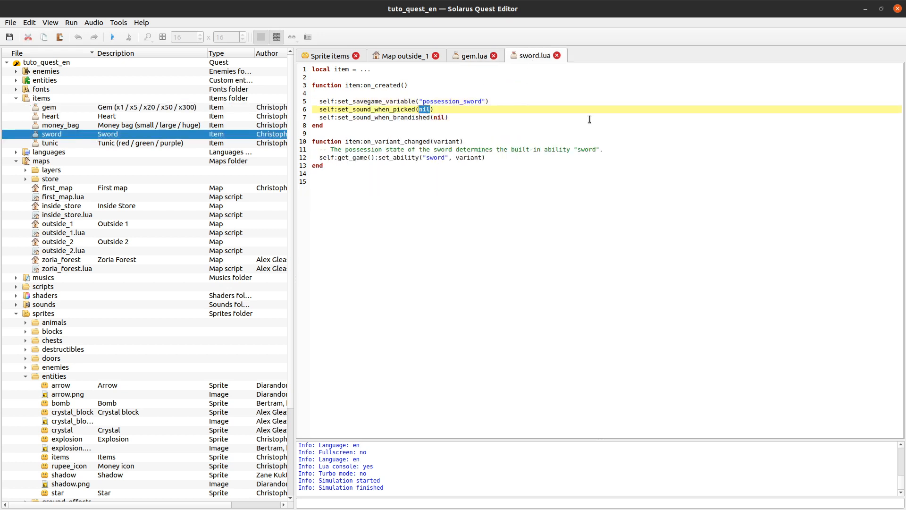
text("treasure")
key(ctrl+shift+Left)
key(ctrl+shift+Left)
key(Down)
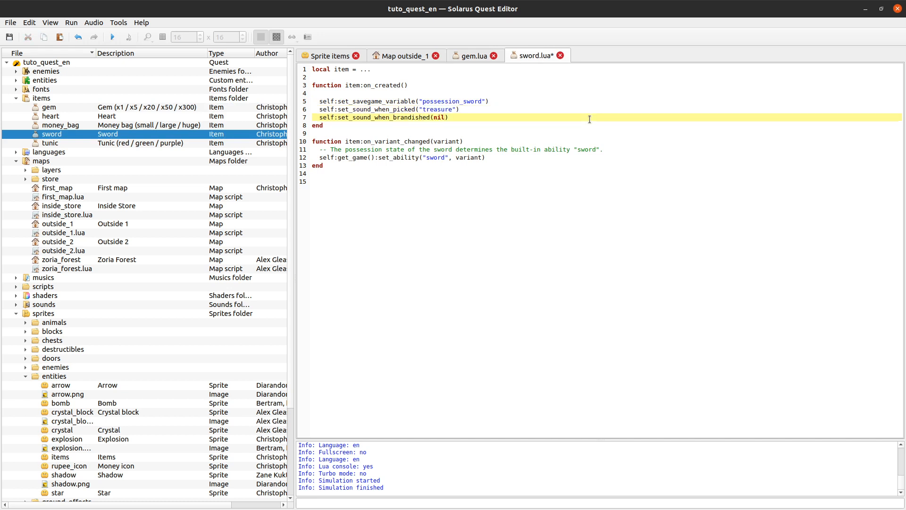
text("treasure")
key(ctrl+s)
Run the quest, move its window aside and walk the hero out to outside_1 to open the sword chest.
drag(501, 118, 295, 112)
click(407, 116)
click(111, 37)
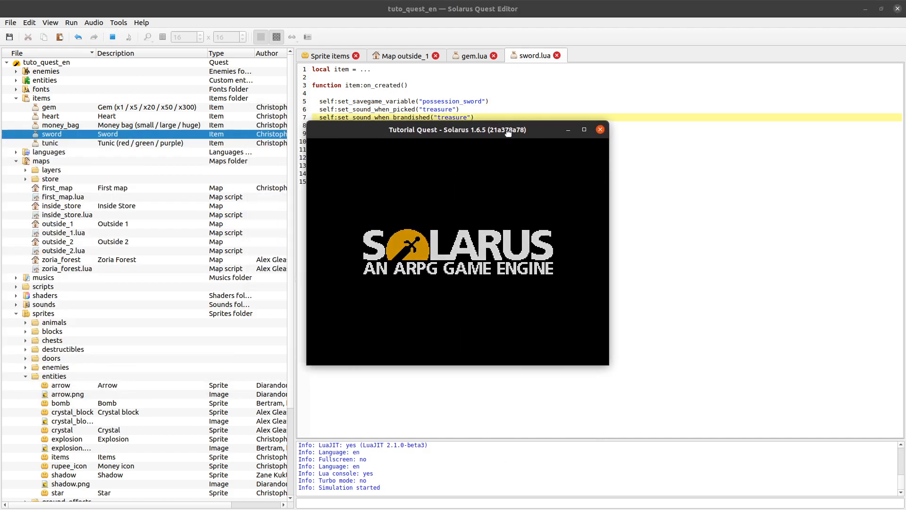
drag(508, 133, 387, 127)
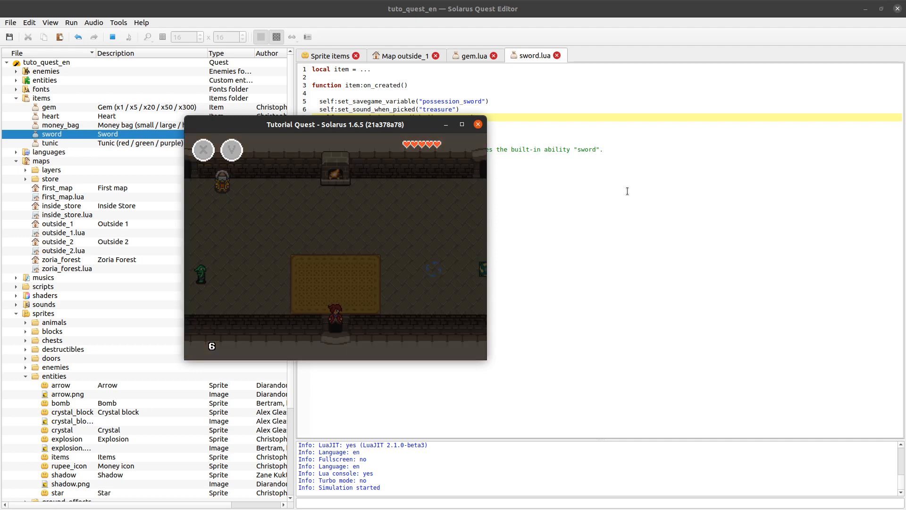
key(Down)
key(Right)
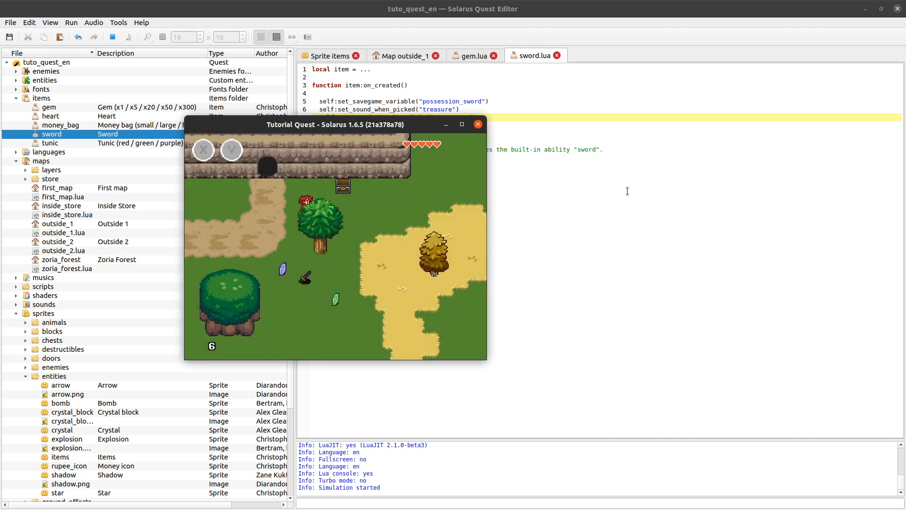
key(Right)
key(Up)
key(space)
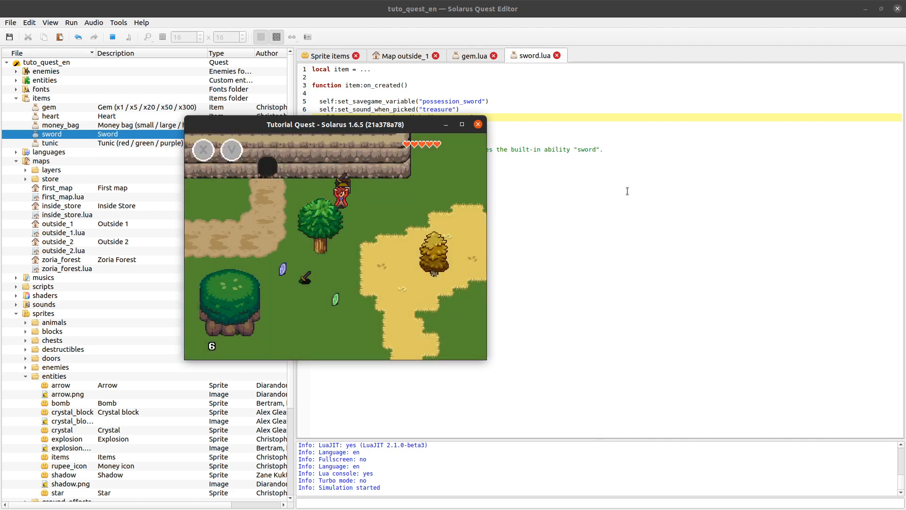
Collect the green and blue gems with the hero, then end the test run and return to sword.lua.
key(Down)
key(Left)
key(Left)
key(Up)
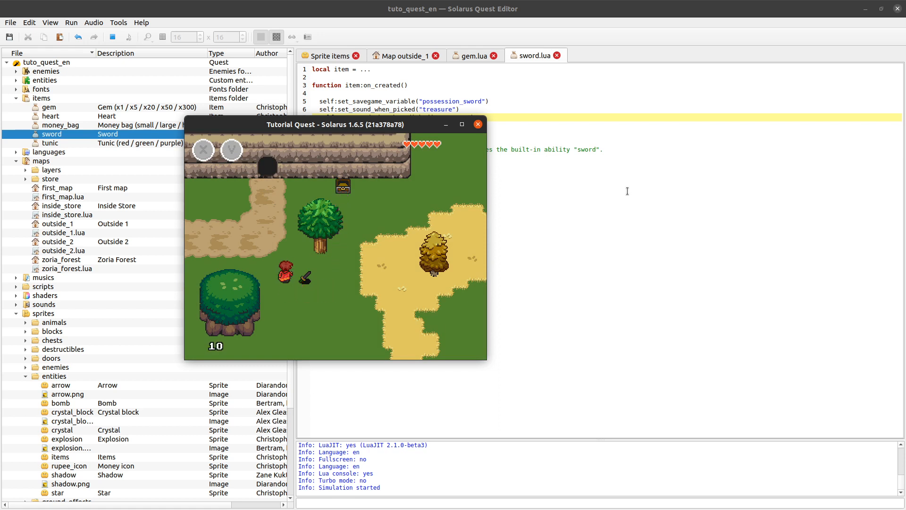
click(478, 124)
click(463, 141)
click(458, 136)
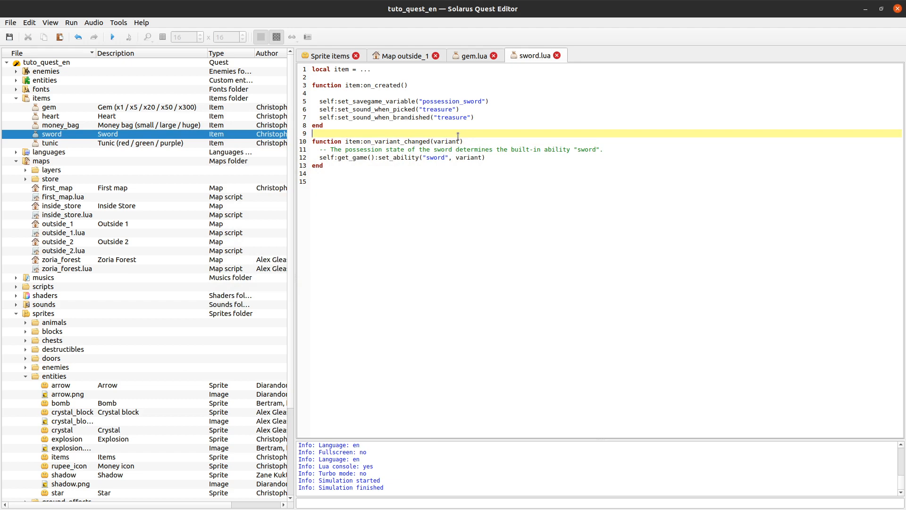
Open dialogs.dat of the English language and widen the file column of the quest tree.
click(409, 56)
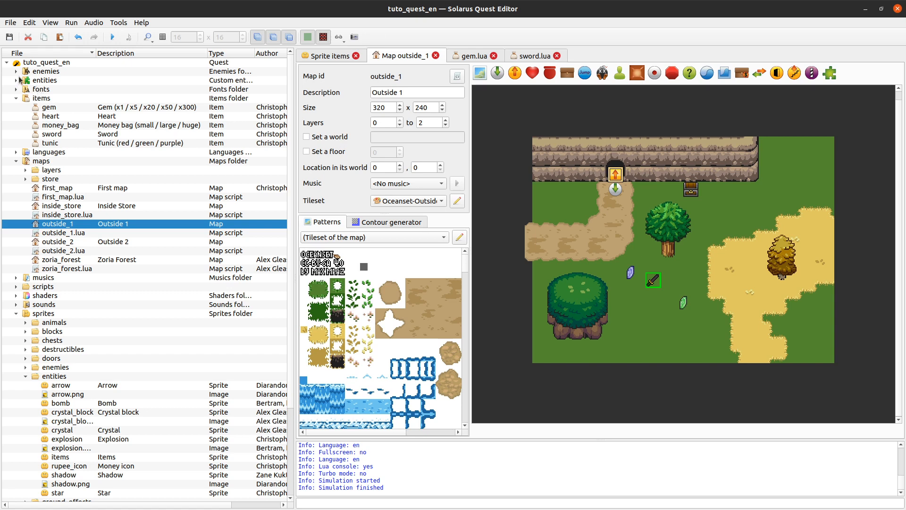
click(30, 144)
click(16, 152)
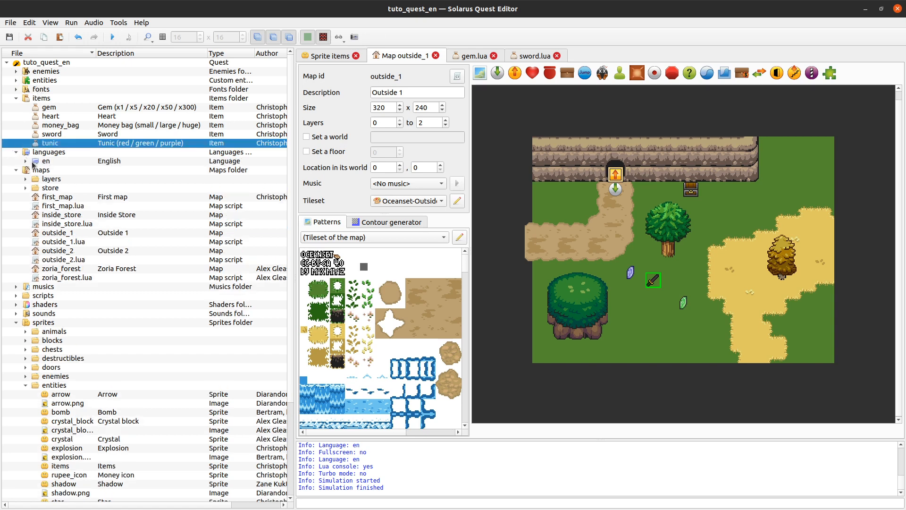
click(25, 161)
click(35, 170)
click(70, 179)
double_click(70, 179)
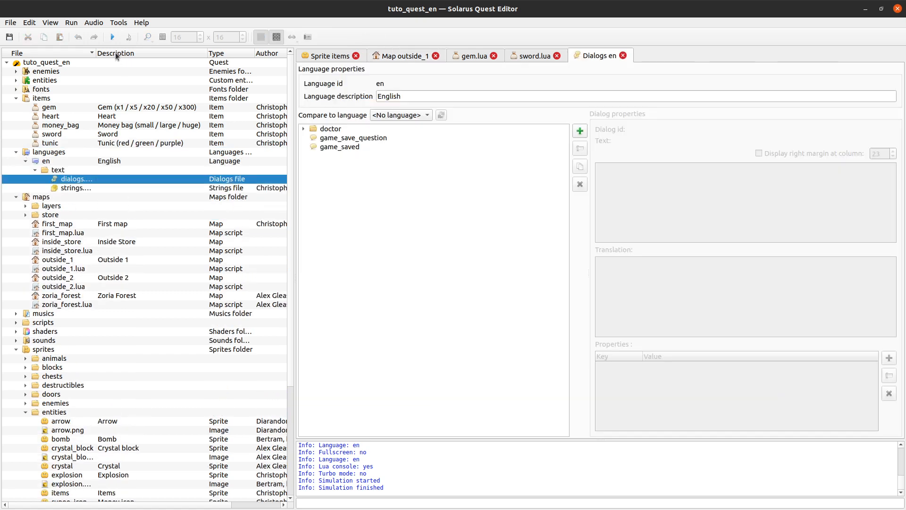
drag(94, 53, 140, 53)
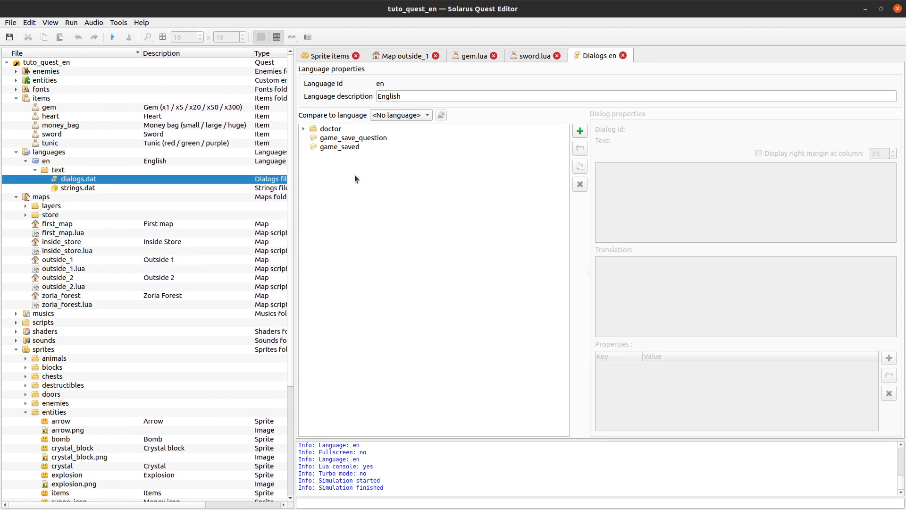
Start a new dialog entry with the id _treasure.gem.1 and widen its entry window.
click(580, 127)
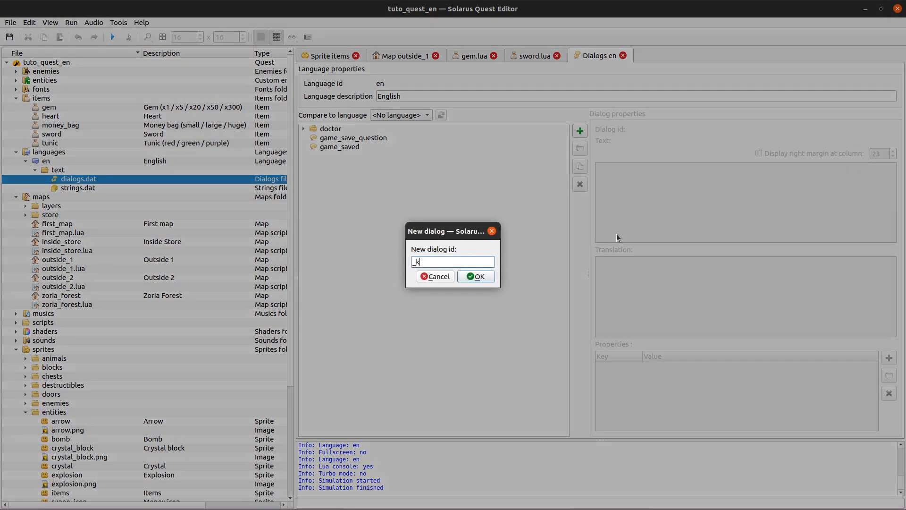
text(_treasure.gem.1)
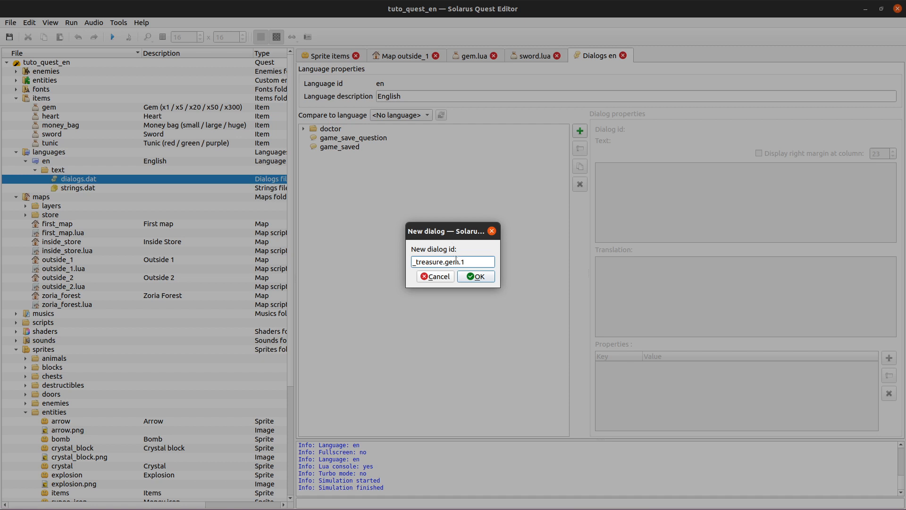
double_click(431, 263)
drag(474, 263, 314, 236)
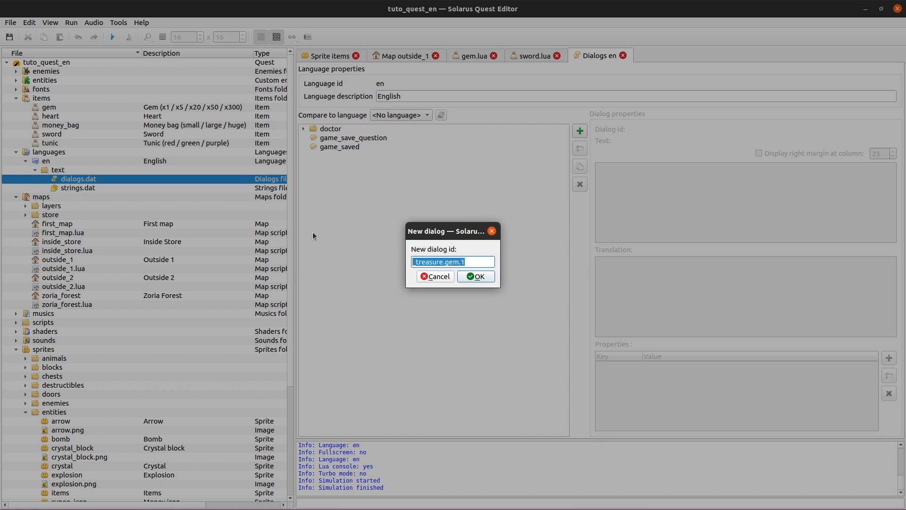
key(End)
double_click(420, 263)
click(417, 263)
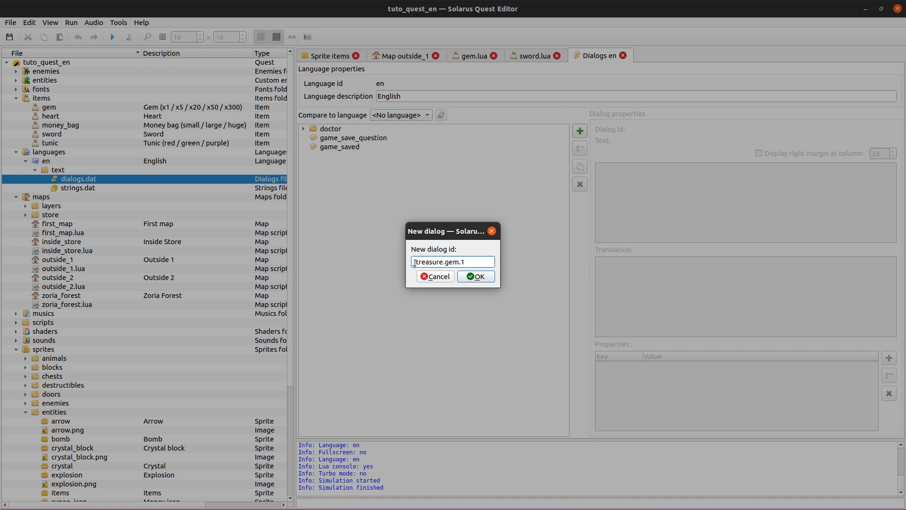
mouse_move(415, 263)
mouse_down()
mouse_move(445, 262)
mouse_move(405, 263)
mouse_up()
click(413, 263)
click(416, 262)
drag(500, 245, 533, 238)
Review the parts of the new dialog id, create the dialog and save the dialogs file.
triple_click(440, 262)
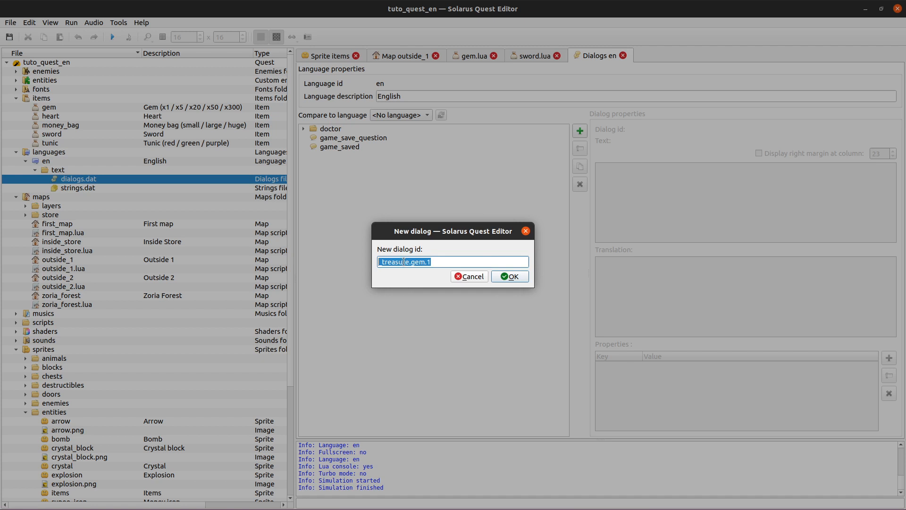
triple_click(434, 260)
click(443, 258)
drag(381, 260, 408, 256)
click(448, 262)
double_click(414, 263)
click(428, 261)
click(512, 277)
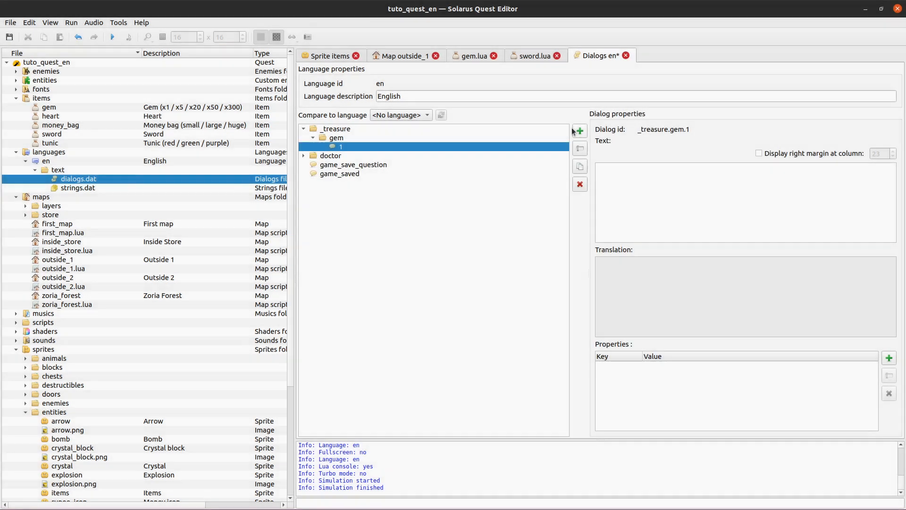
key(ctrl+s)
Enter "You found a gem!" and "Woo-hoo!" as two lines of the gem dialog's text and save.
click(680, 208)
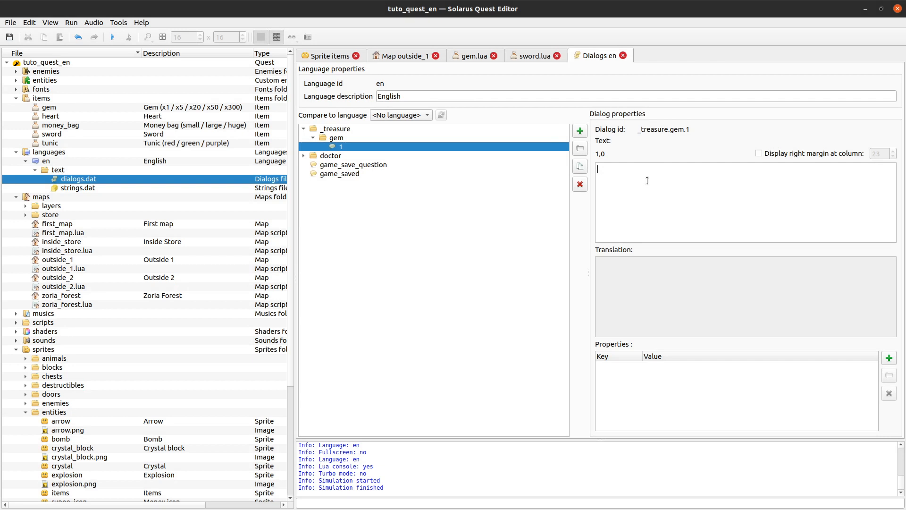
text(You fpou)
key(BackSpace)
text(ound a gem! Woo-)
text(hoo!)
click(681, 288)
key(ctrl+s)
Run the quest, collect both gems, open the chest with the hero and end the test run.
click(112, 37)
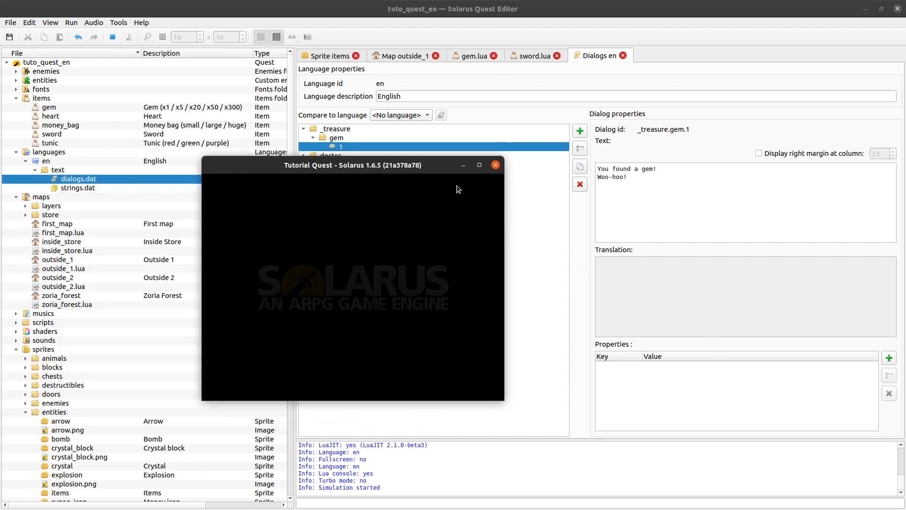
key(Down)
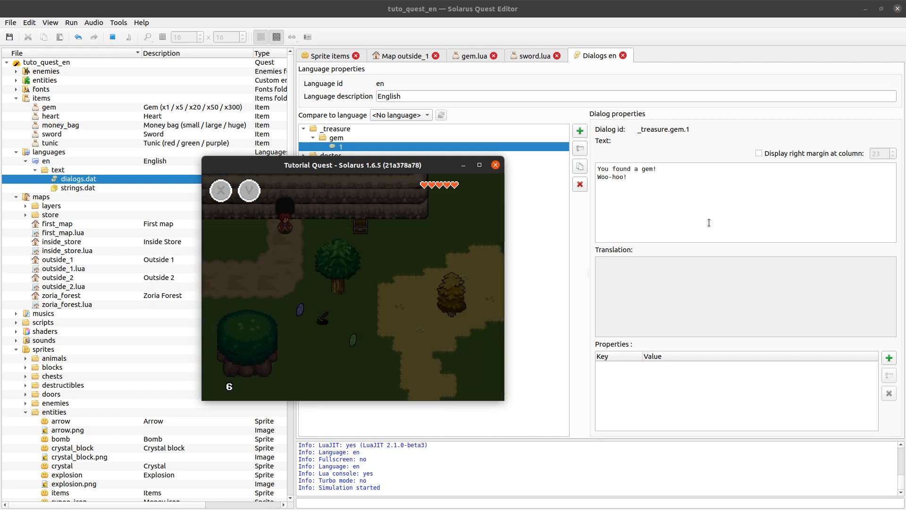
key(Right)
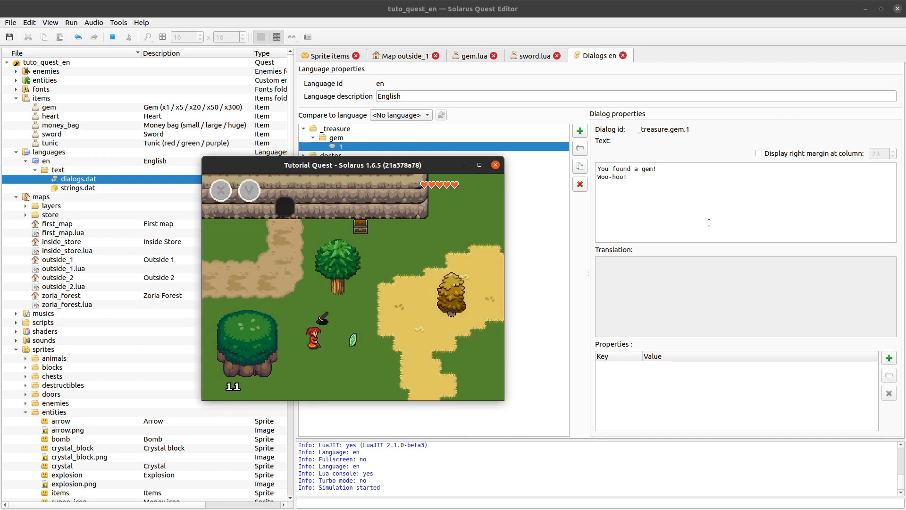
key(Up)
key(Up)
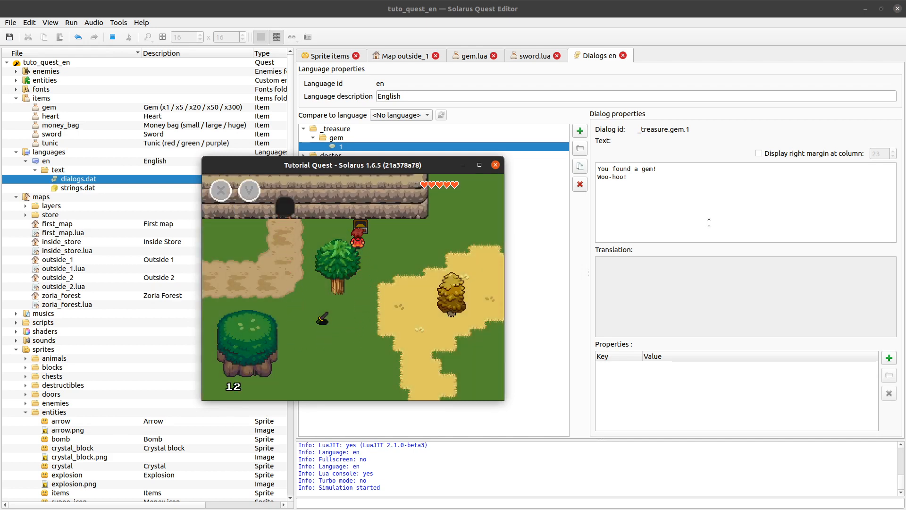
key(space)
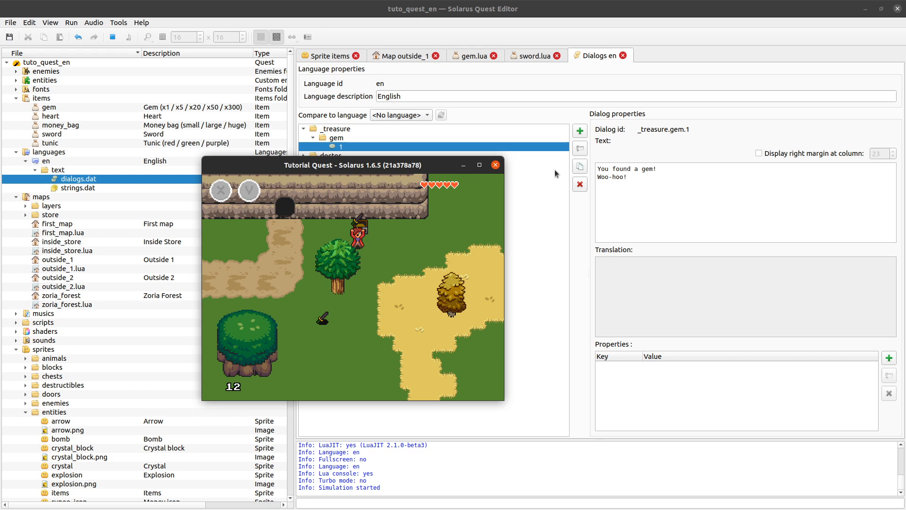
click(496, 165)
On outside_1, change the chest's treasure to the Gem item.
click(412, 56)
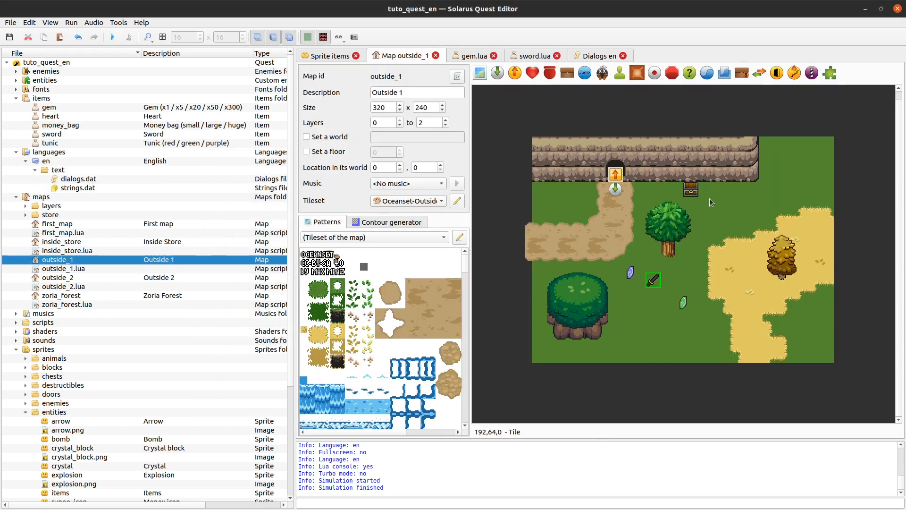
double_click(690, 190)
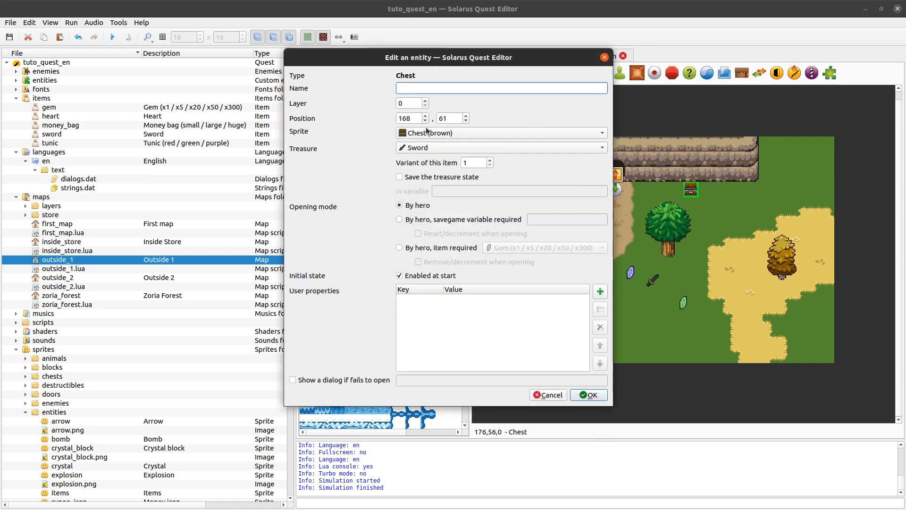
click(457, 144)
click(472, 122)
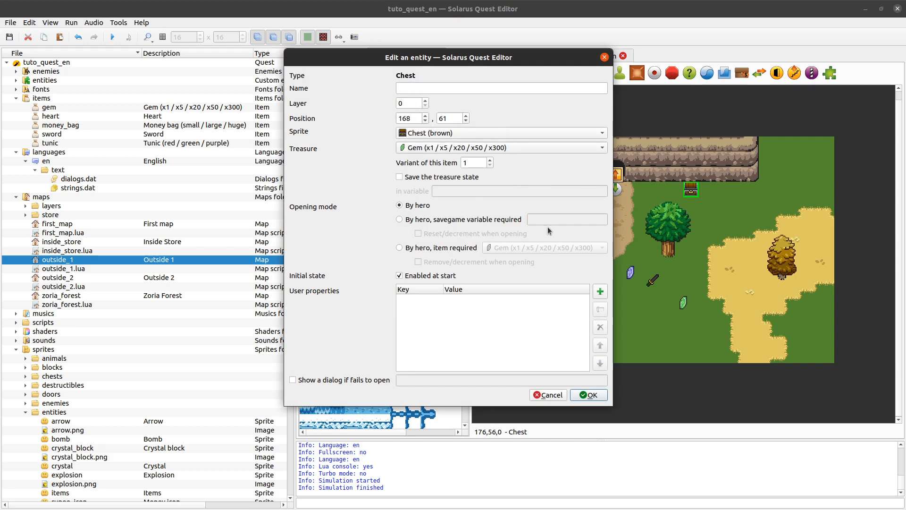
click(596, 396)
Test the gem chest in-game, dismiss the treasure dialog and end the test run.
key(F5)
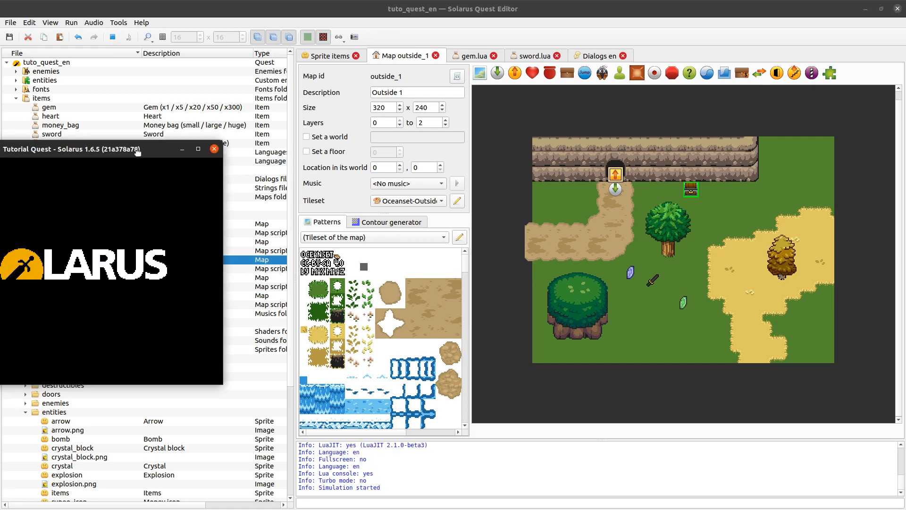
key(Down)
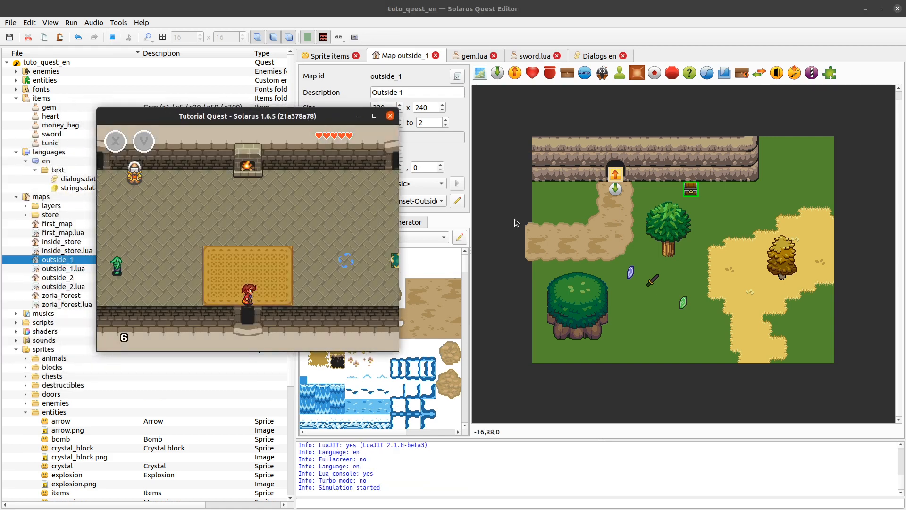
key(Down)
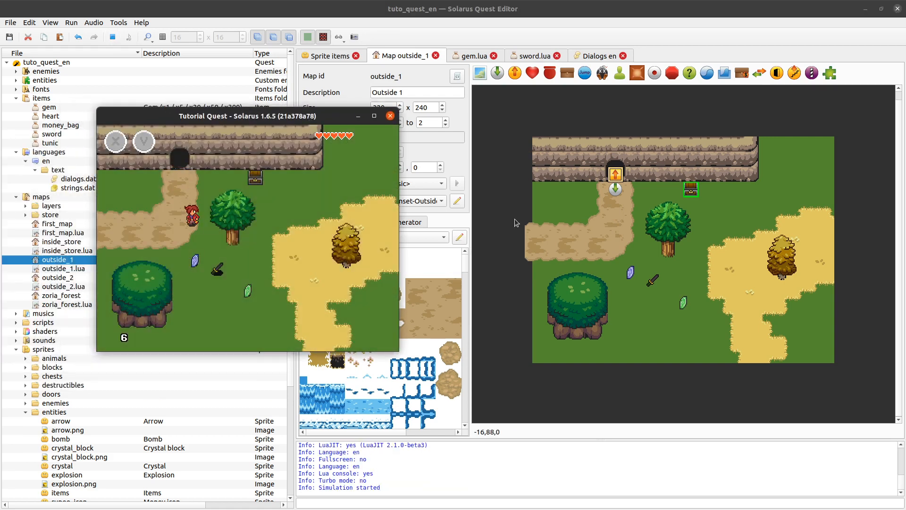
key(Right)
key(Up)
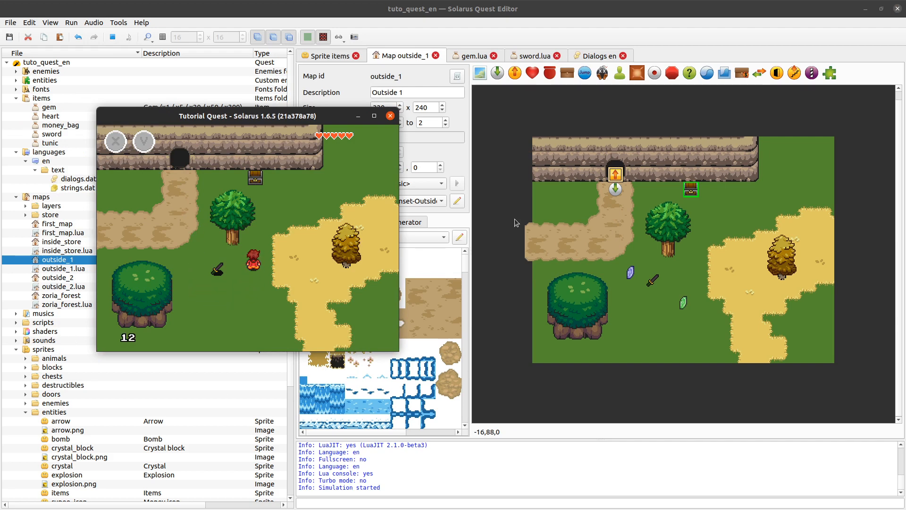
key(space)
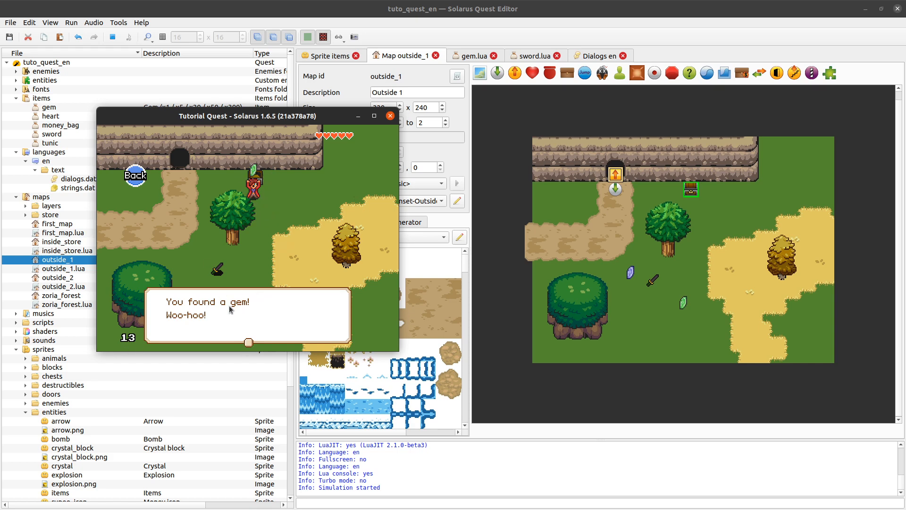
key(space)
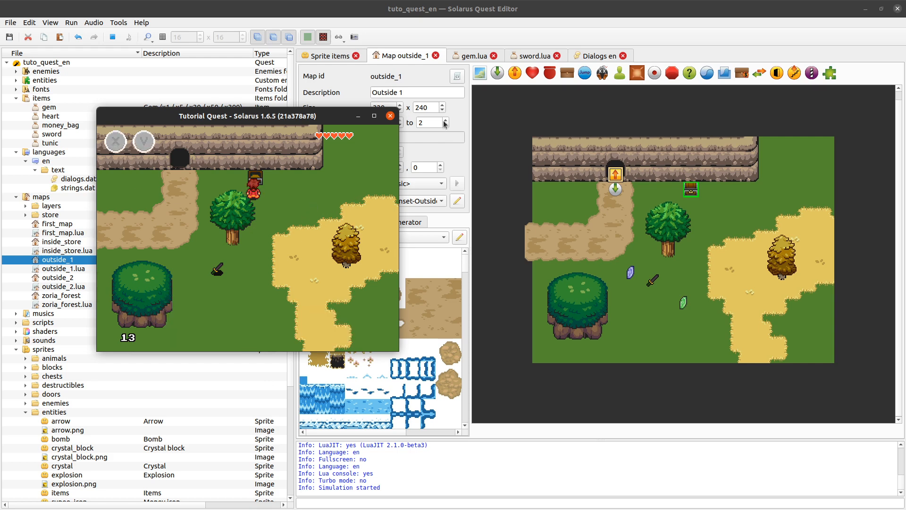
click(390, 115)
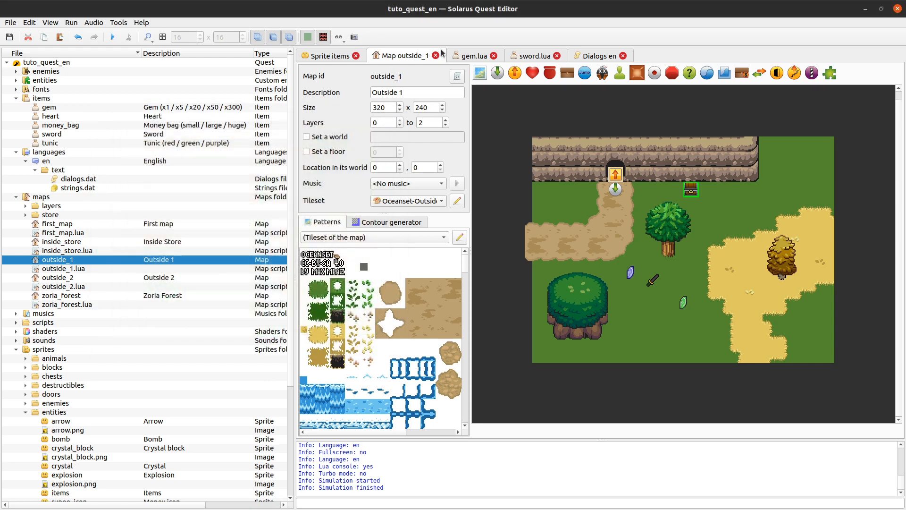
Show the gem.lua script and look through the money_bag and heart entries of the items folder.
click(473, 56)
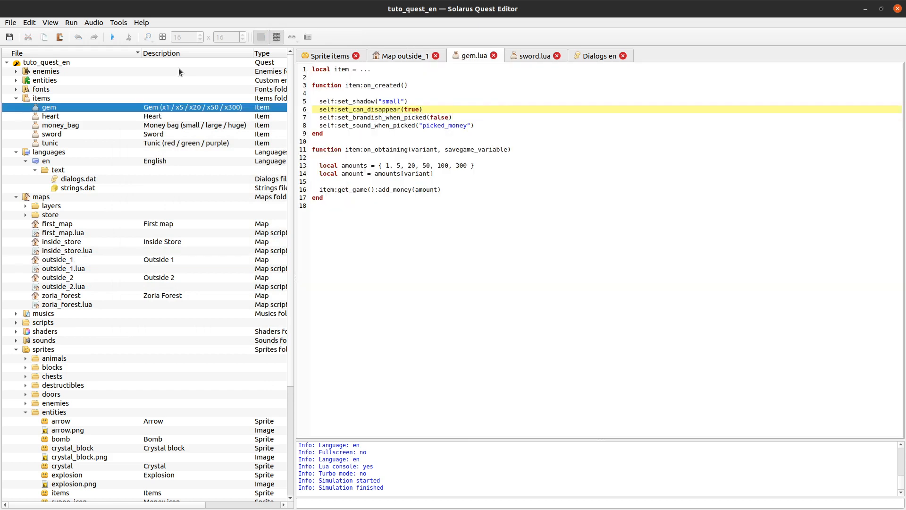
key(Up)
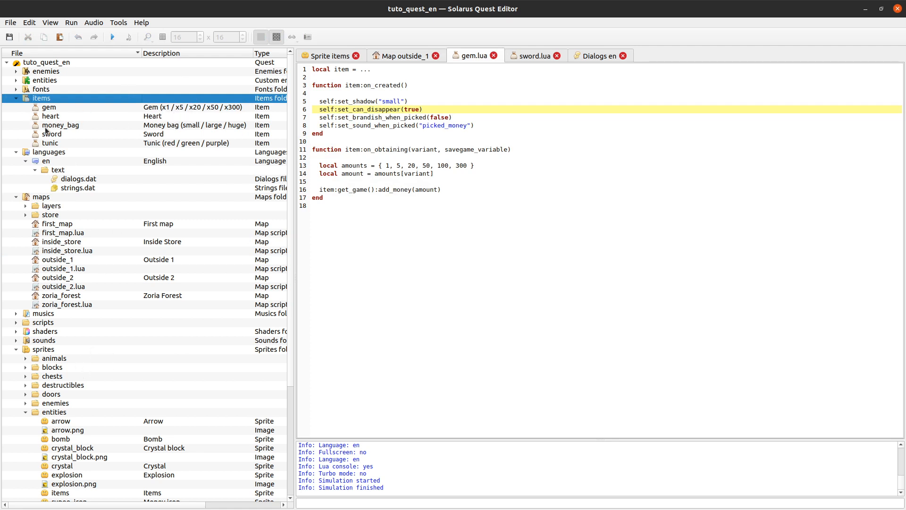
click(62, 125)
click(52, 116)
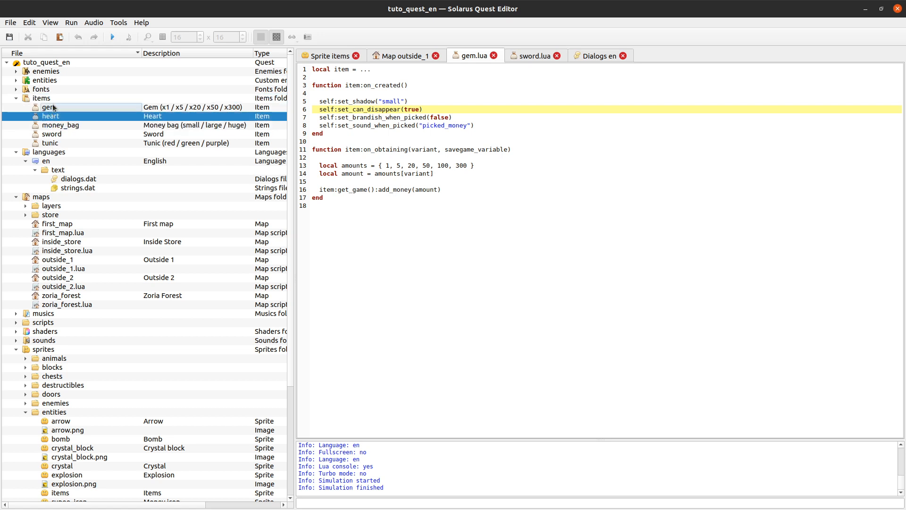
Show the gem entry in the items folder and its matching _treasure.gem.1 entry in the English dialogs.
click(62, 109)
click(68, 136)
click(53, 108)
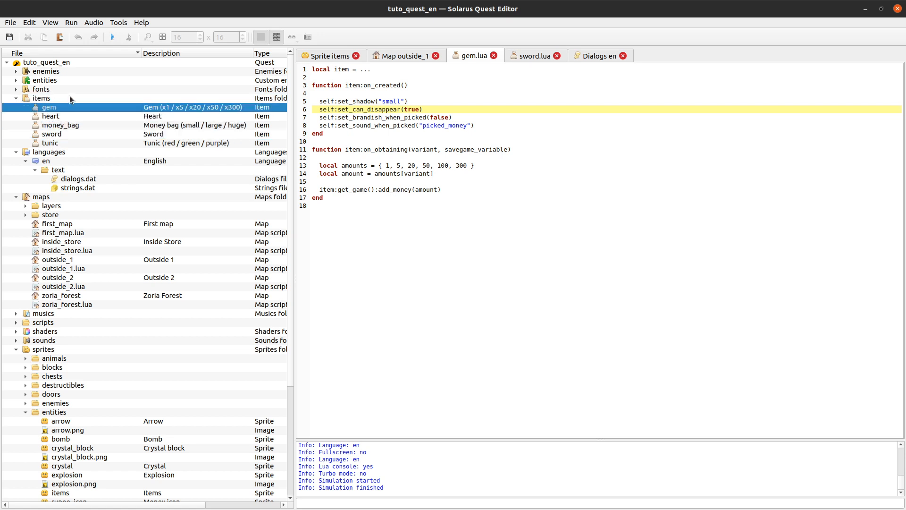
click(564, 54)
click(576, 54)
click(399, 57)
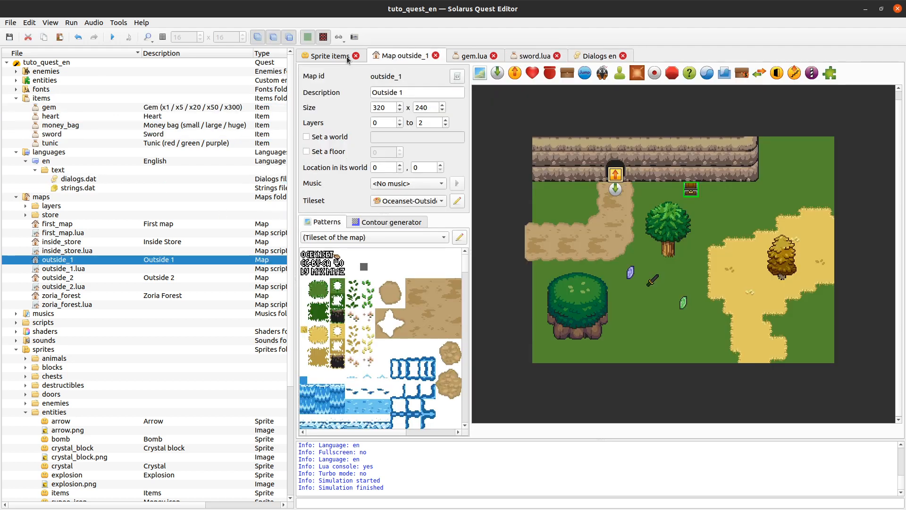
click(328, 56)
click(597, 55)
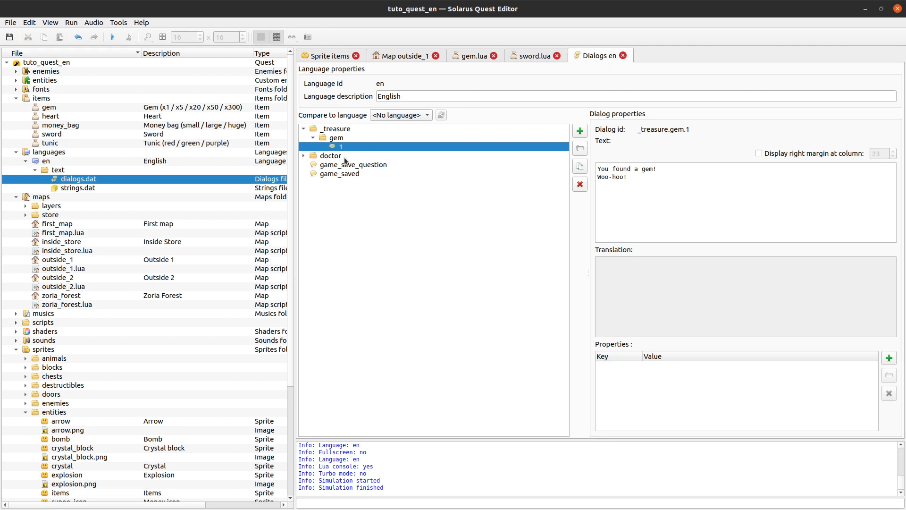
click(54, 110)
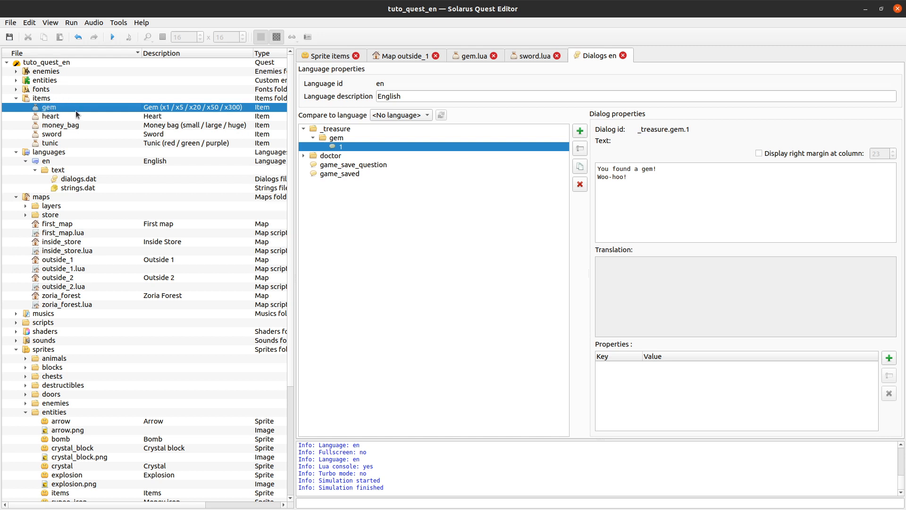
click(339, 139)
right_click(341, 142)
click(373, 158)
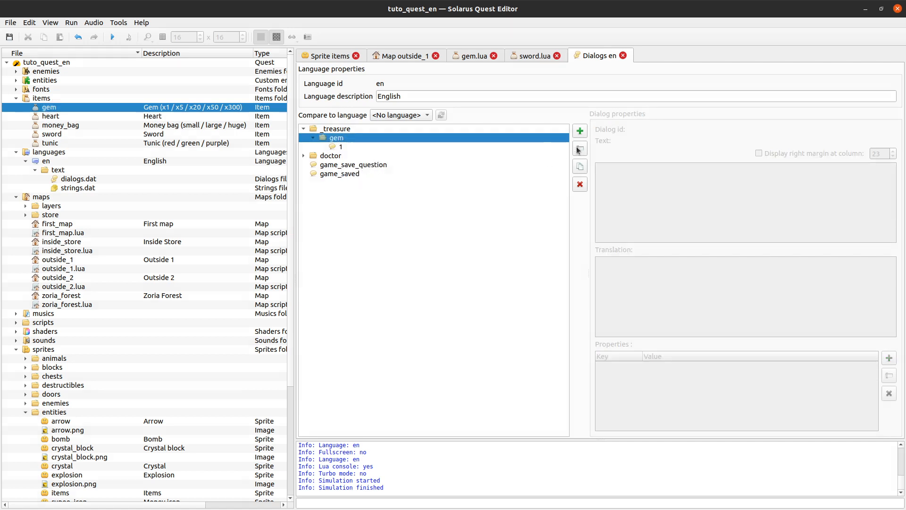
click(493, 284)
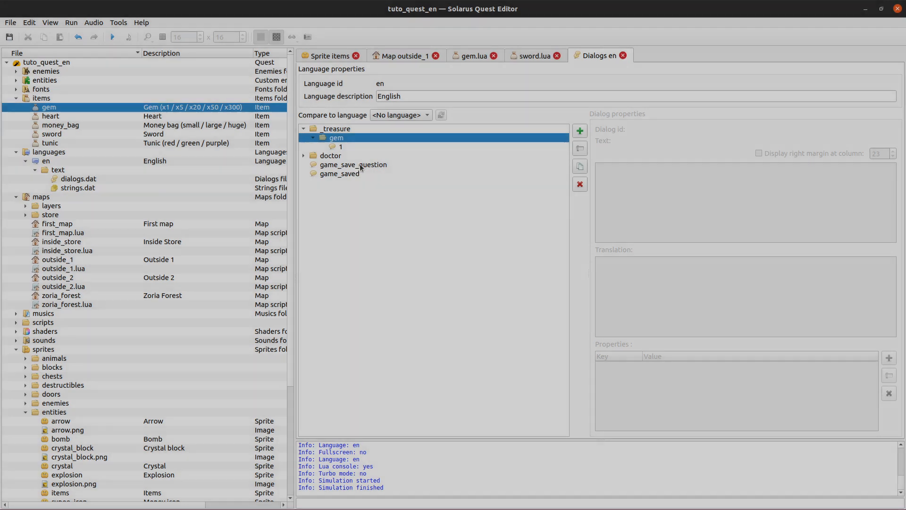
Try changing the id of the _treasure.gem.1 dialog to _treasure.equipement/gem.1.
click(384, 146)
click(580, 148)
key(Home)
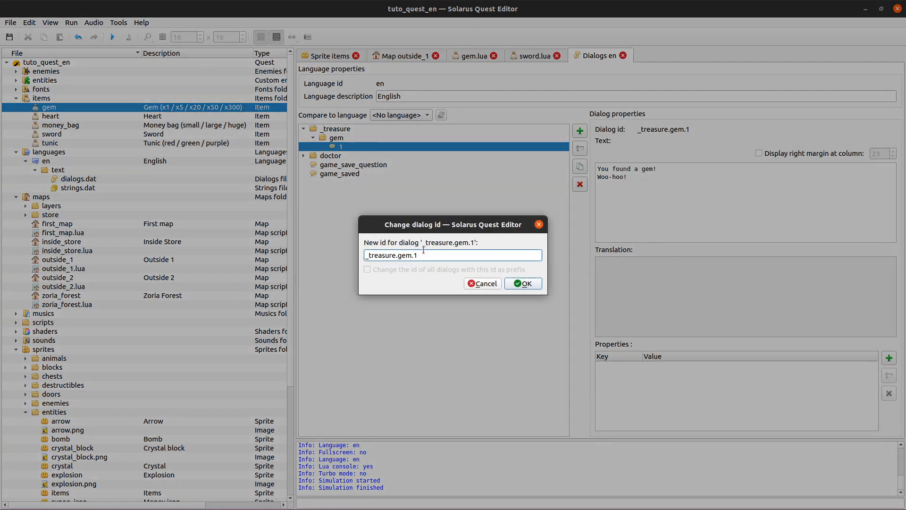
text(equipement/)
drag(462, 255, 350, 255)
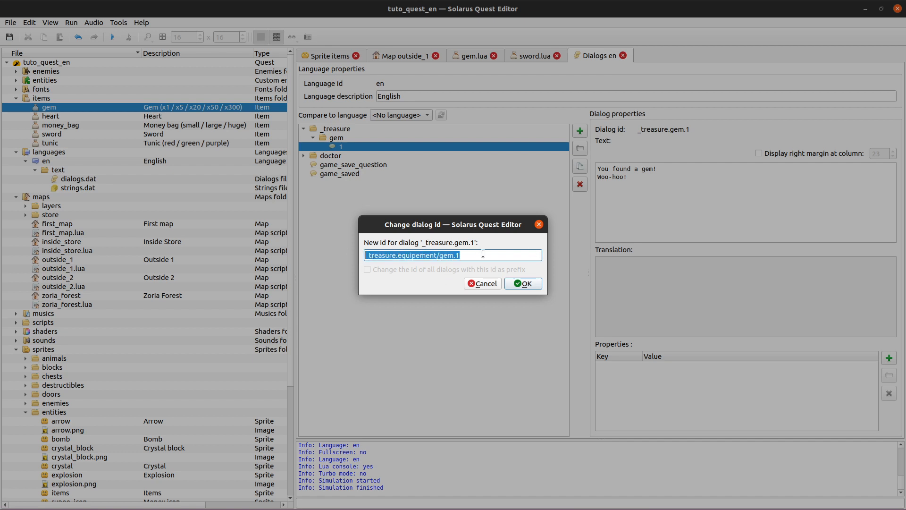
click(483, 254)
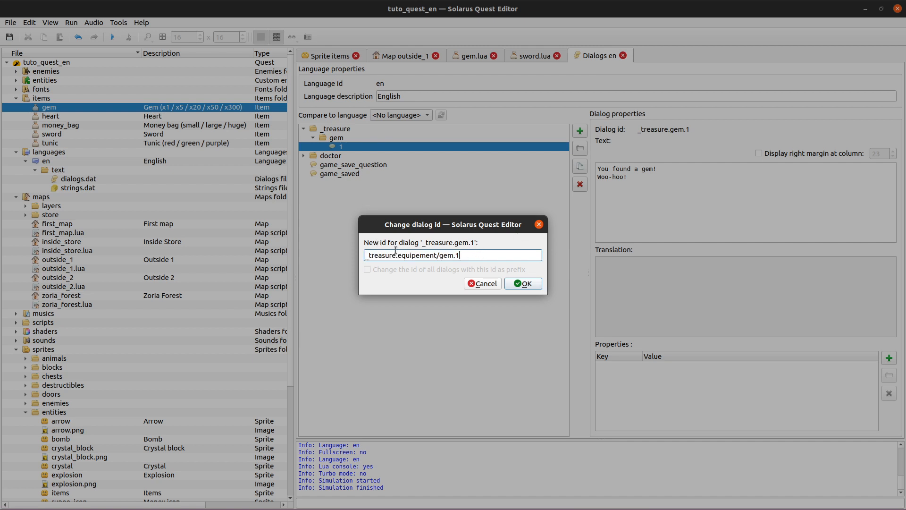
Highlight the prefix, item name and variant parts of the new dialog id, and cancel the id change.
drag(366, 255, 386, 256)
key(shift+Right)
key(shift+Right)
click(392, 259)
drag(397, 254, 461, 250)
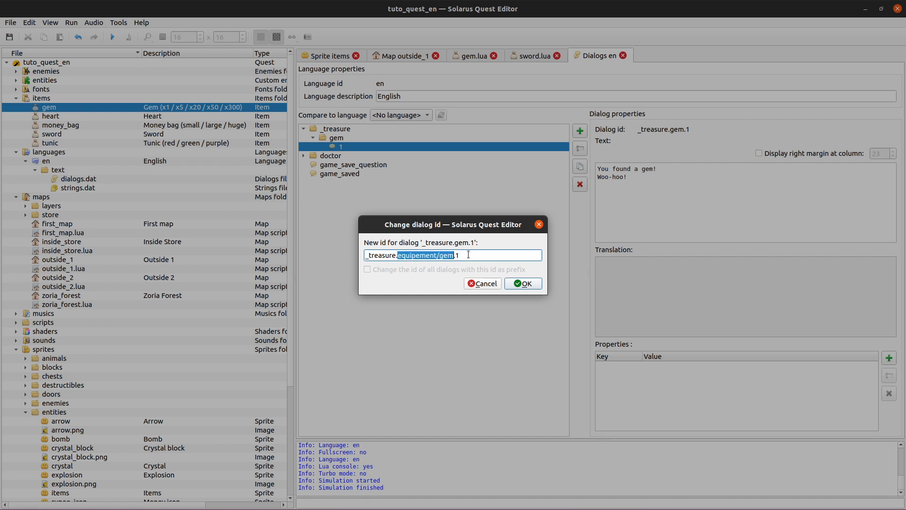
click(460, 256)
double_click(455, 255)
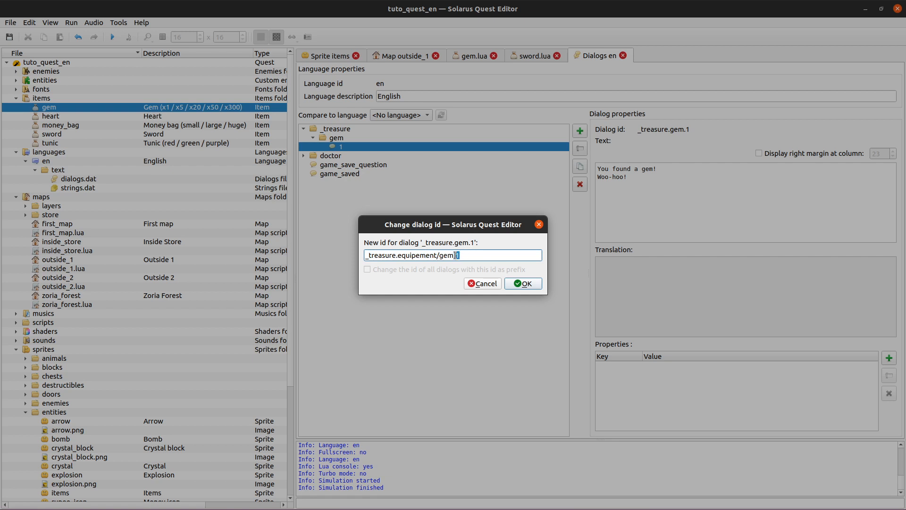
click(474, 252)
key(ctrl+z)
drag(399, 255, 402, 255)
click(502, 254)
click(486, 283)
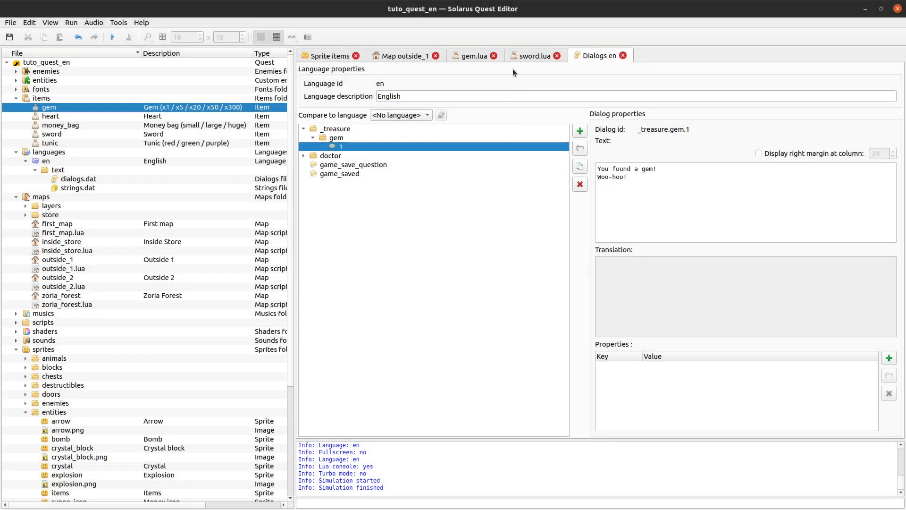
Review the sword and gem scripts, and show the gem pickables and the chest on outside_1.
click(525, 55)
click(486, 55)
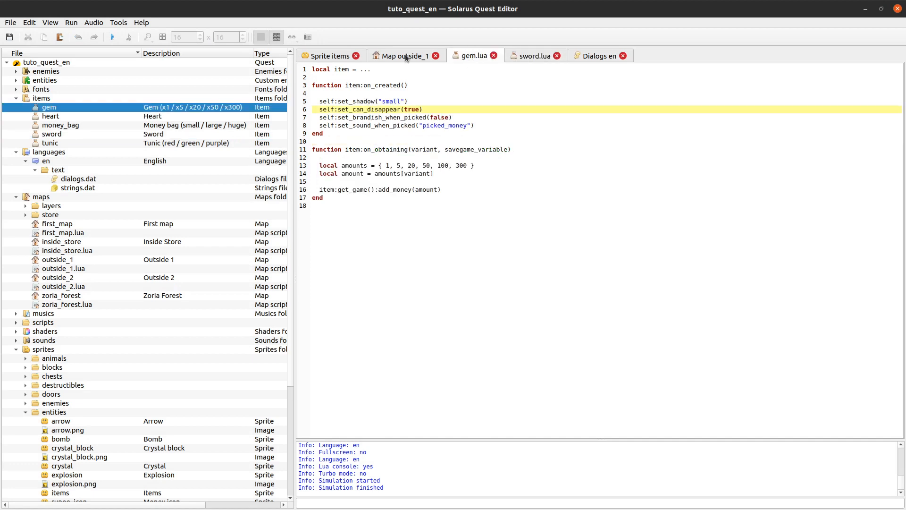
click(405, 57)
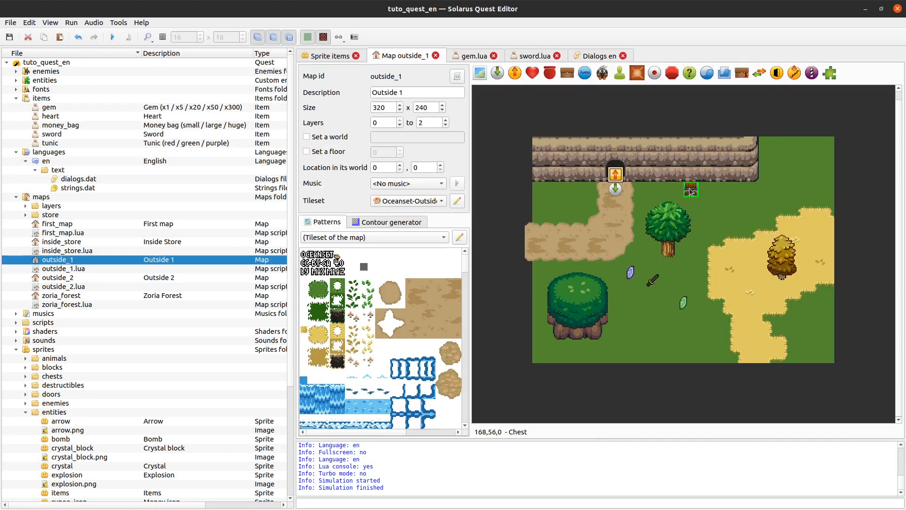
click(630, 272)
click(684, 303)
click(694, 190)
click(684, 111)
click(631, 274)
Place an enemy at 200, 93 on outside_1, below the chest, and open its properties.
click(607, 73)
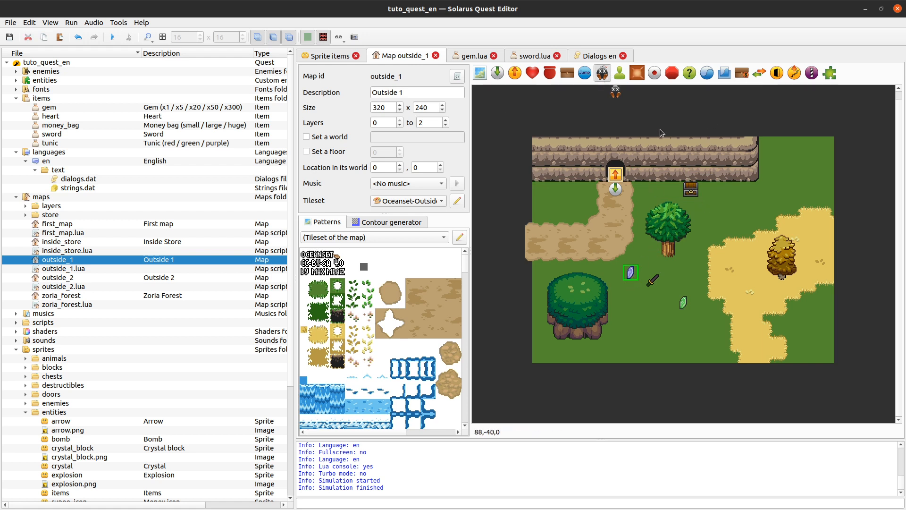
click(725, 222)
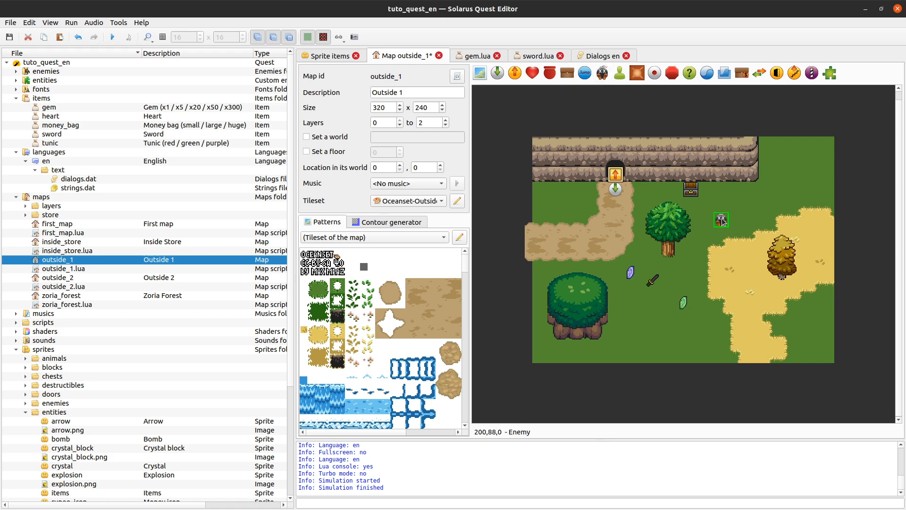
double_click(721, 220)
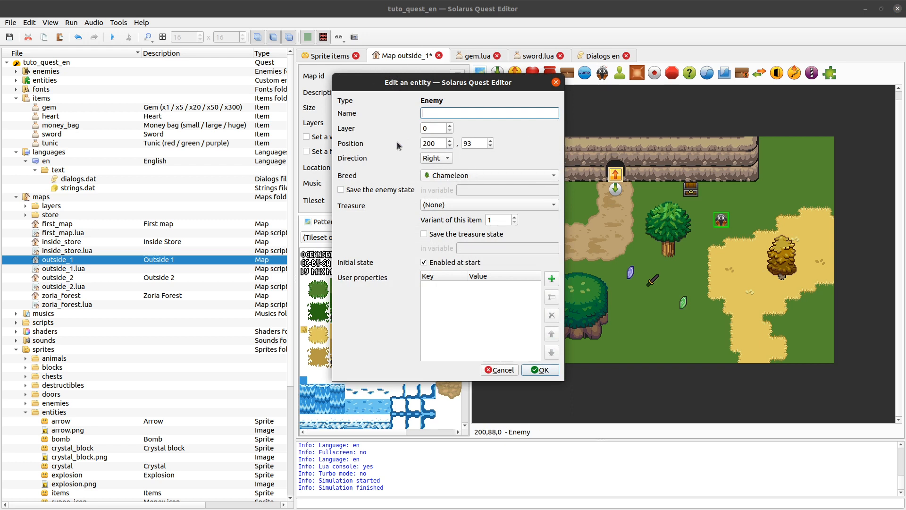
click(430, 234)
click(431, 236)
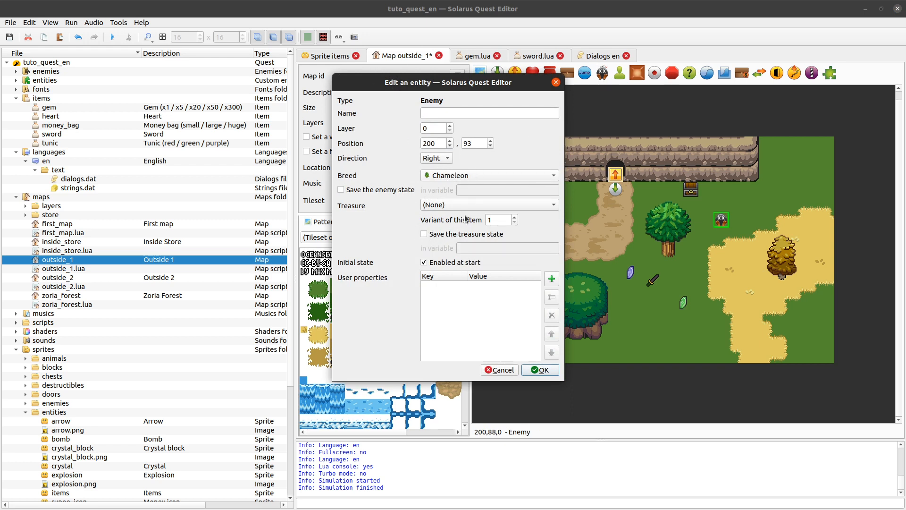
Try Sword as the enemy's treasure with and without saving its state, discard the edits and delete the enemy.
click(474, 205)
click(402, 208)
click(465, 207)
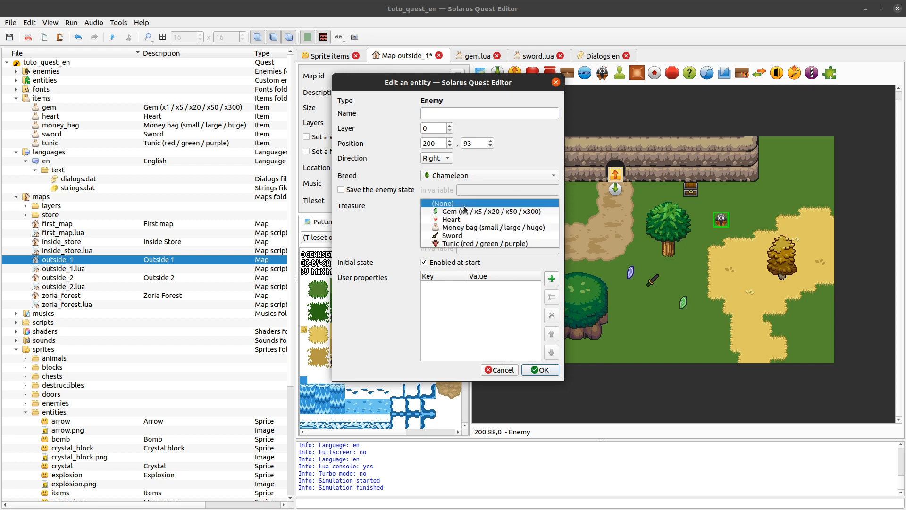
click(392, 208)
click(448, 206)
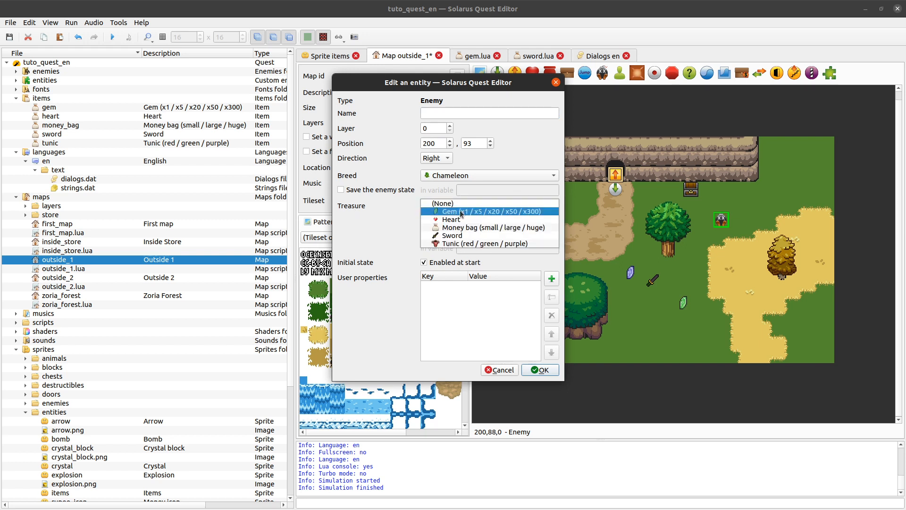
click(461, 236)
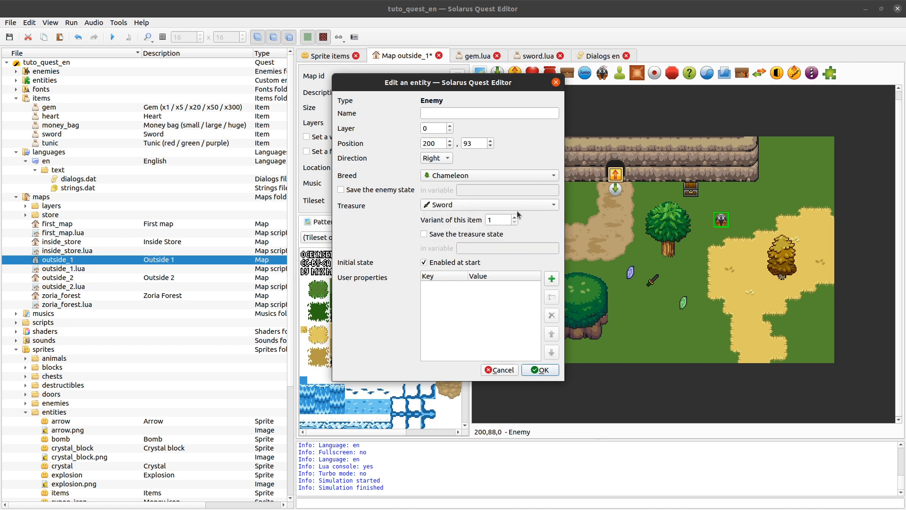
click(499, 235)
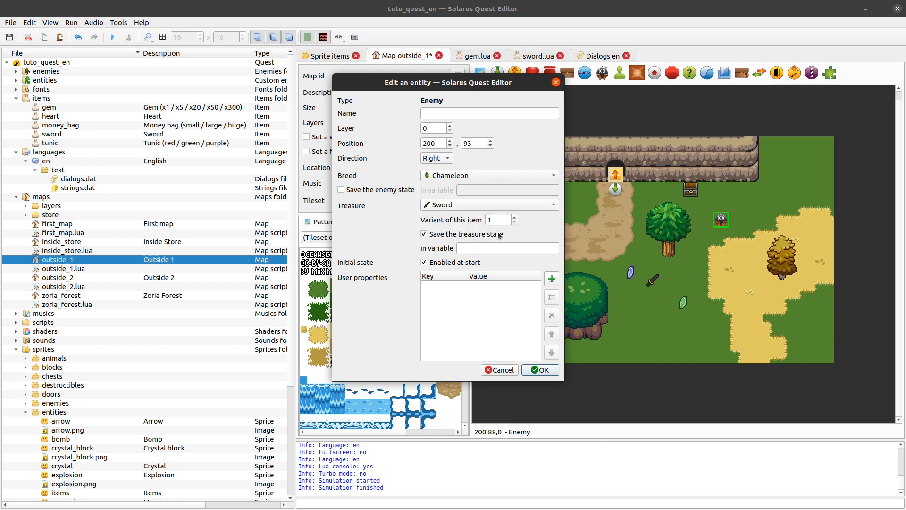
click(499, 234)
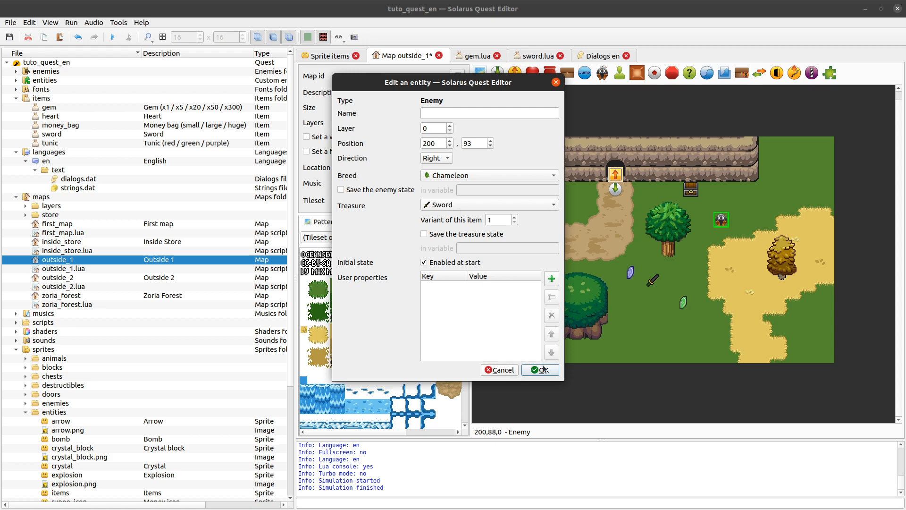
click(499, 369)
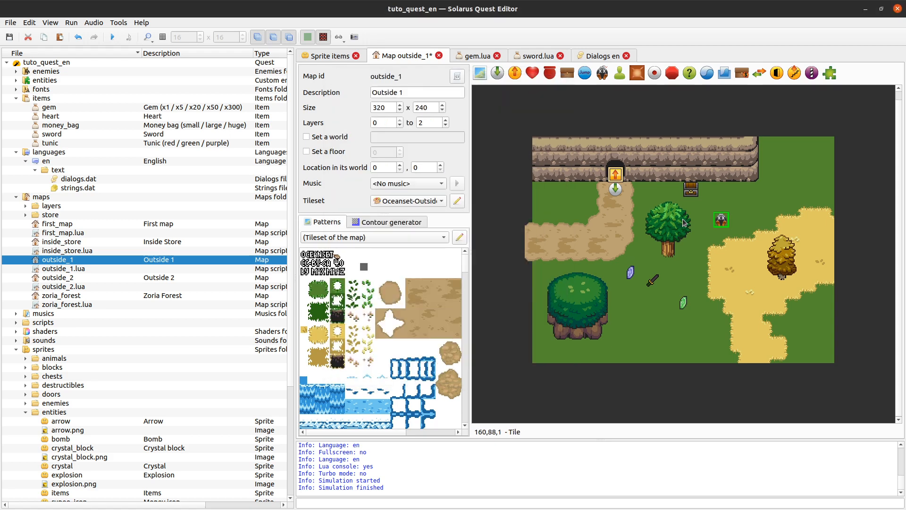
right_click(729, 219)
click(775, 396)
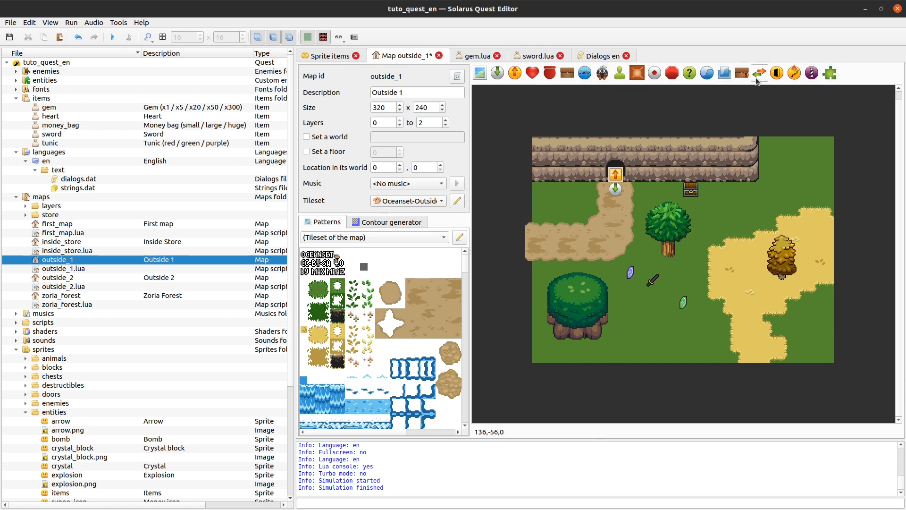
Place a shop treasure at 200, 64 on outside_1 and try Heart as its treasure.
click(741, 79)
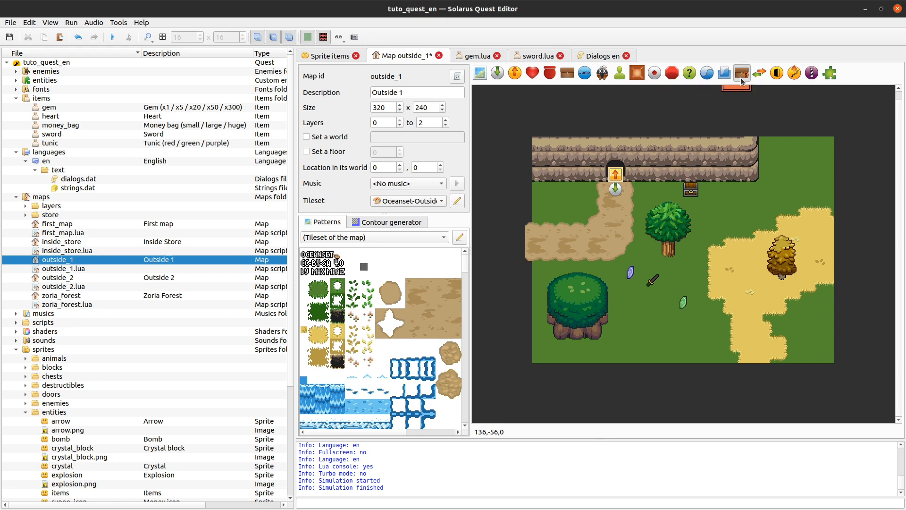
click(737, 216)
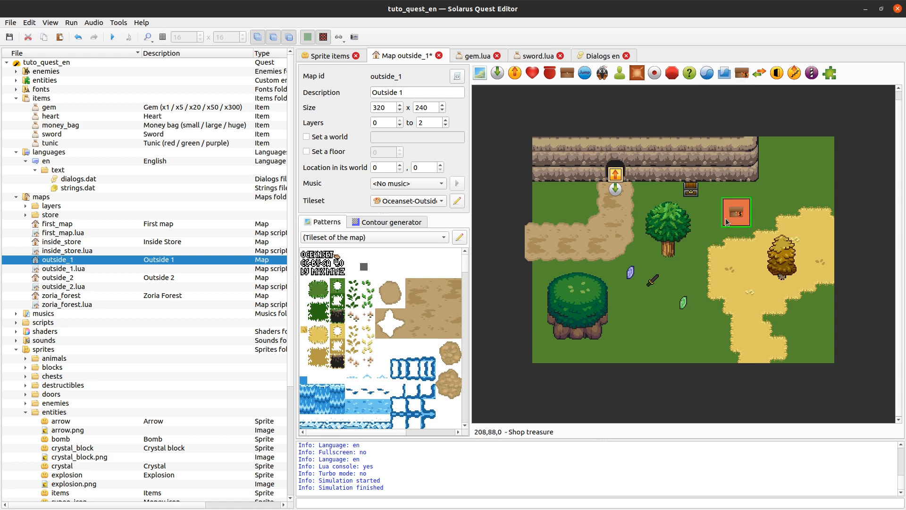
double_click(738, 217)
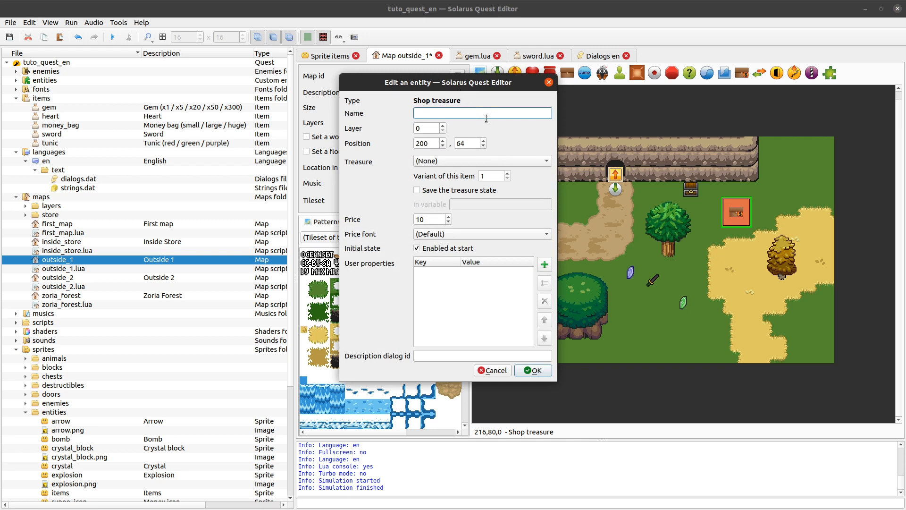
click(451, 162)
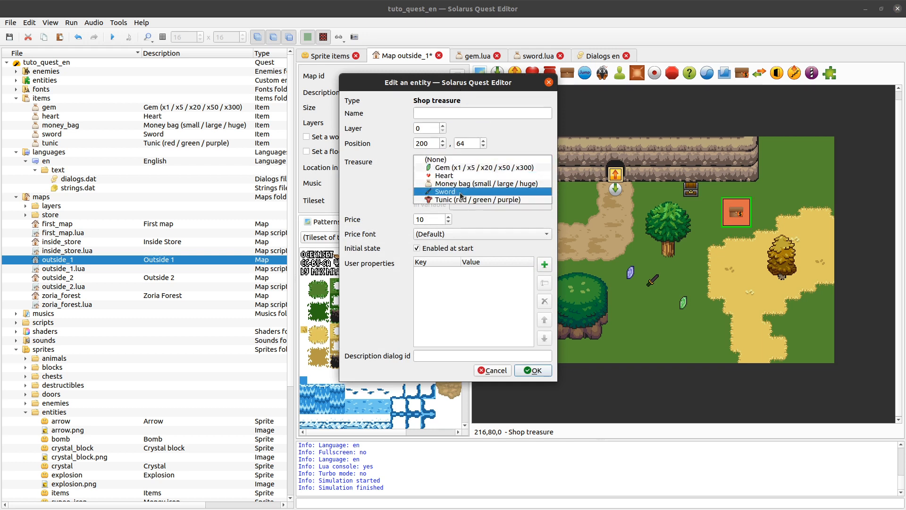
click(464, 183)
click(453, 157)
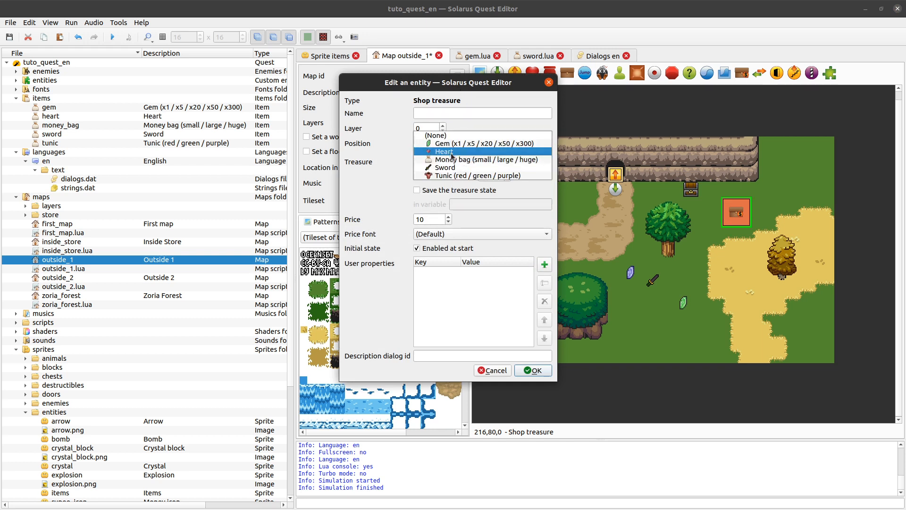
click(452, 151)
Show the shop treasure's price and saved-state options, cancel its edits, undo its placement and save the map.
drag(426, 219, 378, 221)
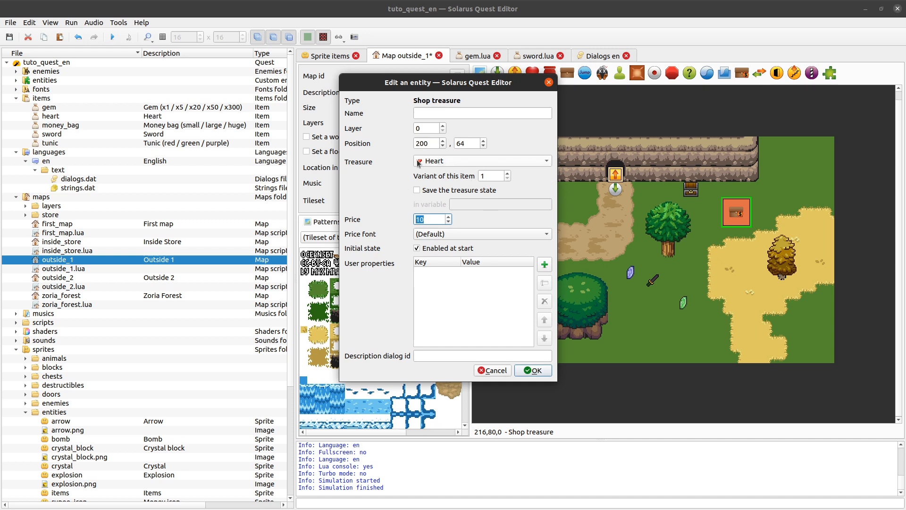
click(452, 191)
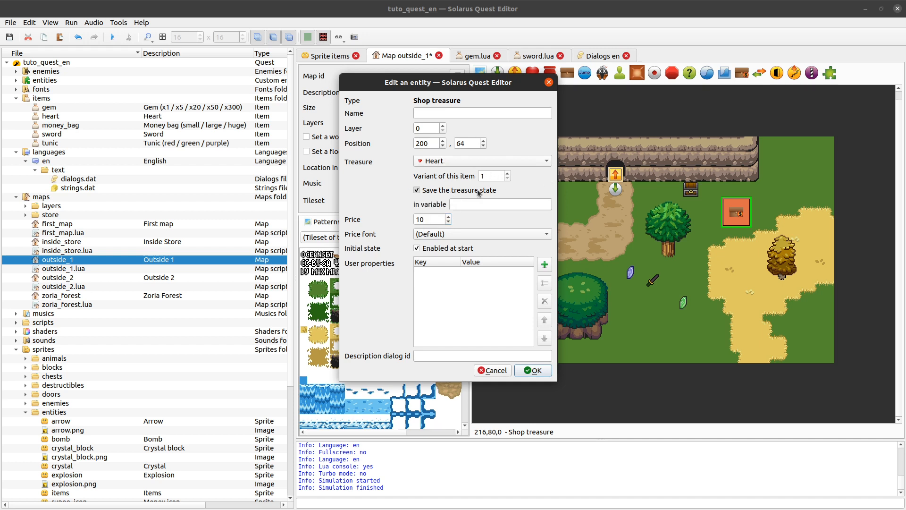
click(465, 190)
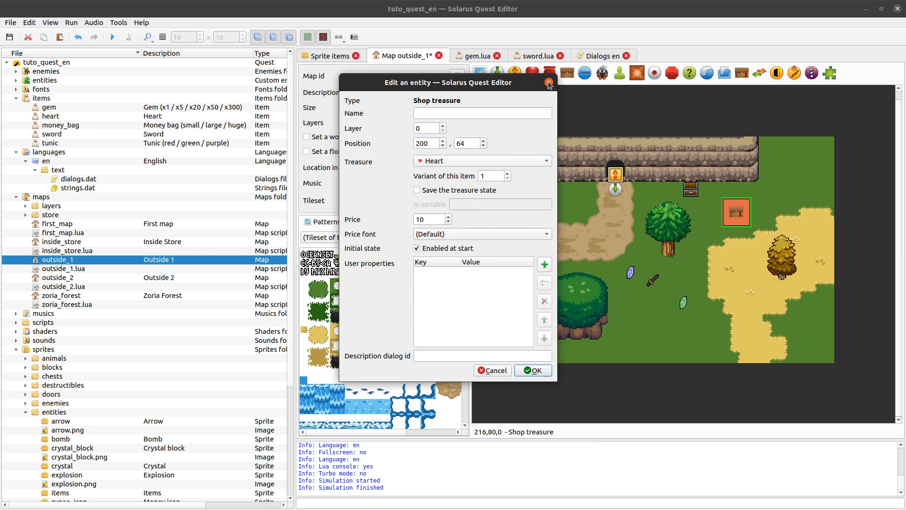
click(494, 370)
key(ctrl+z)
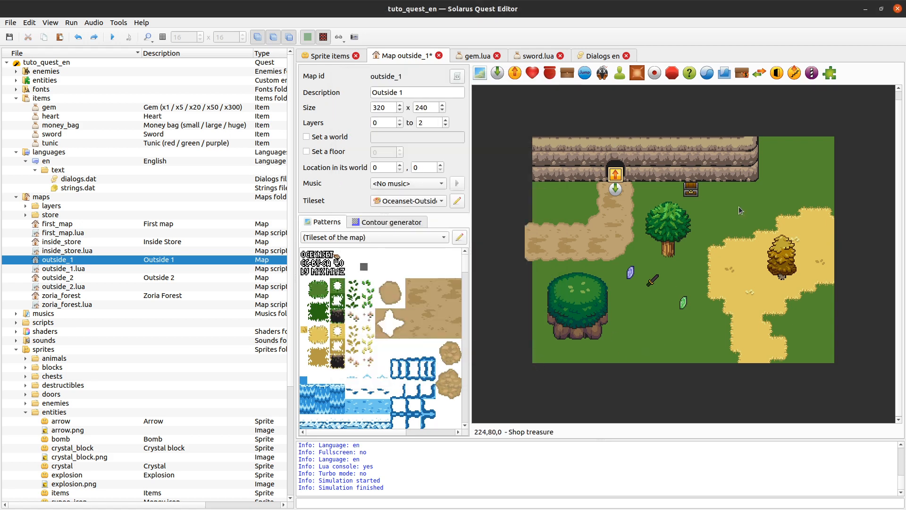
key(ctrl+s)
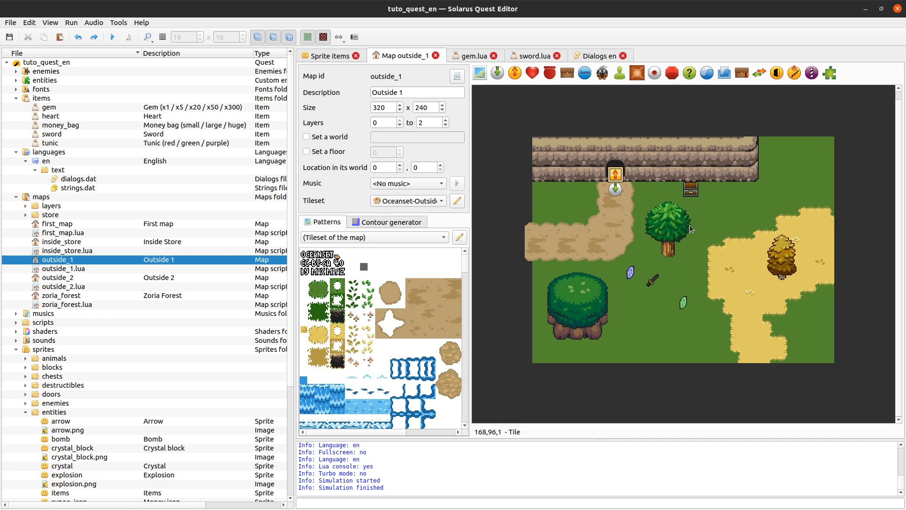
Examine the purple gem's variant and savegame variable on outside_1, close its properties, and point out the chest.
double_click(631, 272)
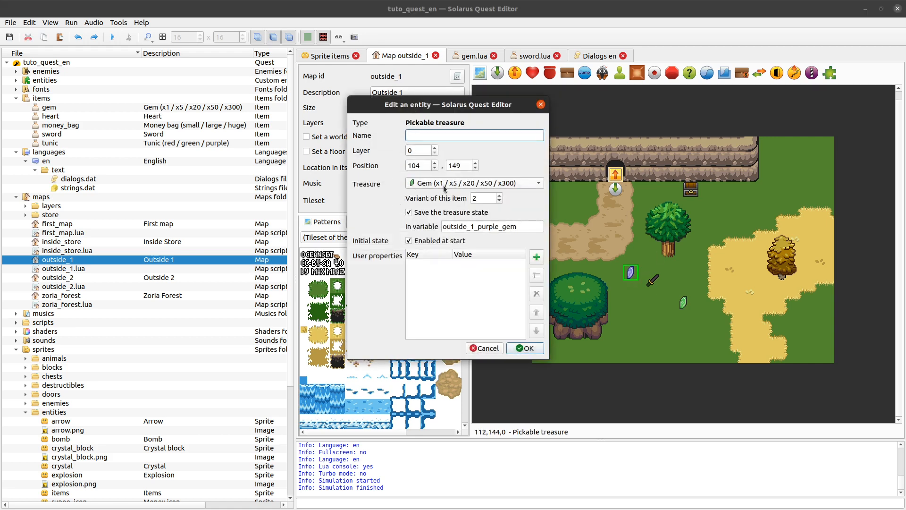
drag(487, 198, 451, 198)
click(535, 224)
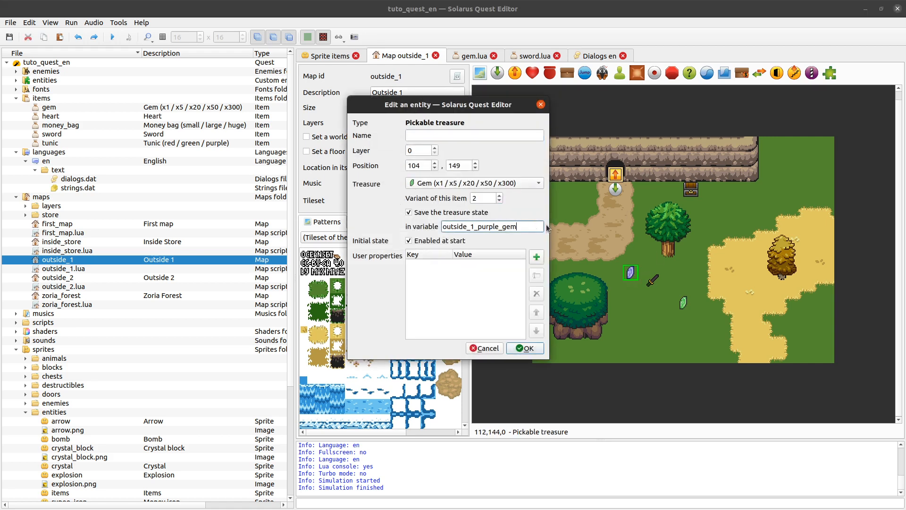
drag(533, 229, 437, 225)
click(513, 227)
click(541, 104)
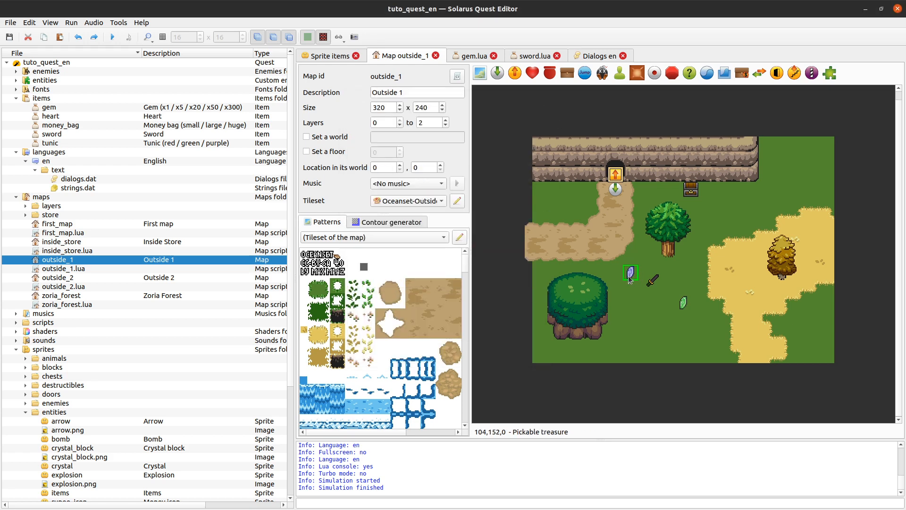
click(691, 189)
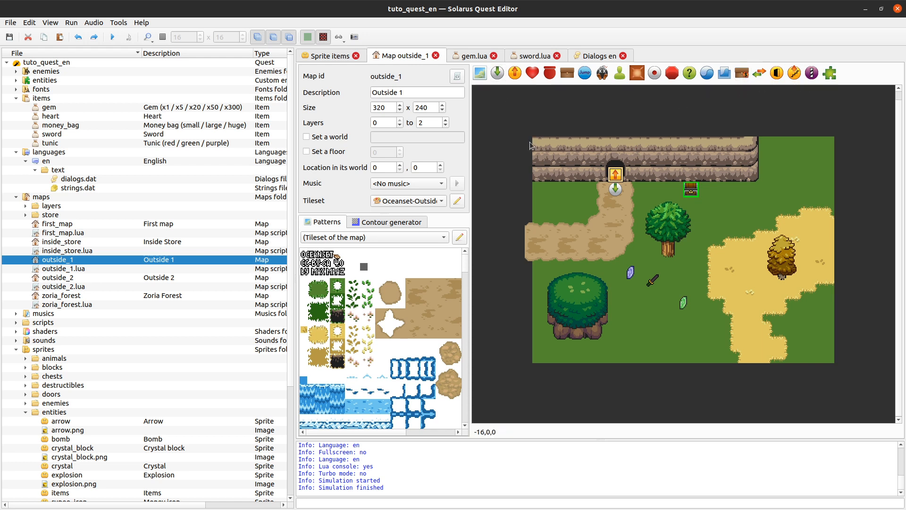
click(507, 123)
Review the gem, heart, sword, tunic and bomb animations of the items sprite alongside the quest's item list.
click(473, 57)
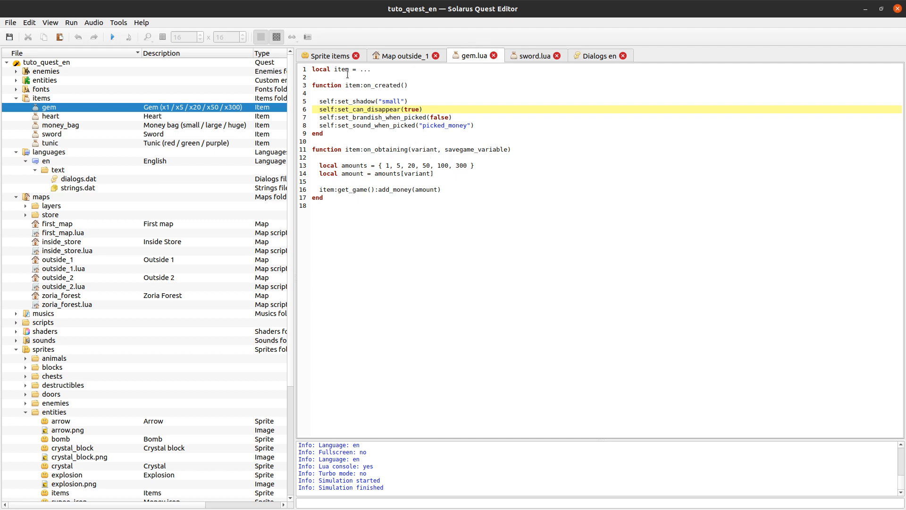
click(325, 57)
scroll(342, 175, up, 1)
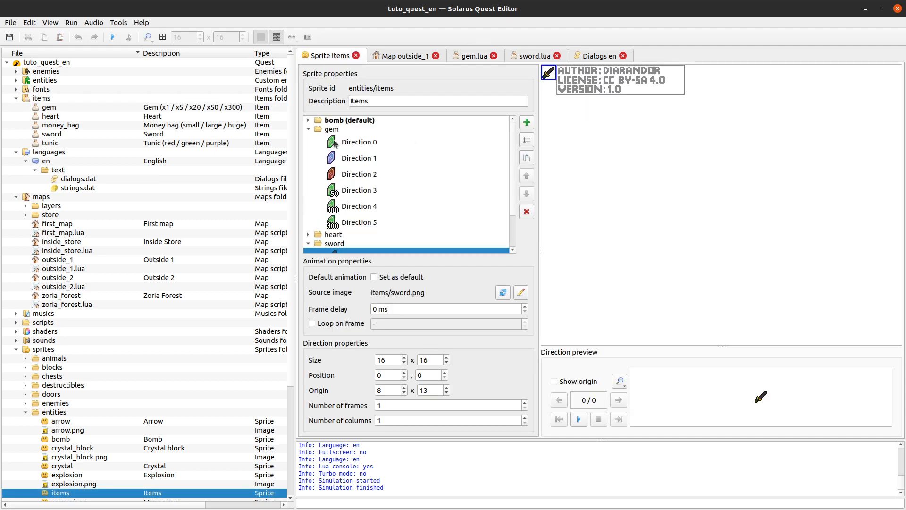
click(309, 129)
click(343, 127)
click(343, 138)
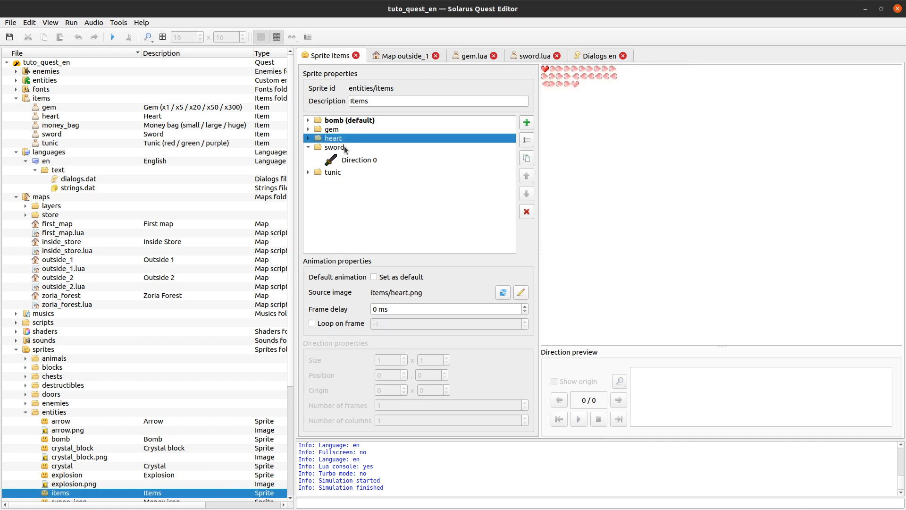
click(345, 148)
click(344, 171)
click(308, 146)
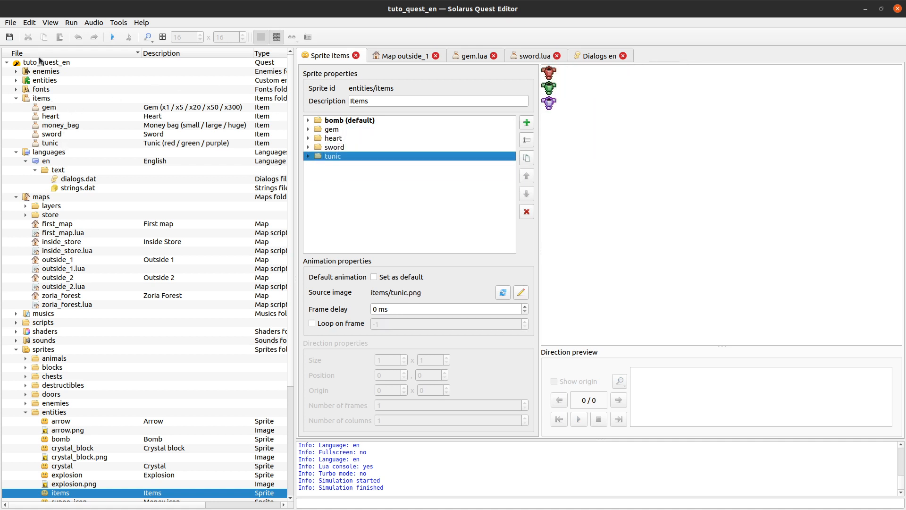
click(69, 125)
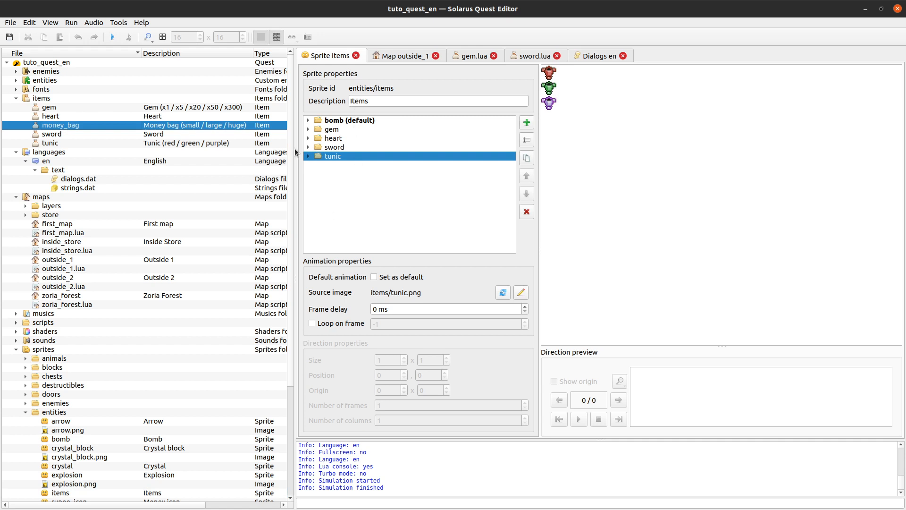
click(353, 119)
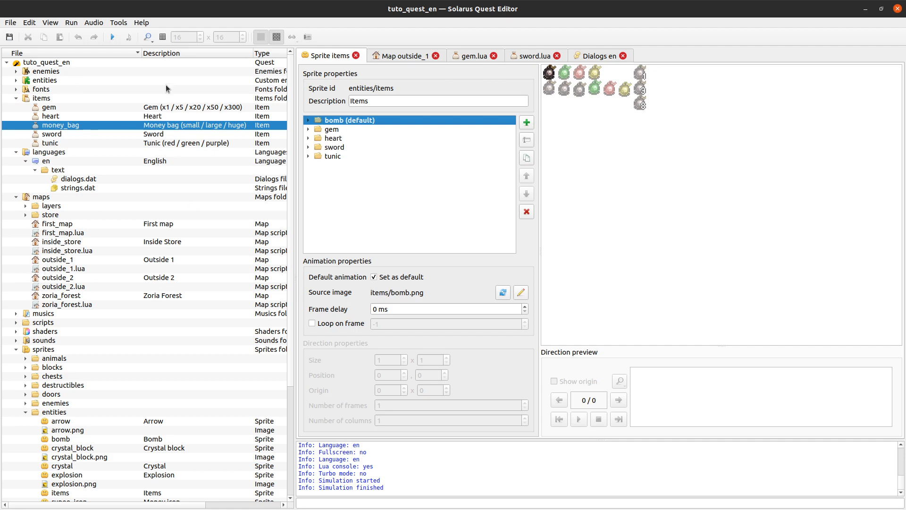
Open the English dialogs file and examine the text of the _treasure.gem.1 dialog.
scroll(159, 216, down, 5)
scroll(126, 241, down, 1)
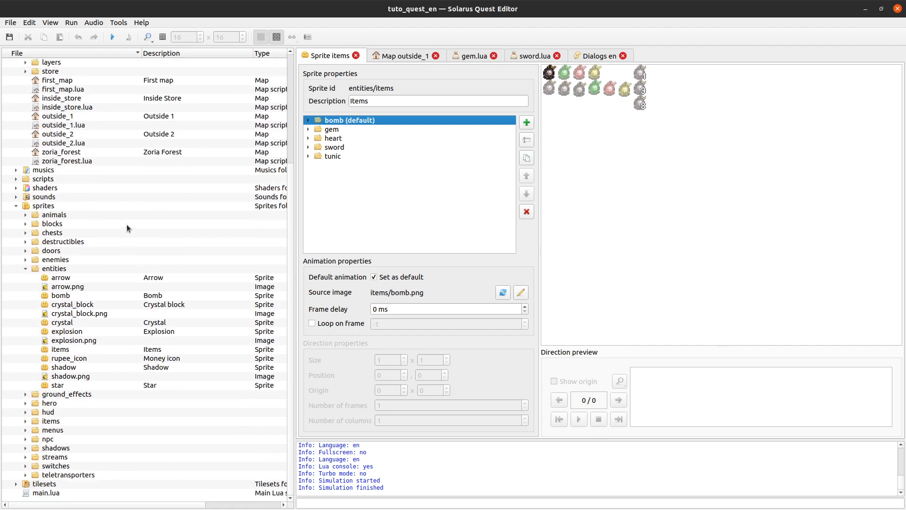
scroll(191, 165, up, 5)
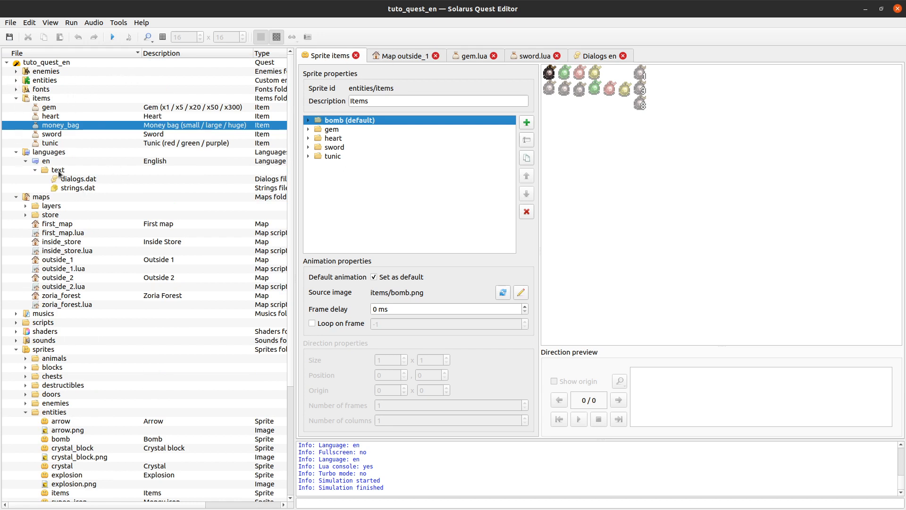
click(79, 181)
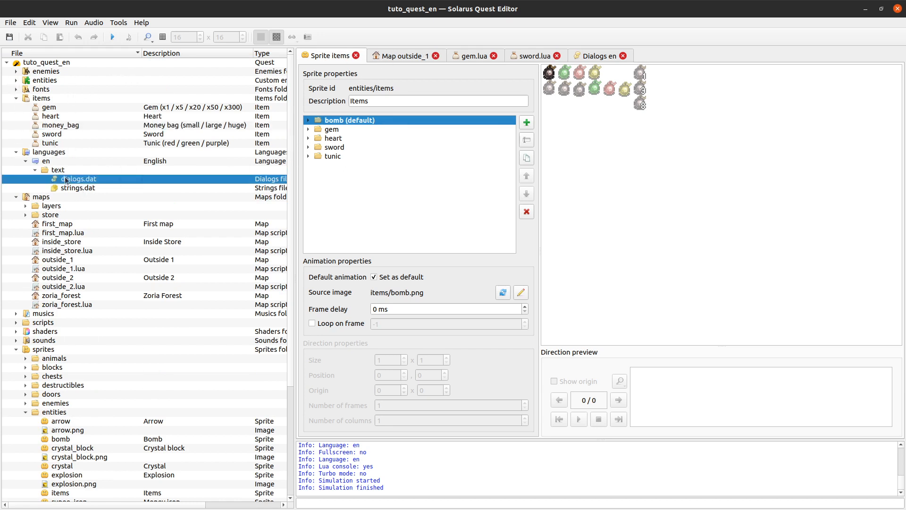
double_click(83, 183)
click(333, 130)
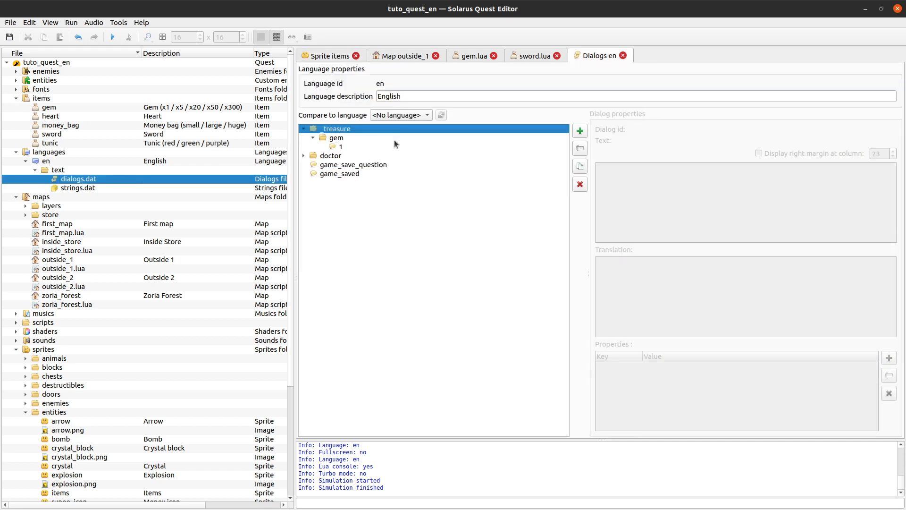
click(345, 138)
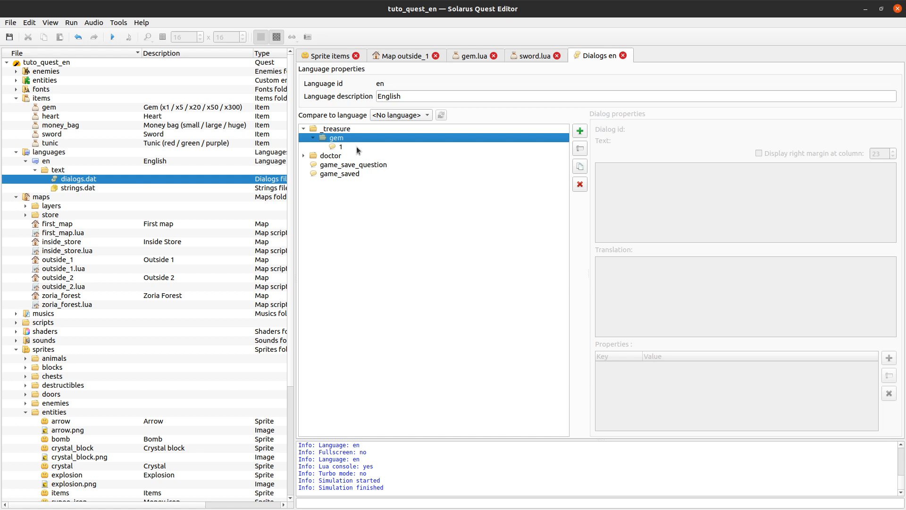
click(361, 148)
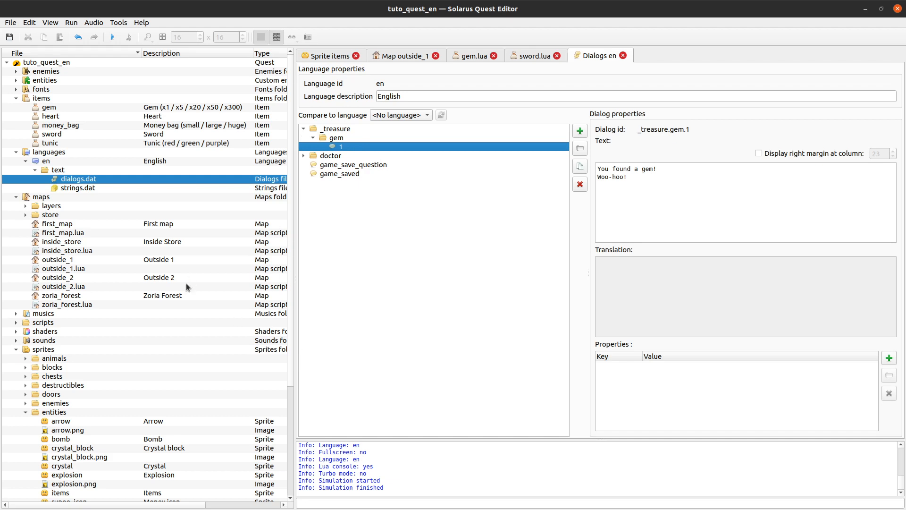
scroll(187, 286, down, 5)
scroll(184, 326, up, 5)
Highlight the set_savegame_variable line in the on_created function of sword.lua.
click(396, 56)
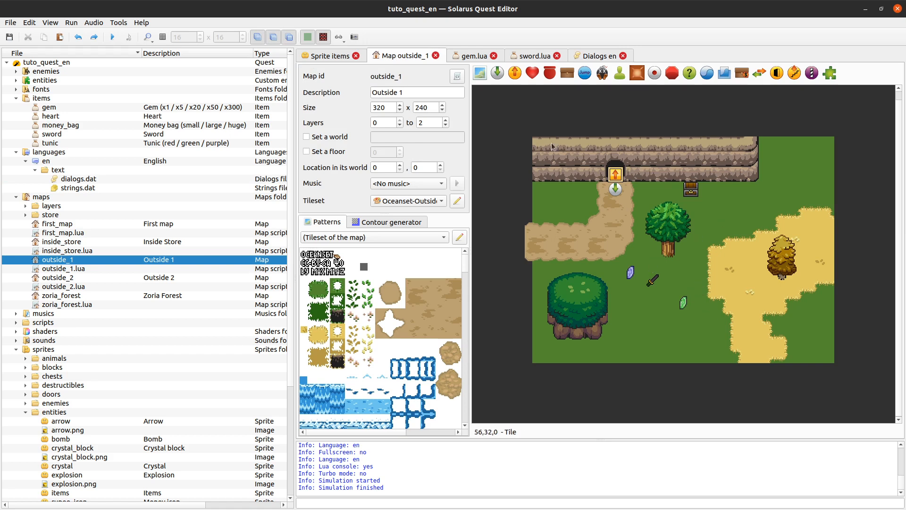
click(475, 56)
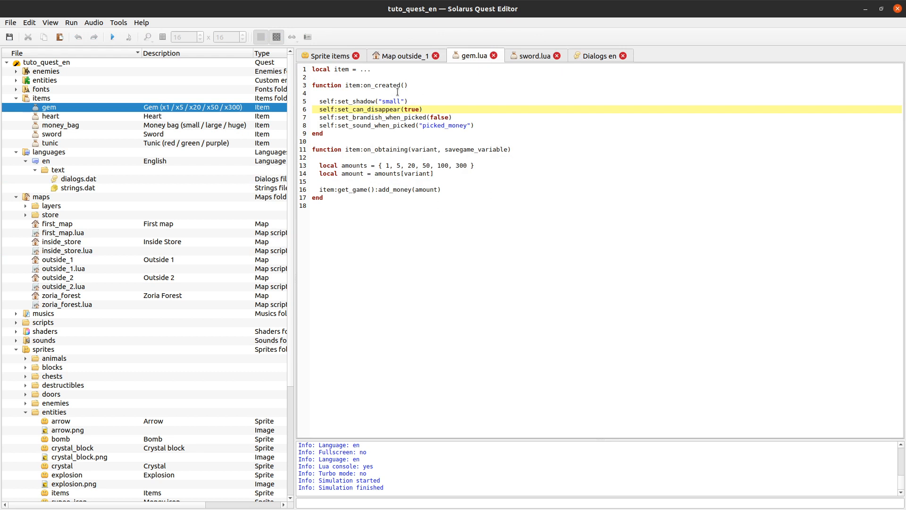
click(525, 59)
click(454, 213)
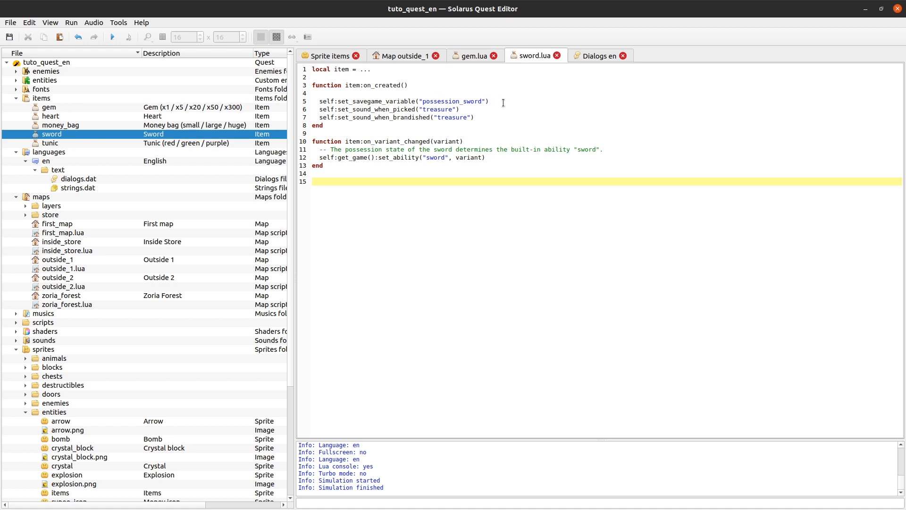
drag(491, 101, 304, 101)
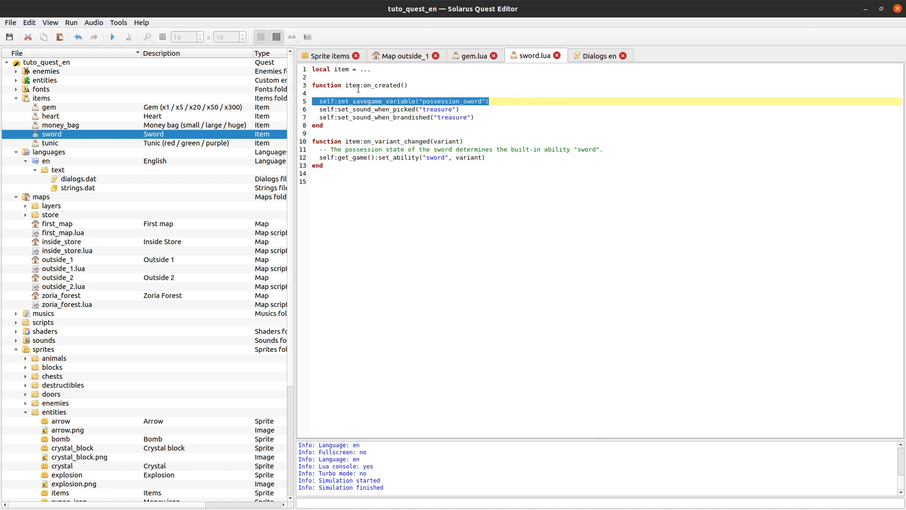
Highlight the add_money line in the on_obtaining function of gem.lua.
click(473, 57)
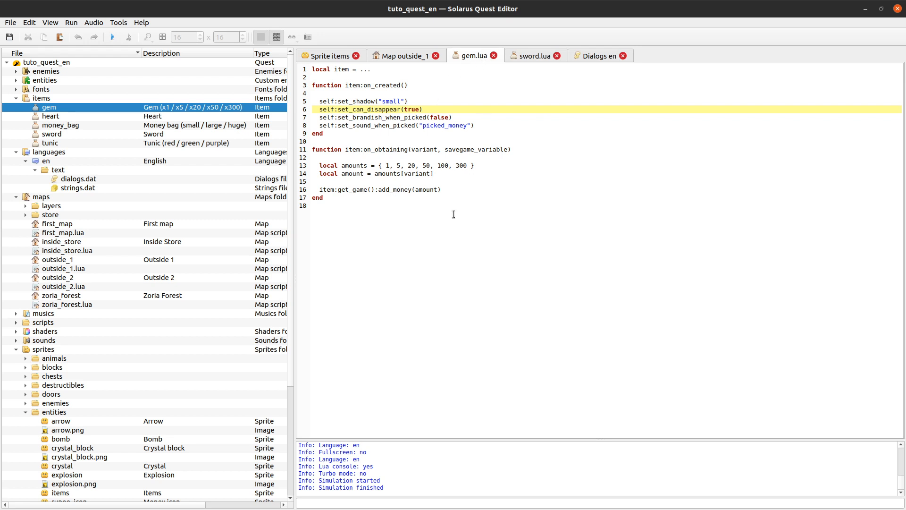
click(448, 201)
click(457, 183)
click(466, 188)
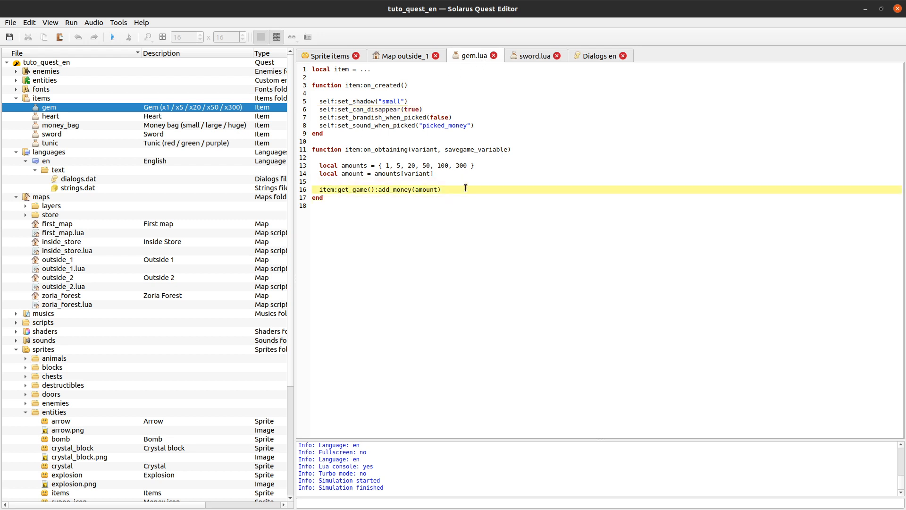
triple_click(465, 188)
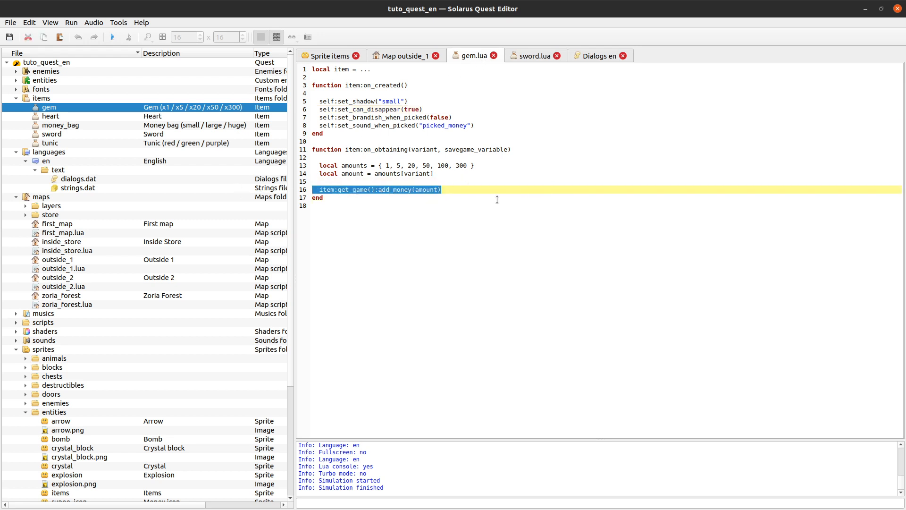
Point out the chest, the purple gem and the green gem on outside_1, and clear the selection.
click(404, 57)
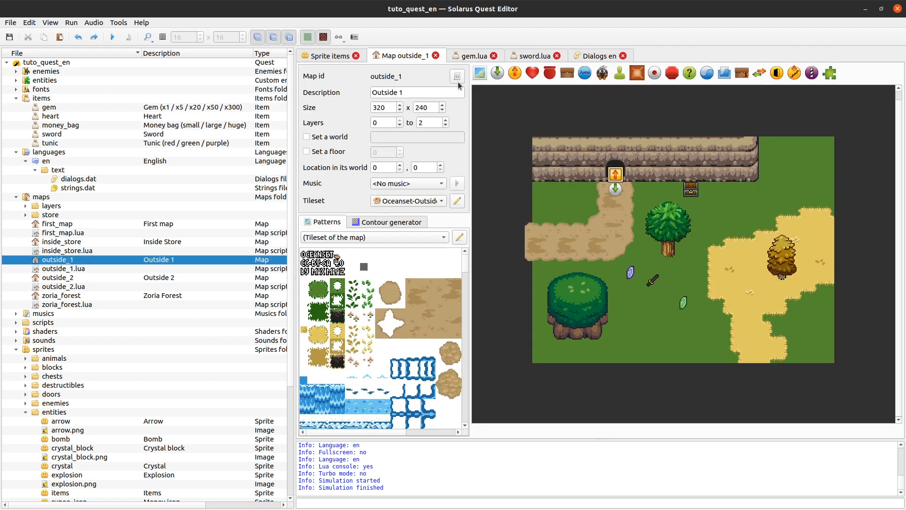
click(691, 189)
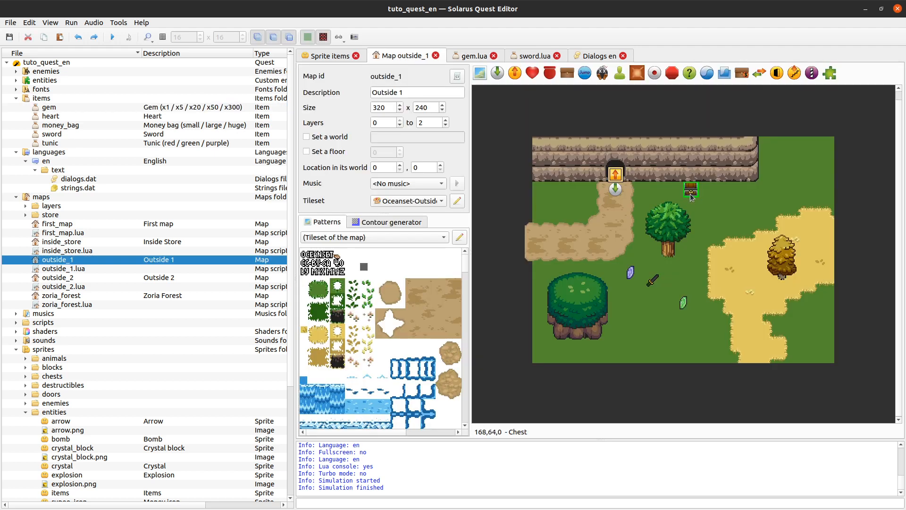
click(632, 273)
click(683, 302)
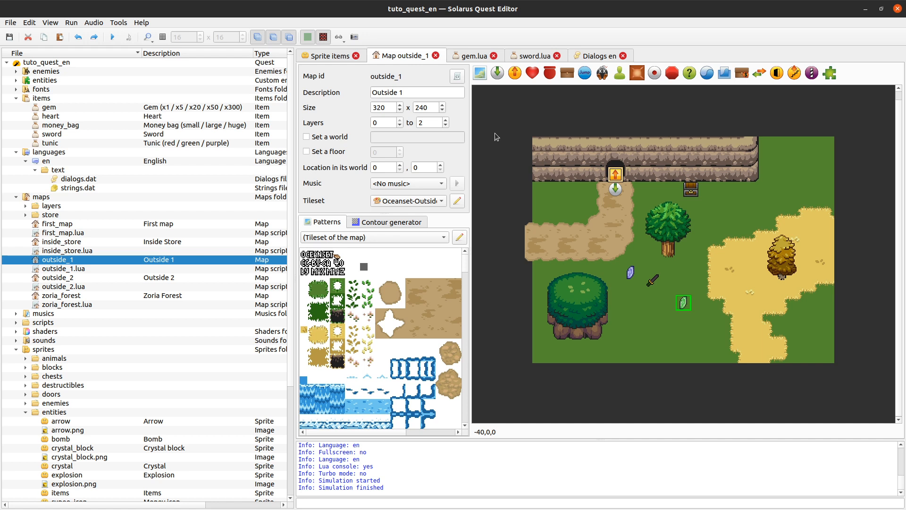
key(Escape)
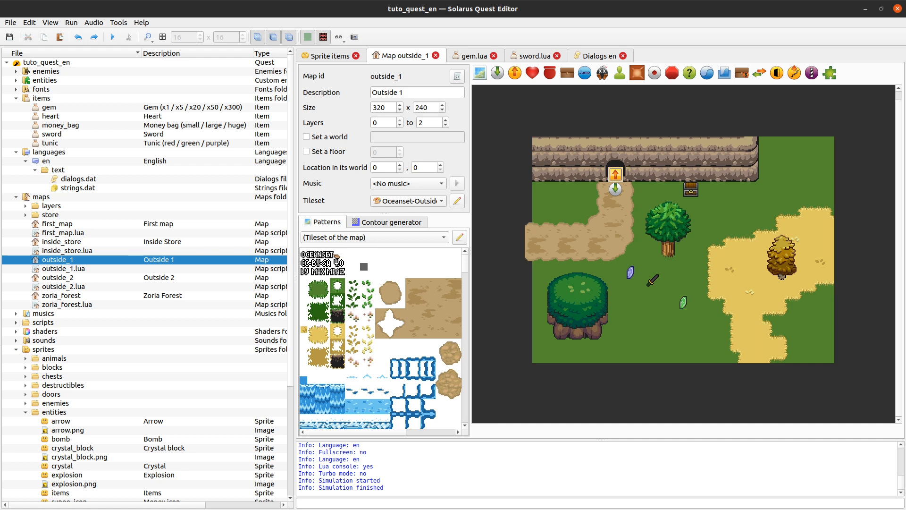